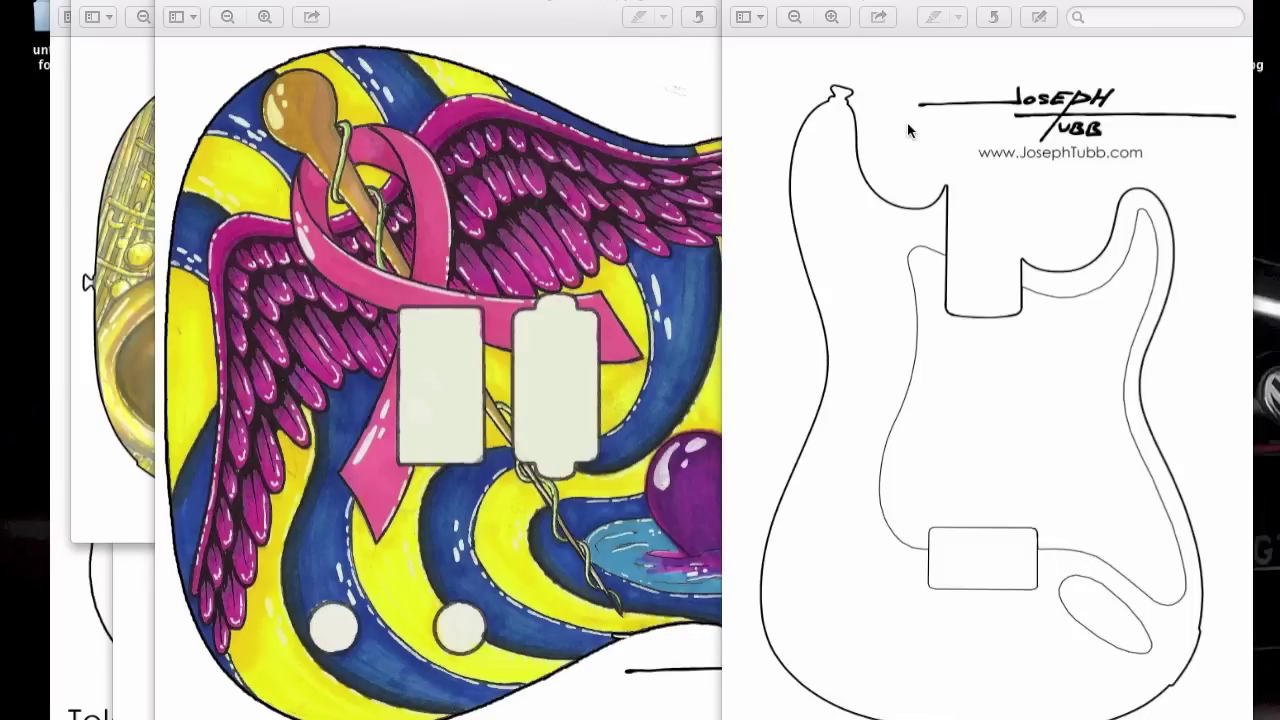
Minimize the blank Stratocaster outline window and the winged-heart guitar artwork window.
left_click(757, 3)
left_click_drag(594, 7, 653, 3)
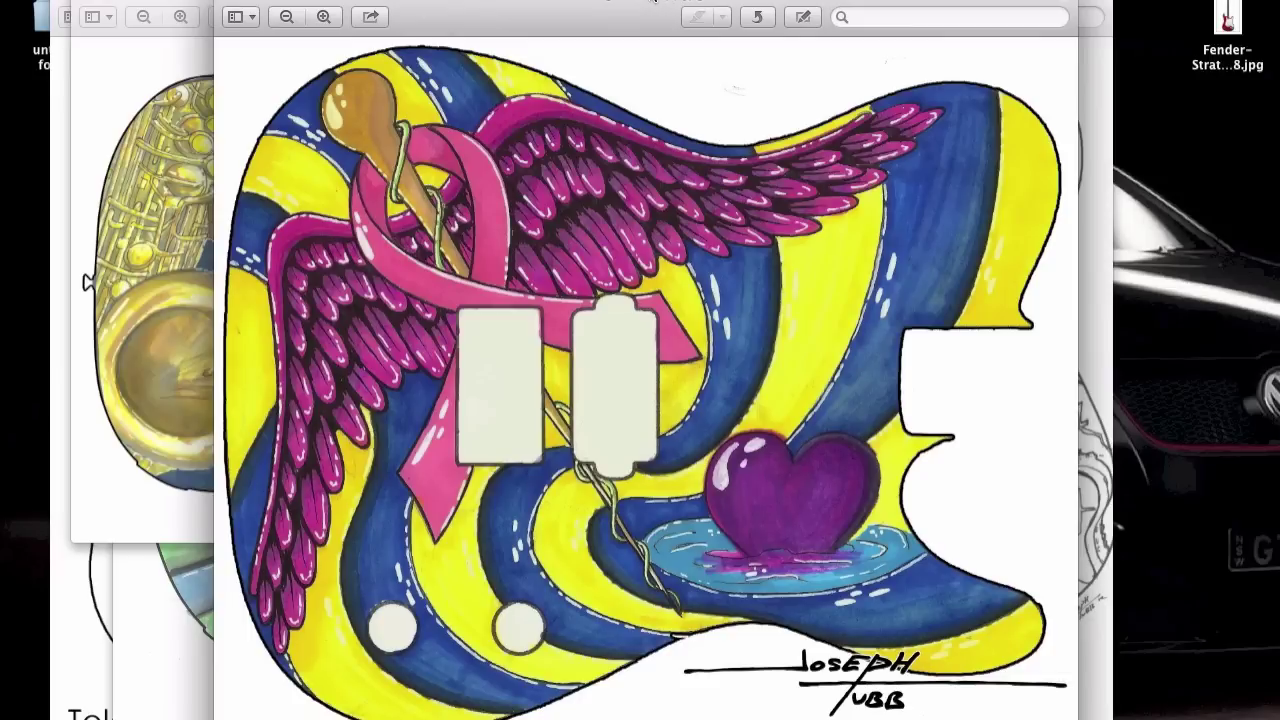
left_click(653, 2)
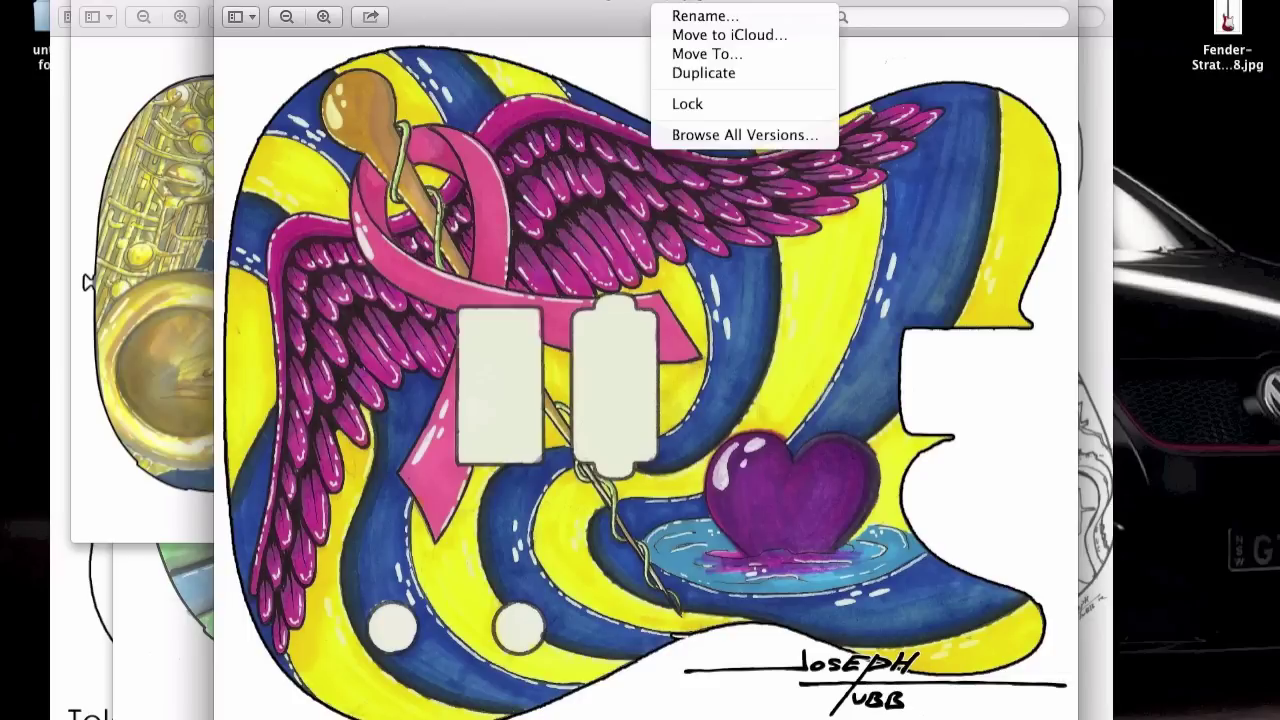
left_click(634, 248)
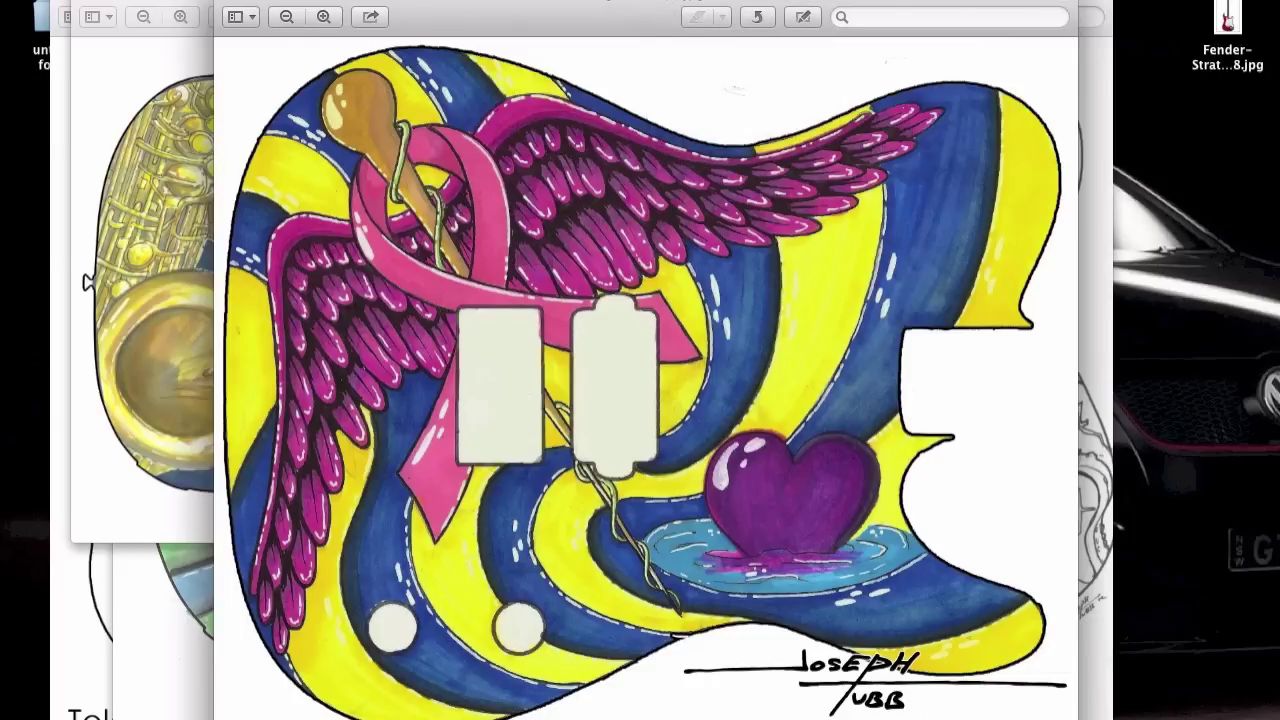
left_click(248, 3)
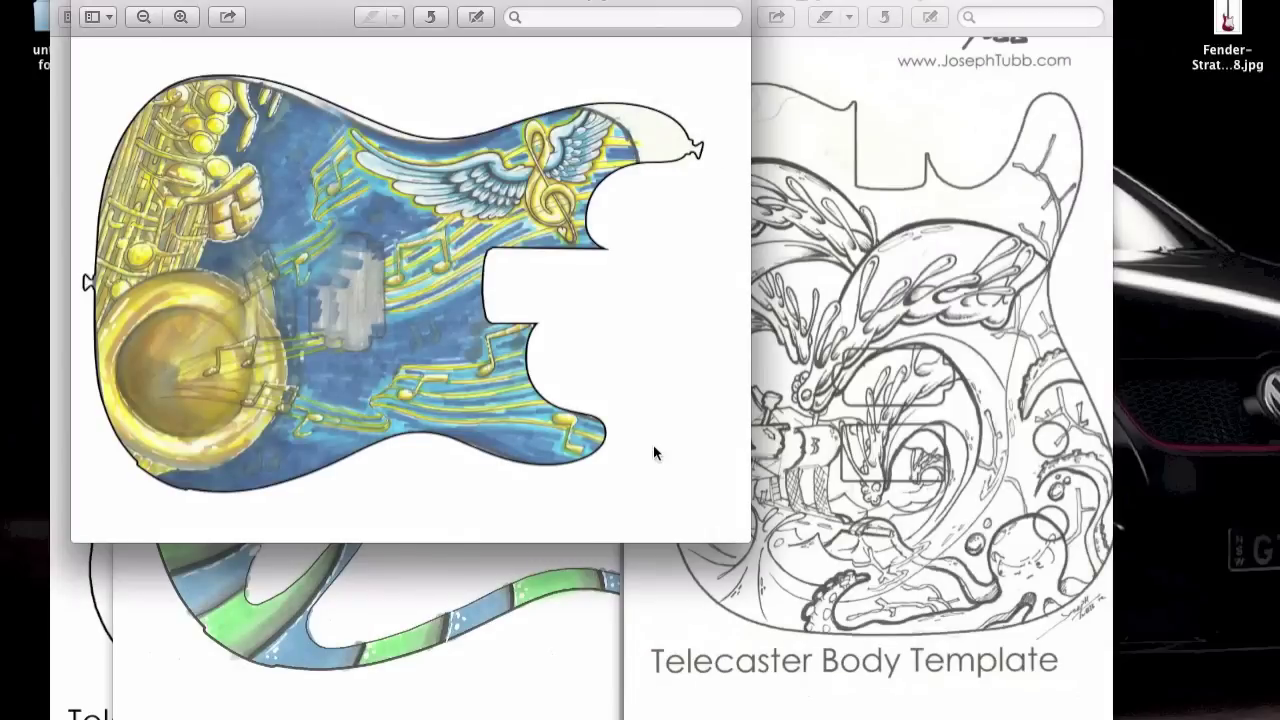
Enlarge the saxophone guitar artwork for viewing, and minimize it along with all remaining artwork and template windows to clear the desktop.
left_click_drag(748, 540, 1068, 675)
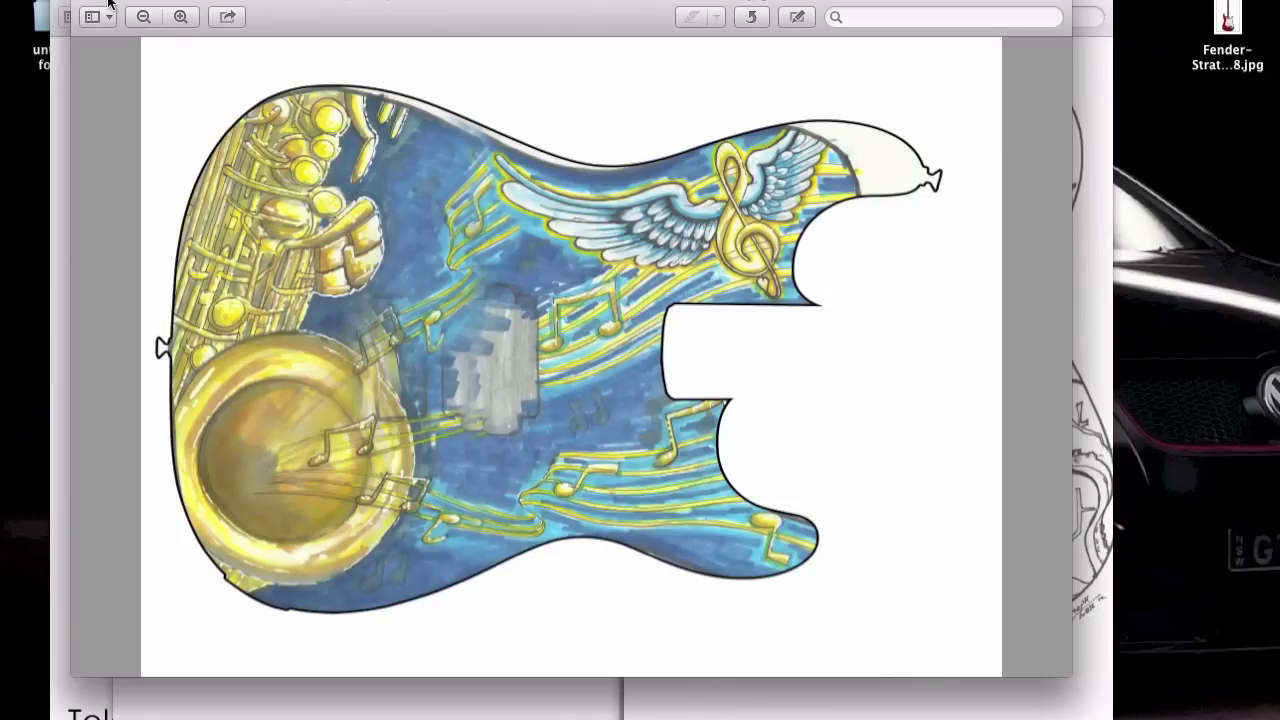
left_click(108, 3)
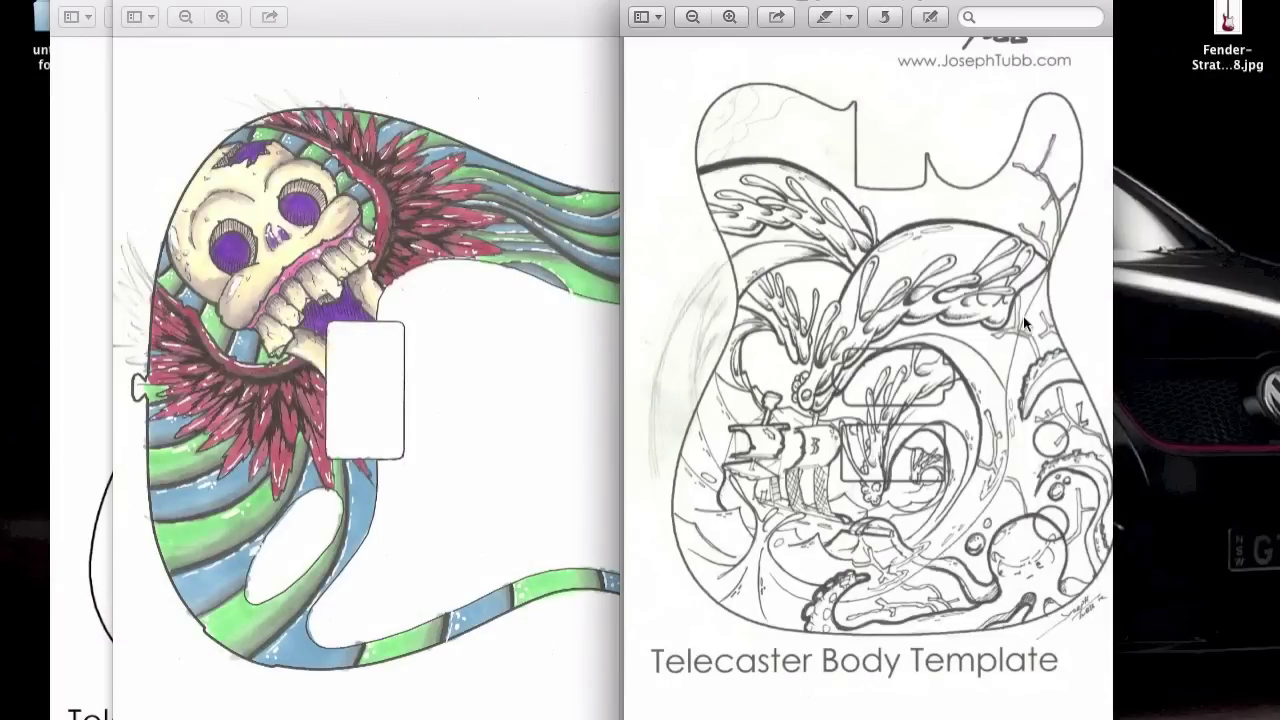
left_click(657, 3)
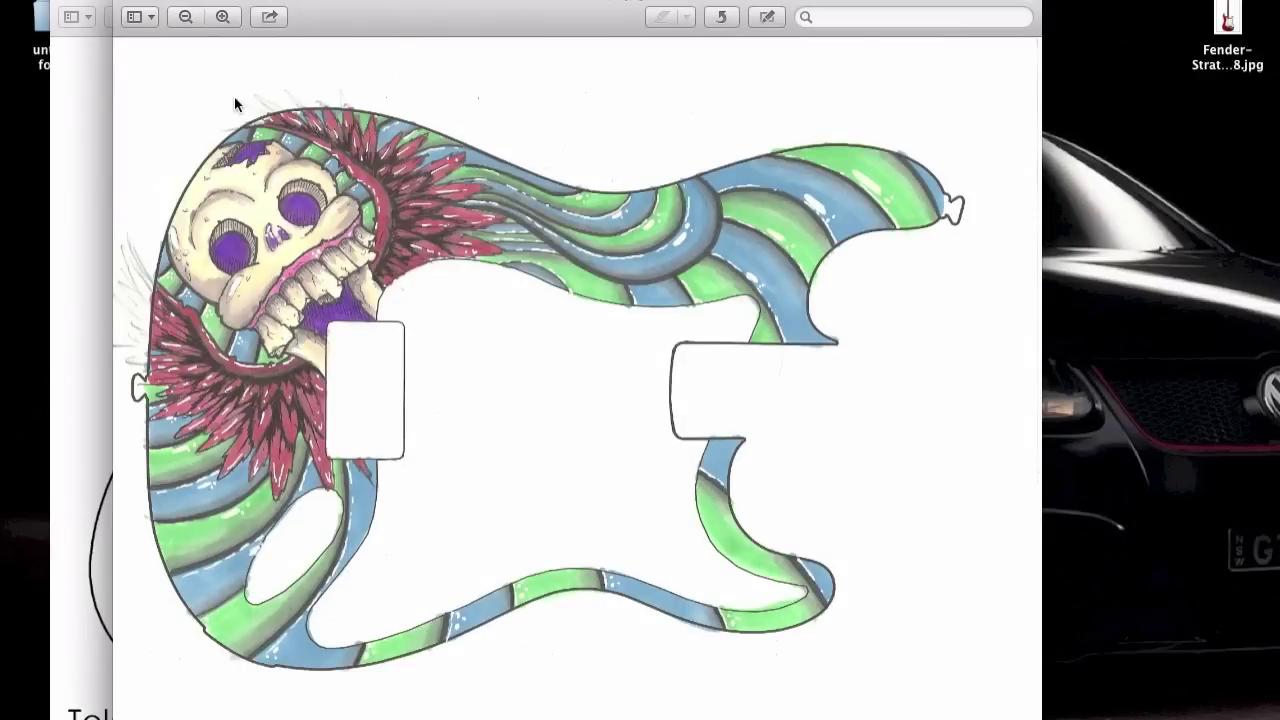
left_click(148, 3)
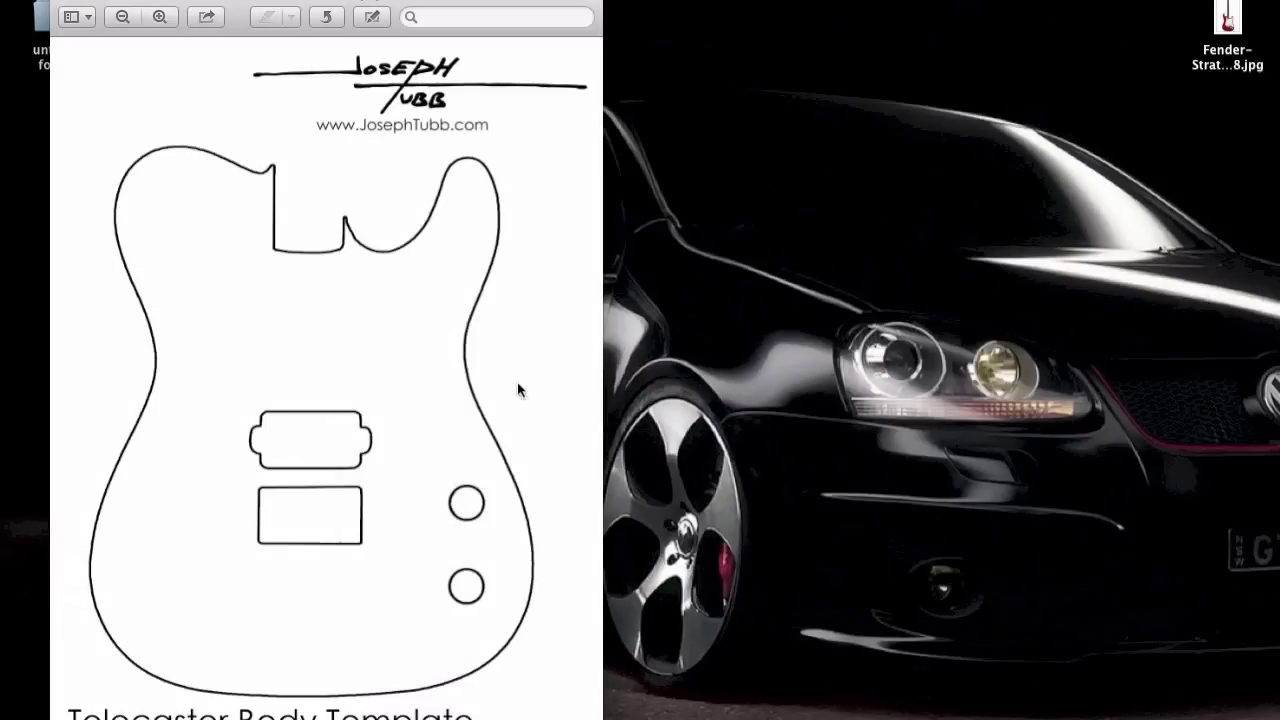
left_click(86, 2)
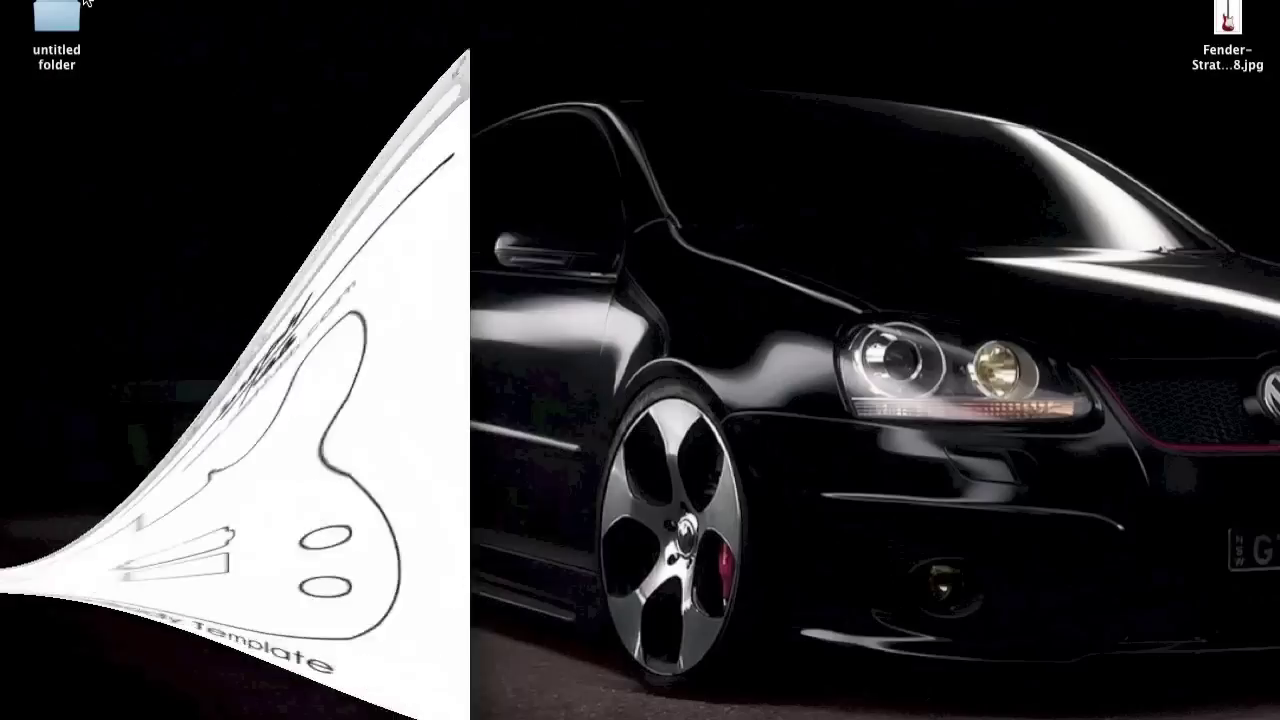
Open the Fender-Stratocaster JPG from the desktop in Photoshop and enlarge its document window.
right_click(1232, 10)
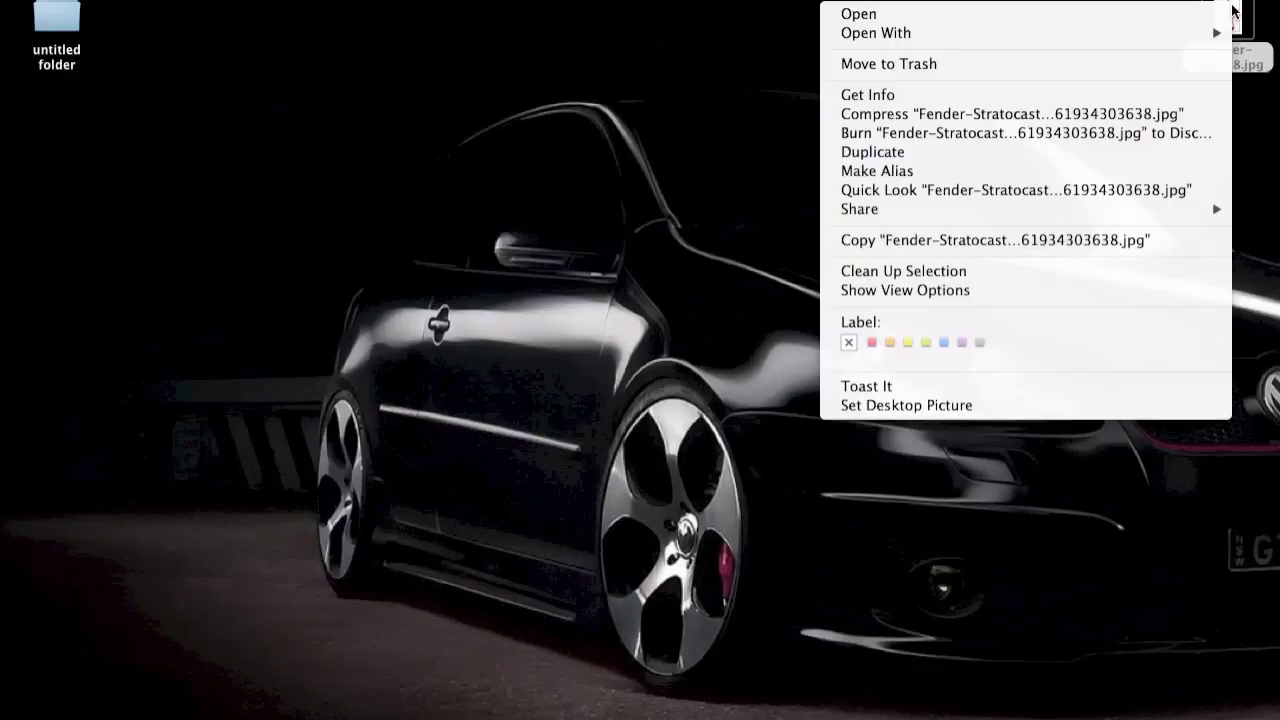
mouse_move(1174, 34)
left_click(708, 150)
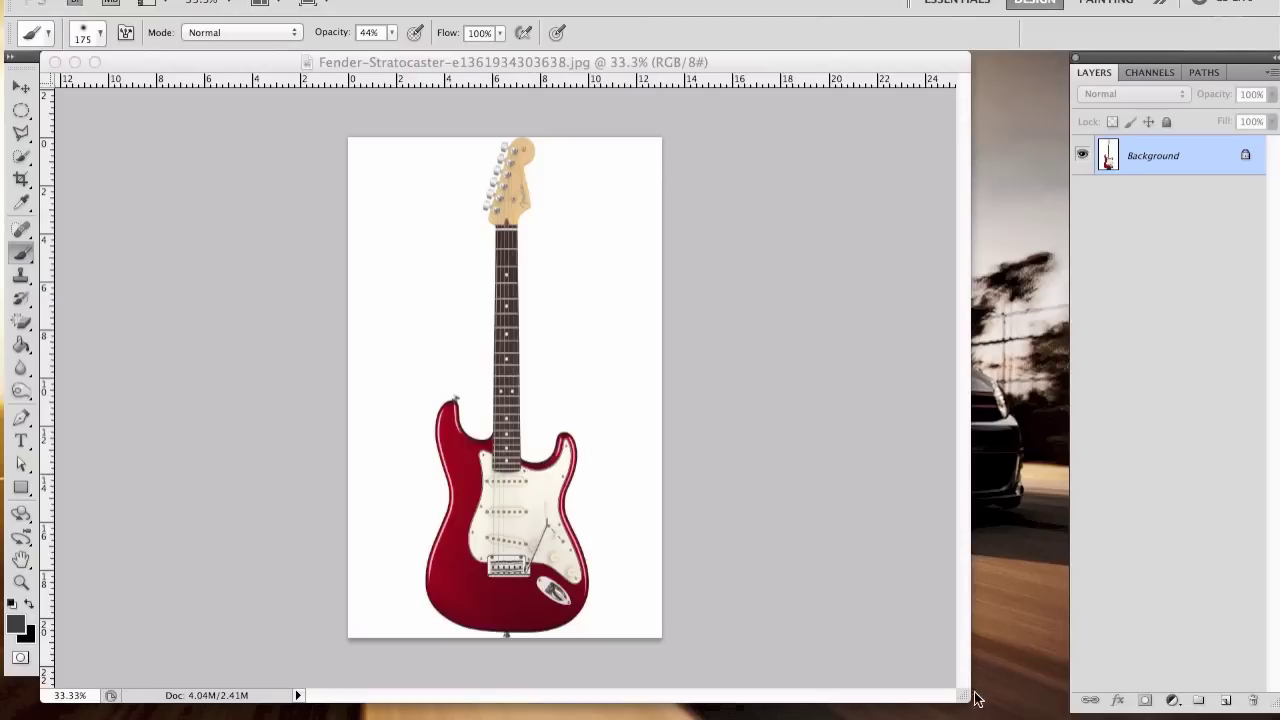
left_click_drag(967, 697, 1064, 716)
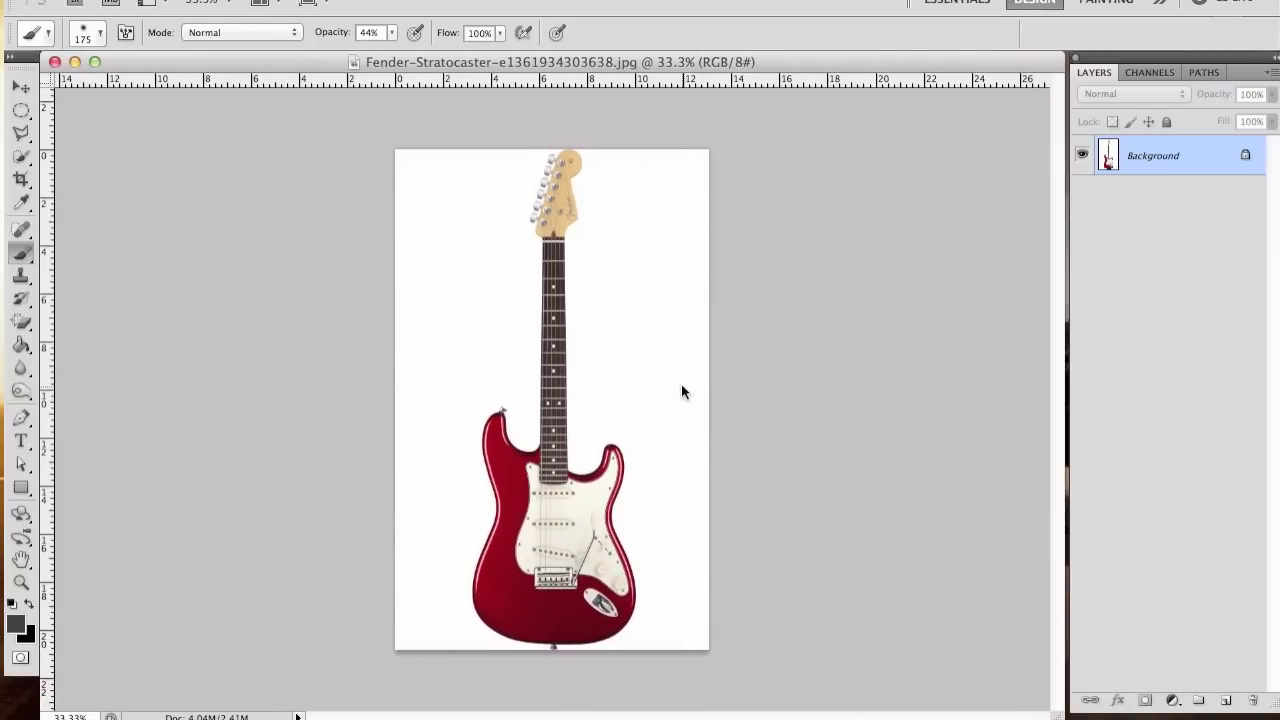
Convert the locked Background of the guitar photo into an editable layer named Layer 0.
scroll(567, 524, "up", 5)
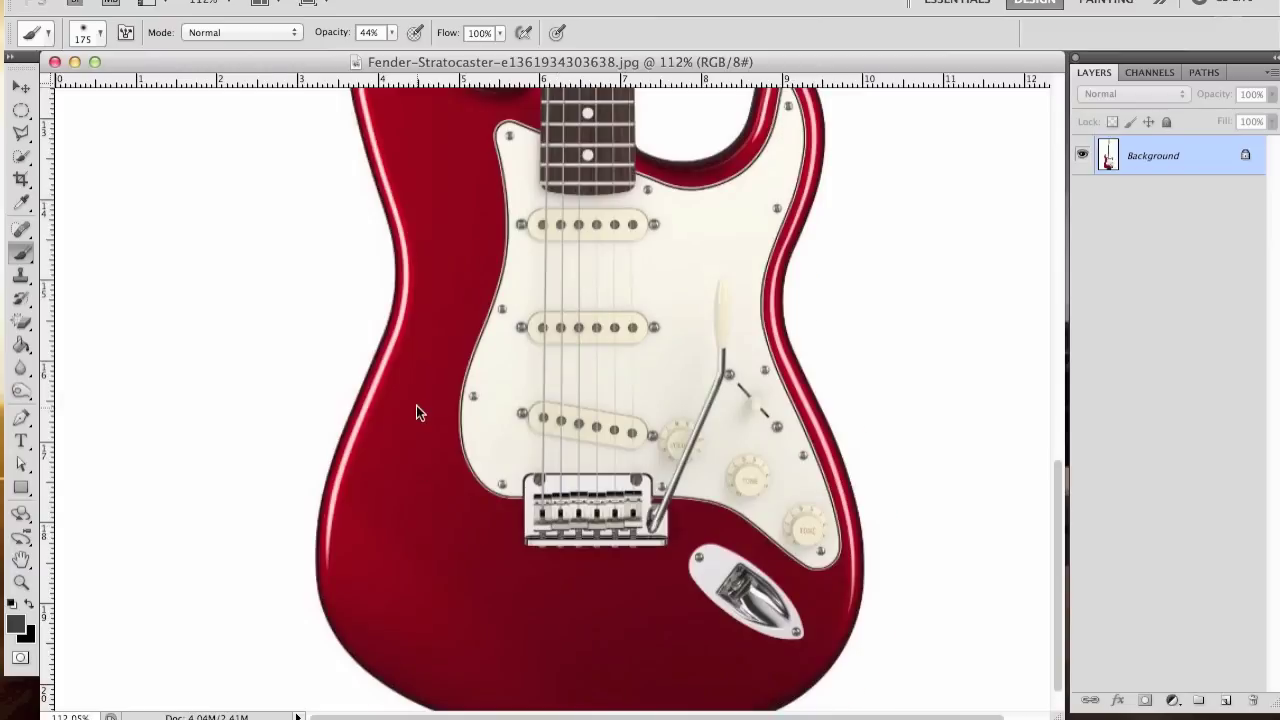
scroll(416, 405, "up", 5)
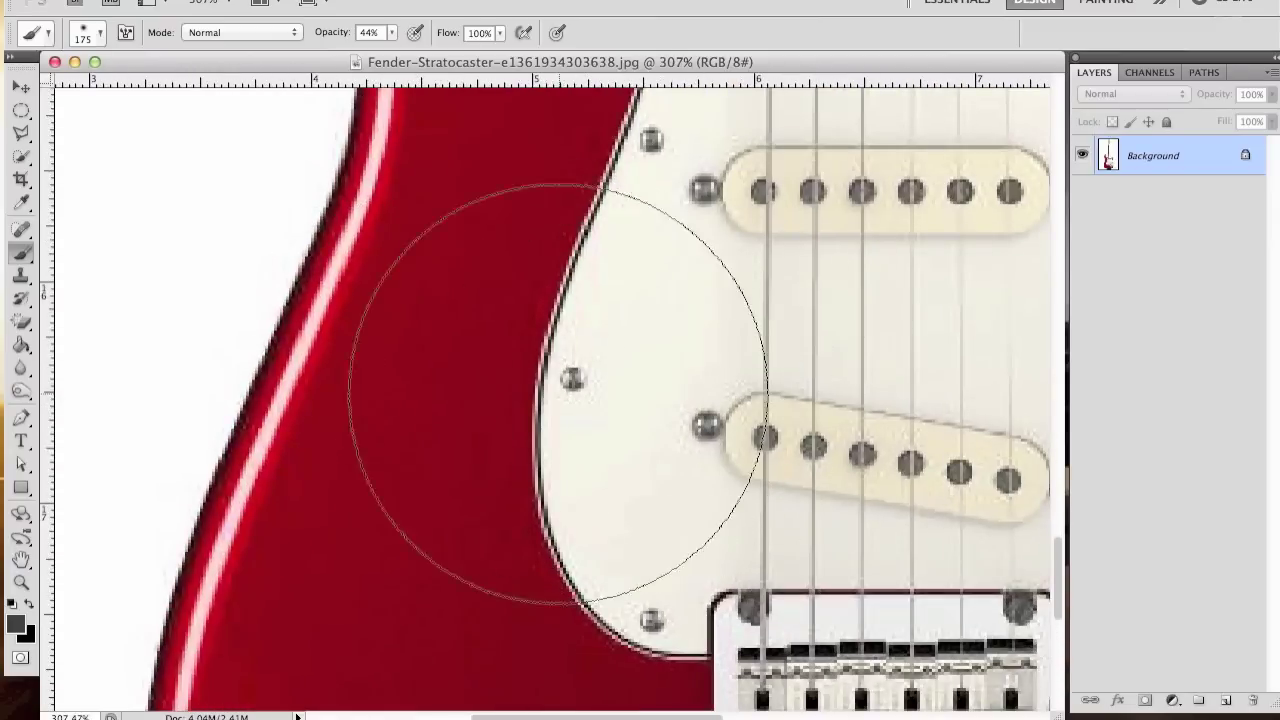
scroll(599, 455, "down", 5)
scroll(599, 455, "down", 4)
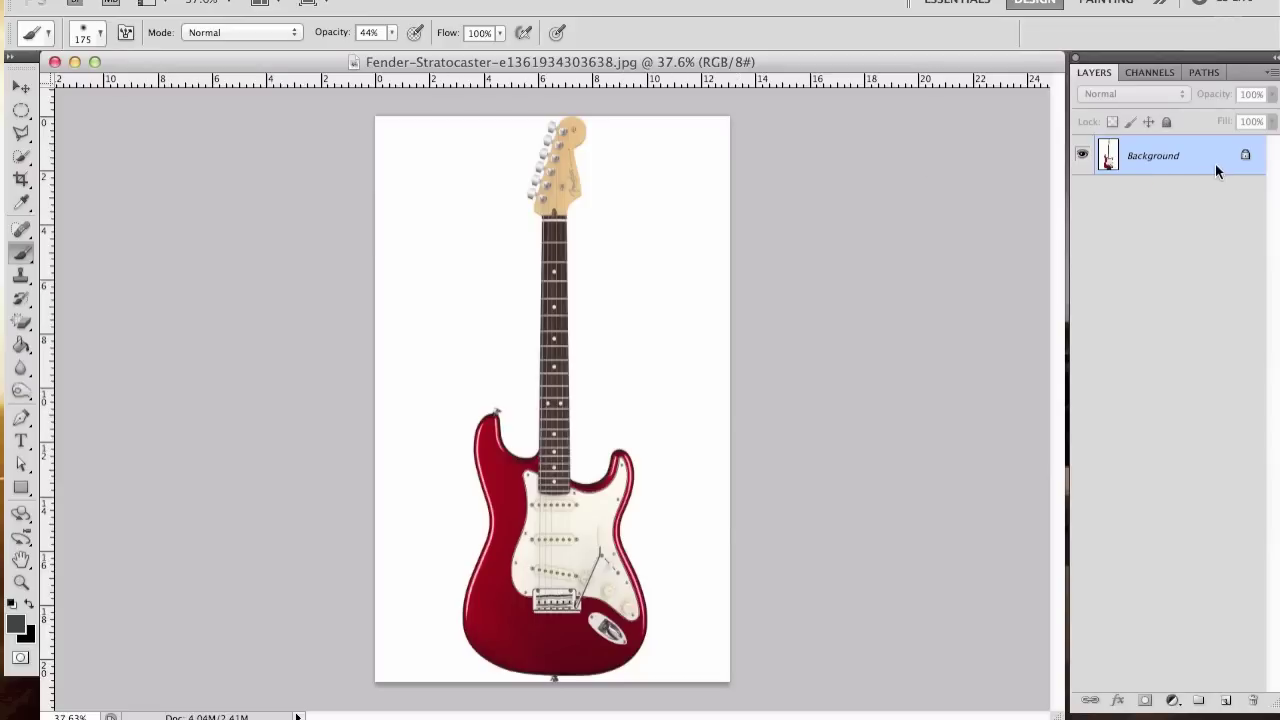
double_click(1177, 154)
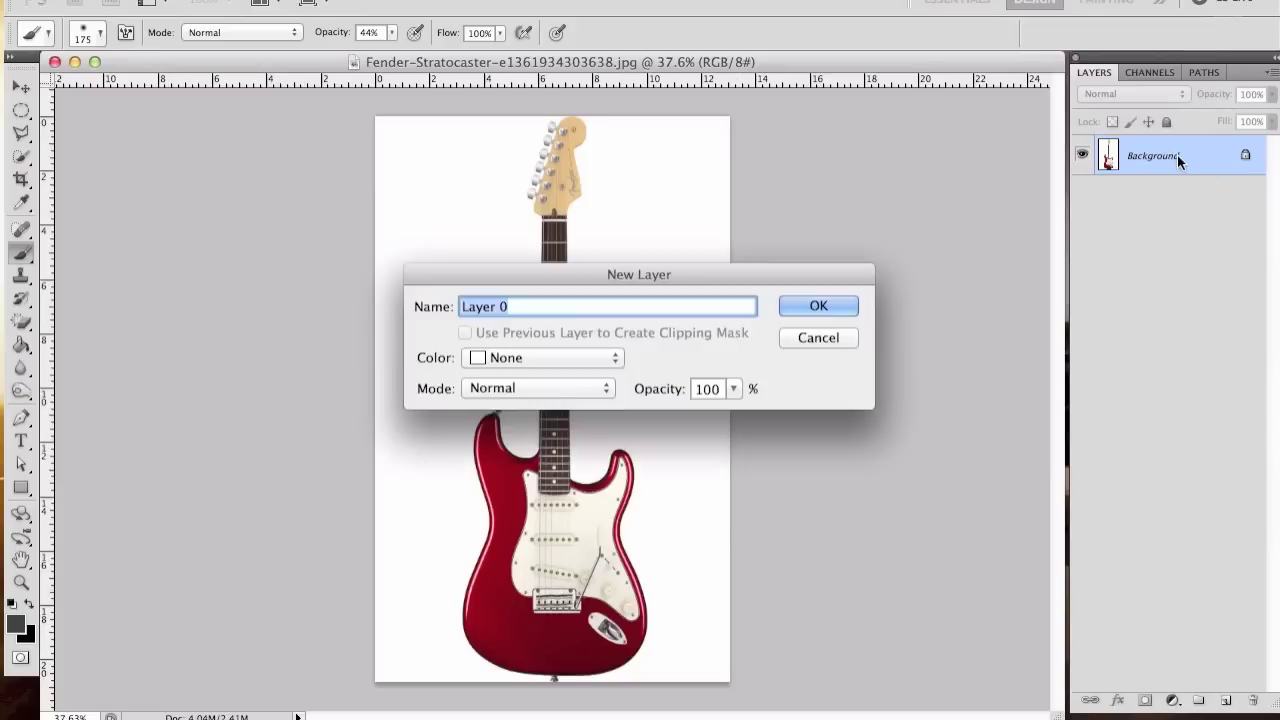
left_click(845, 300)
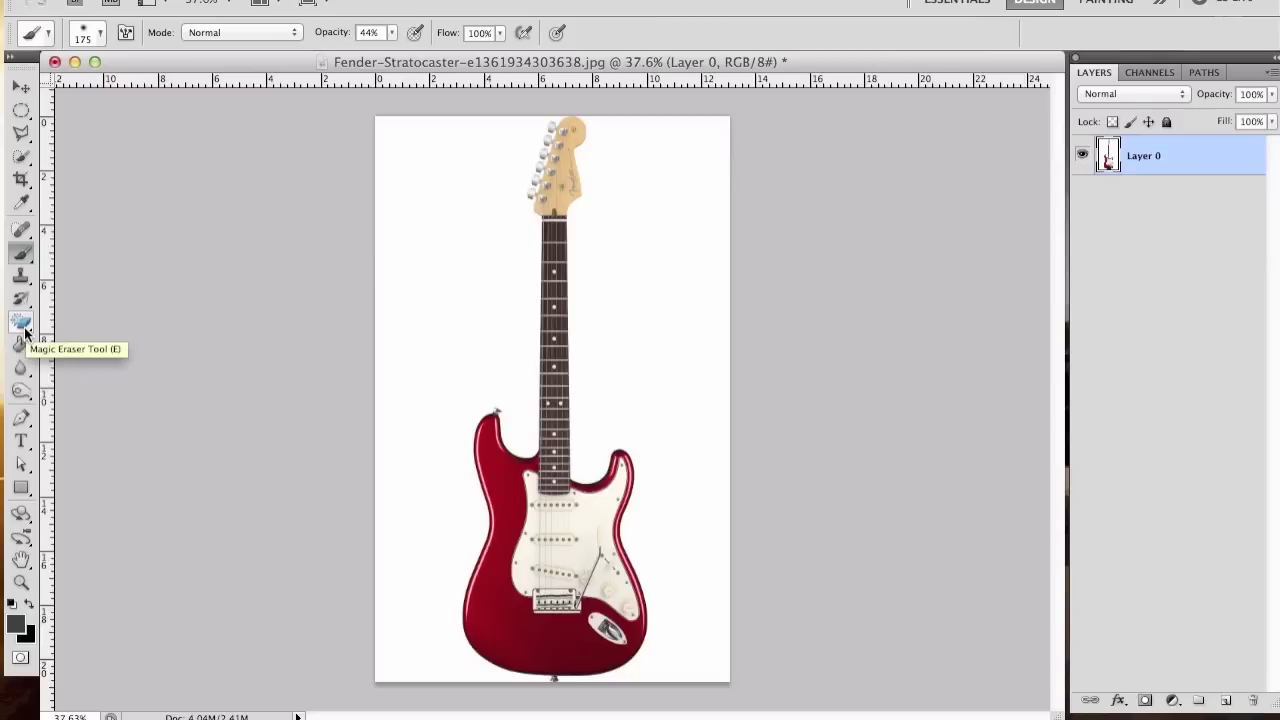
Erase the white background on both sides of the guitar with the Magic Eraser at tolerance 25.
left_click_drag(24, 328, 78, 320)
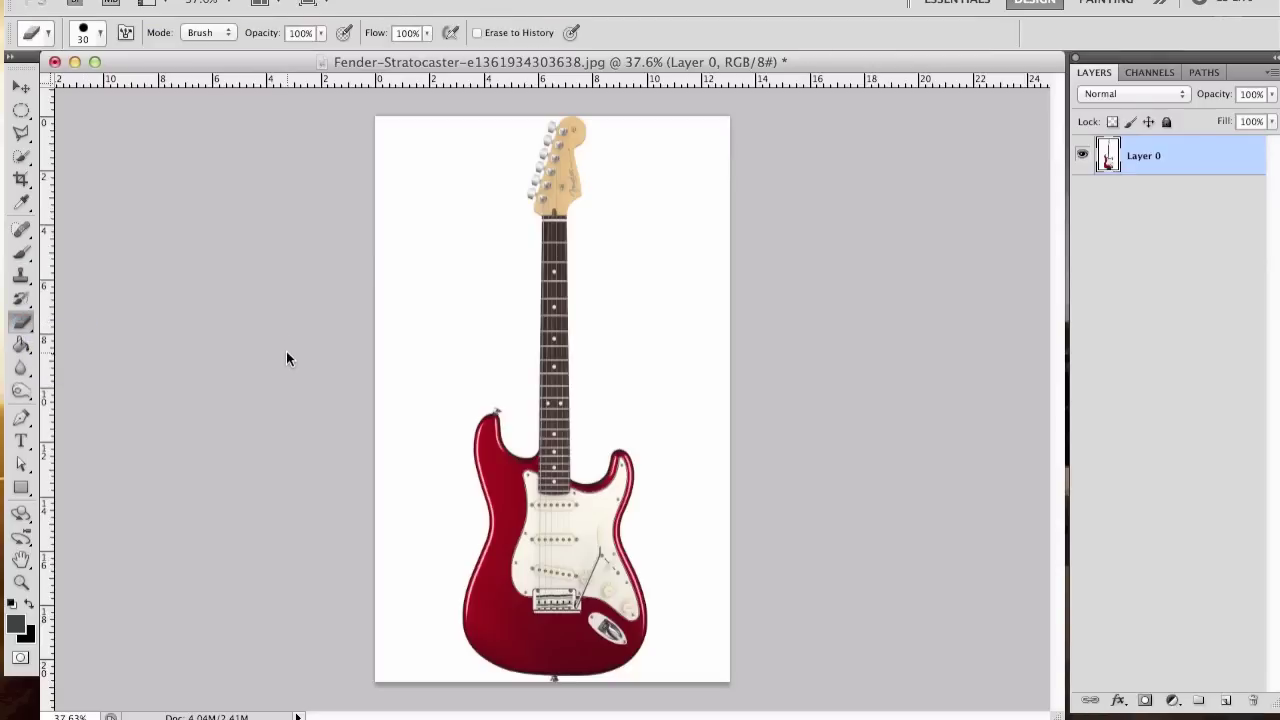
left_click(25, 330)
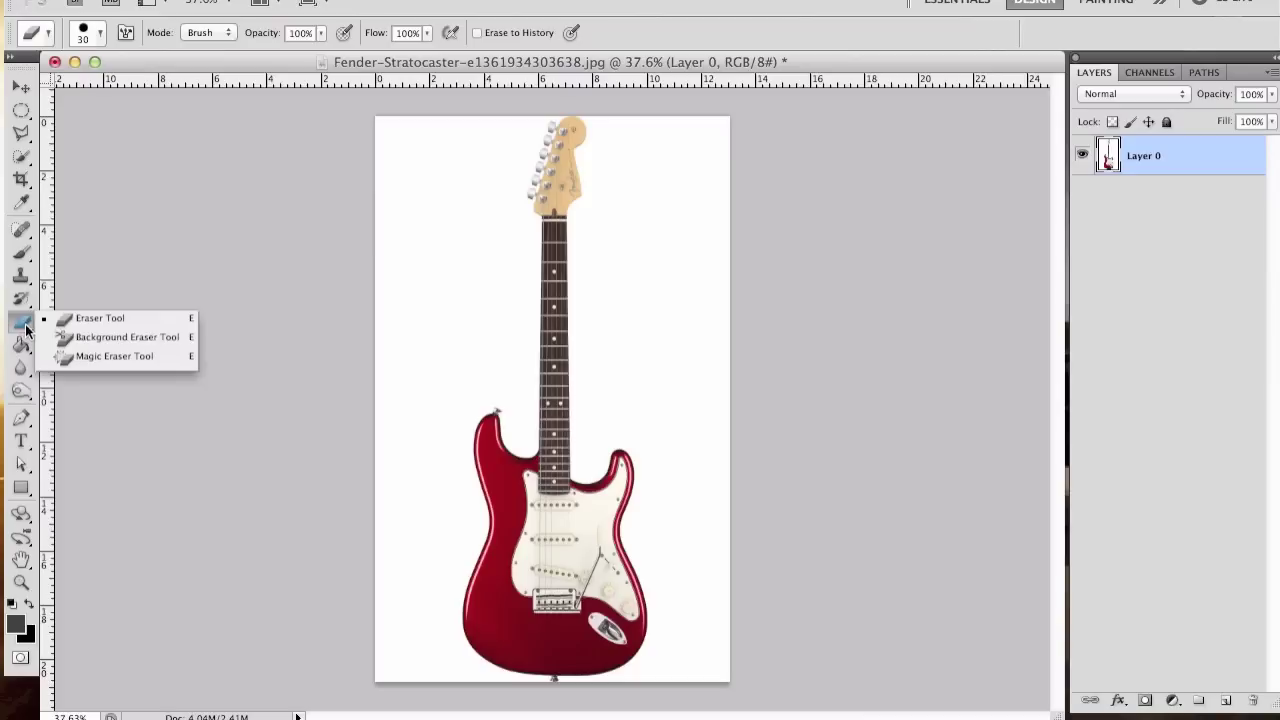
left_click(85, 357)
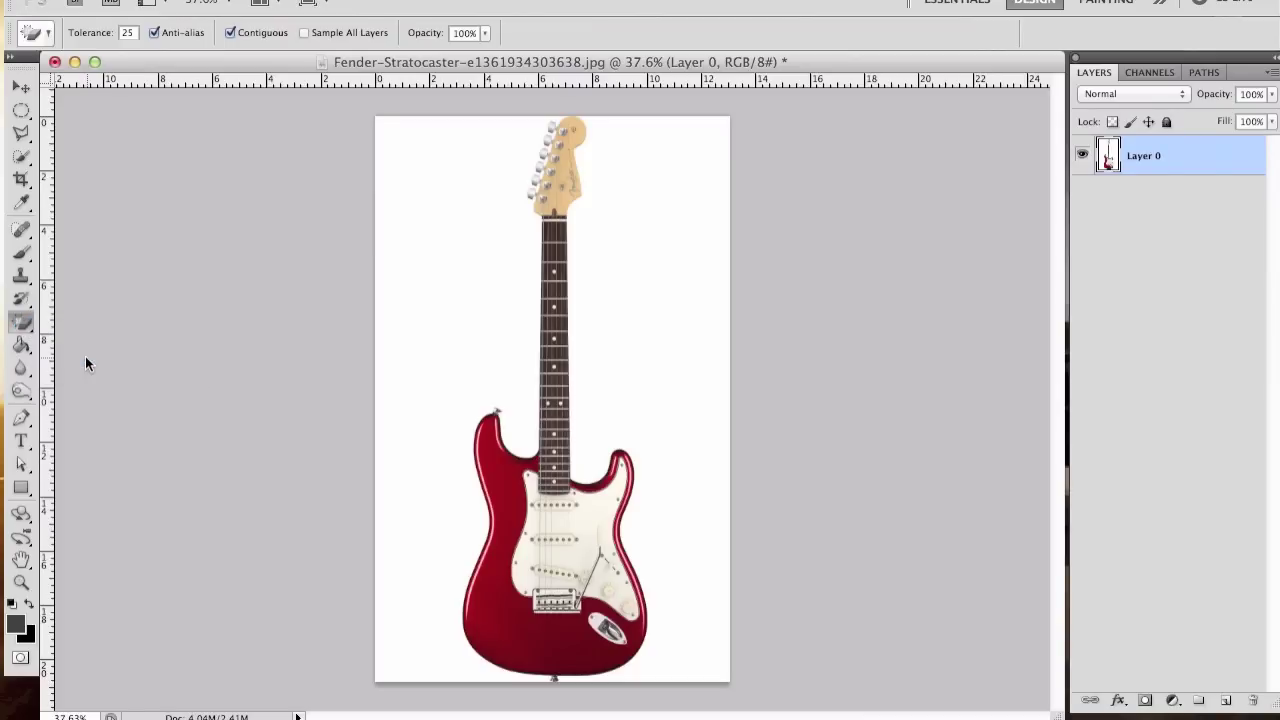
left_click(477, 286)
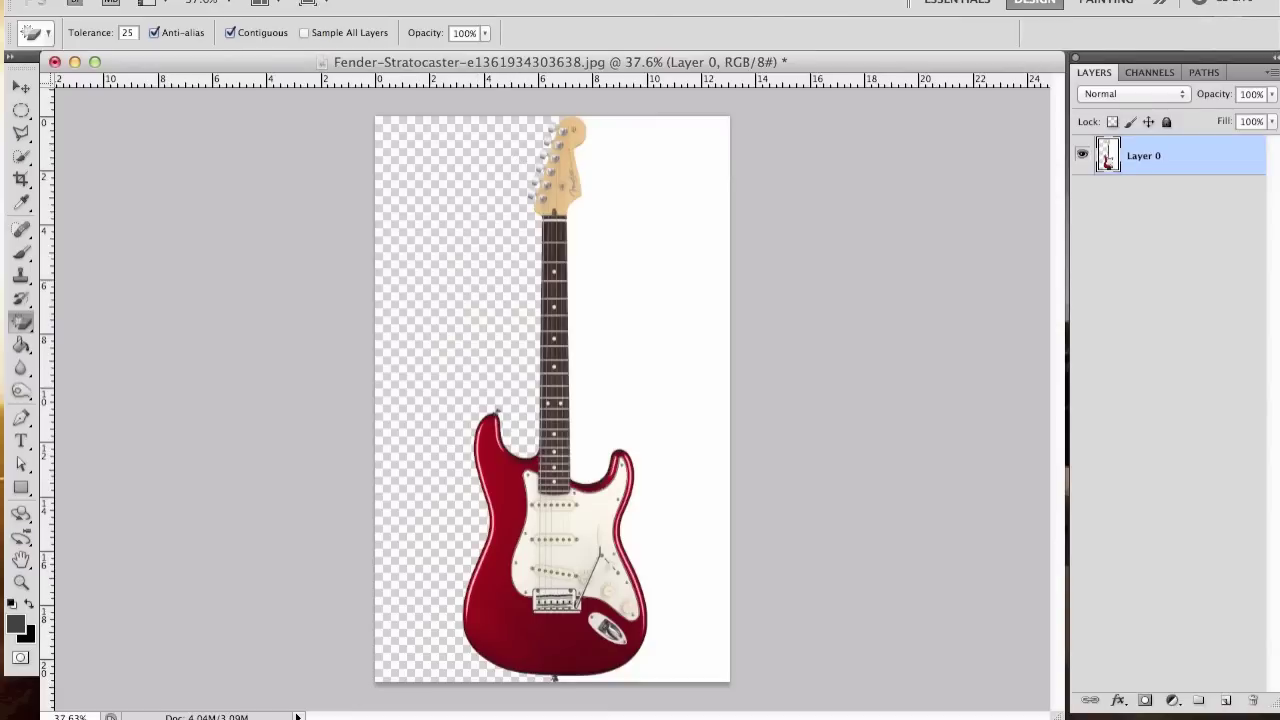
left_click(655, 175)
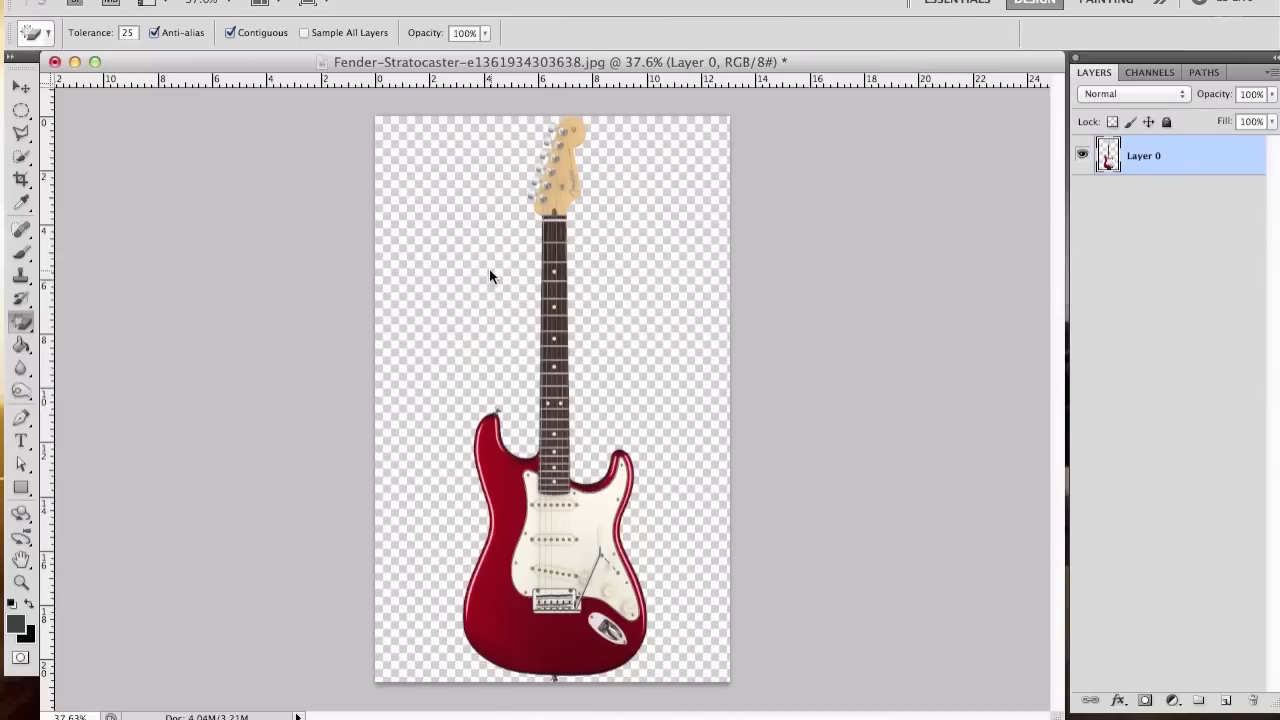
Crop the image to the guitar body and the lower end of the neck, removing the headstock and side margins.
left_click(30, 184)
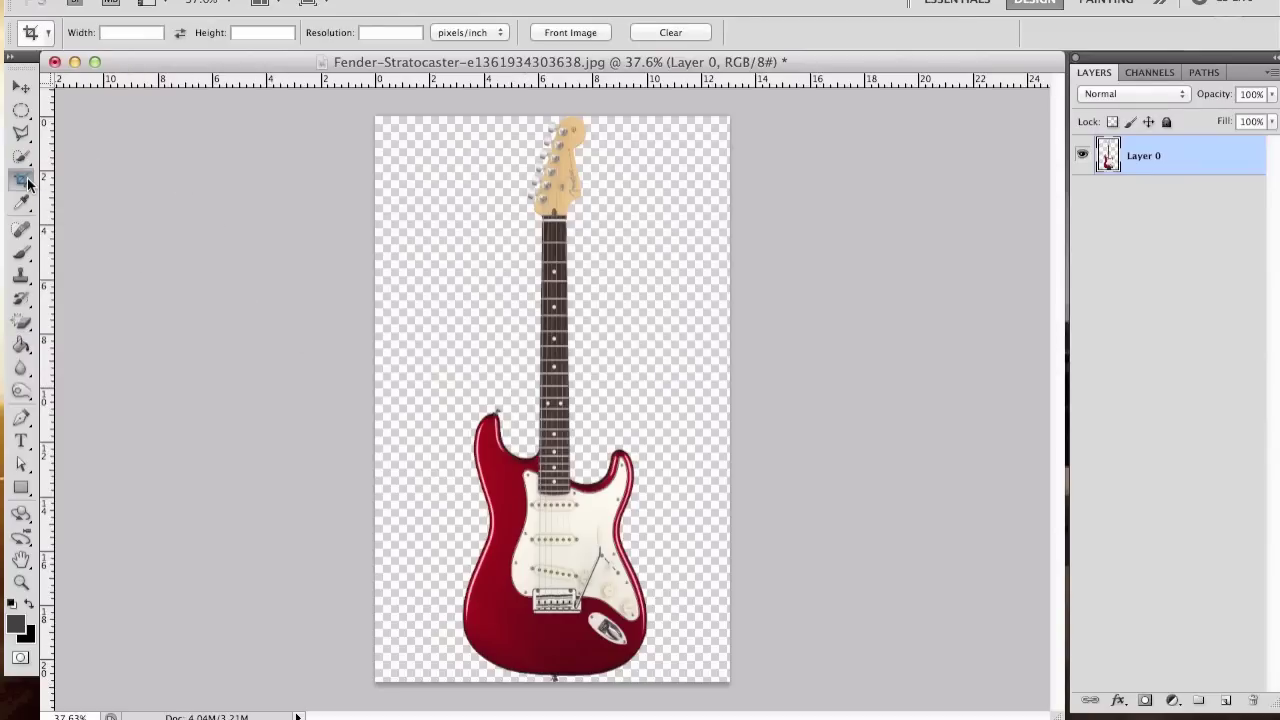
left_click_drag(378, 690, 767, 392)
left_click_drag(379, 534, 445, 537)
left_click_drag(733, 536, 665, 539)
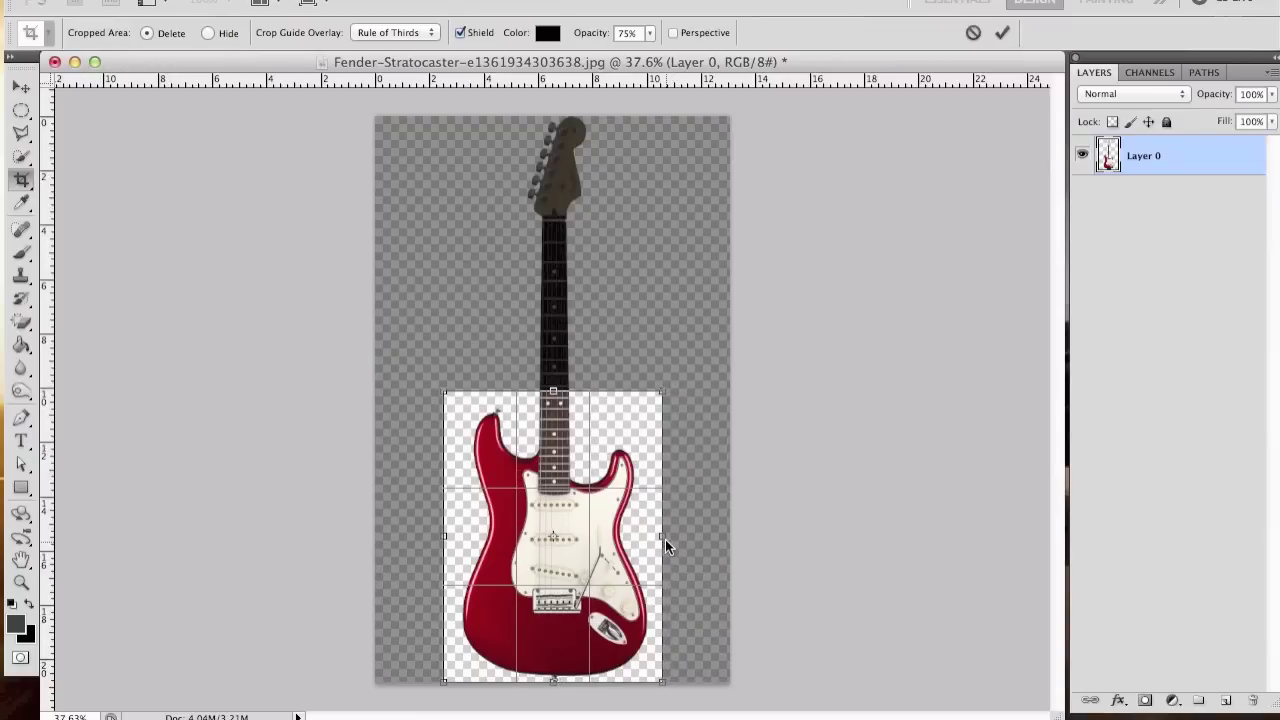
left_click(998, 37)
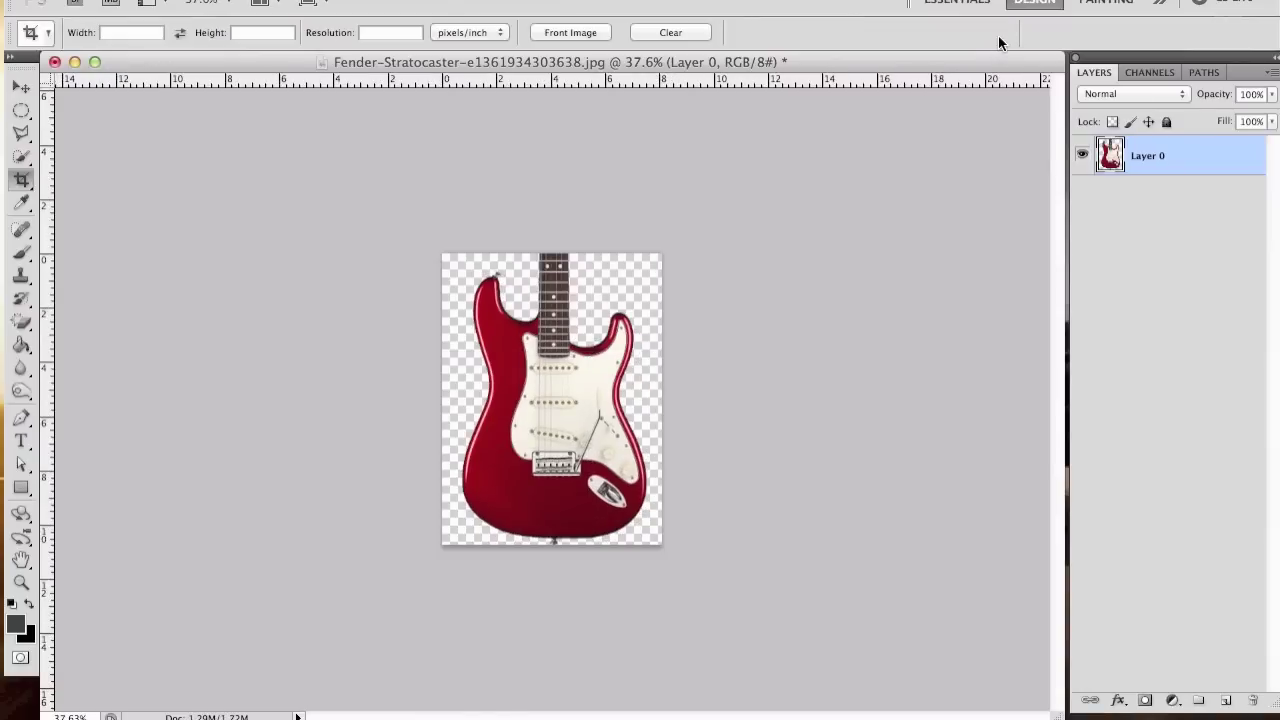
Add a new empty layer above Layer 0 and load the guitar's outline from Layer 0 as a selection.
scroll(590, 478, "up", 5)
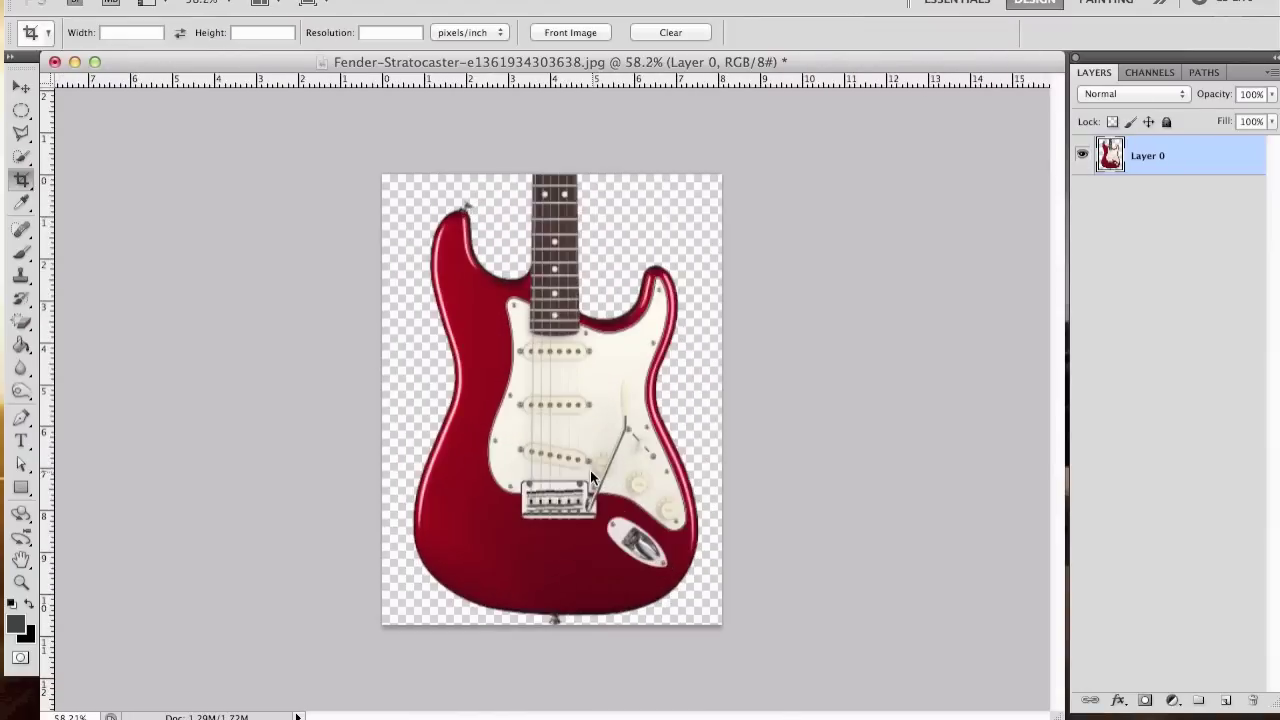
scroll(590, 475, "down", 3)
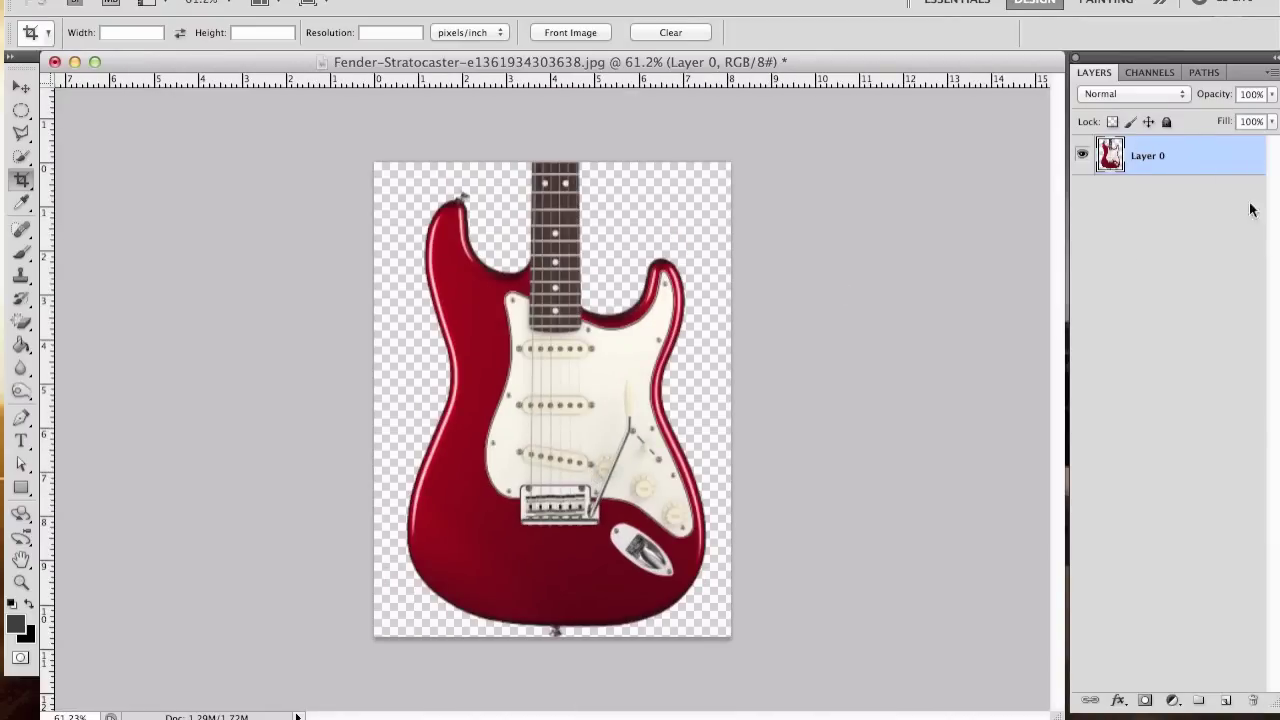
left_click(1224, 700)
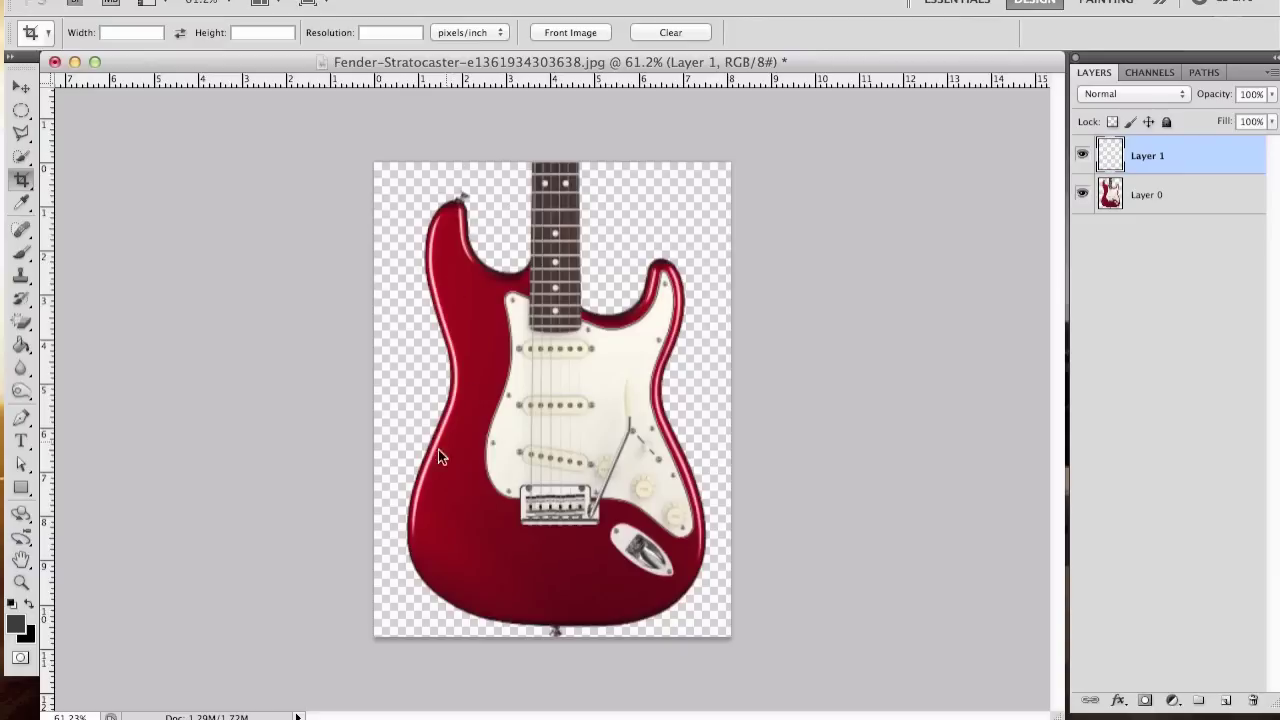
left_click(1110, 194, "super")
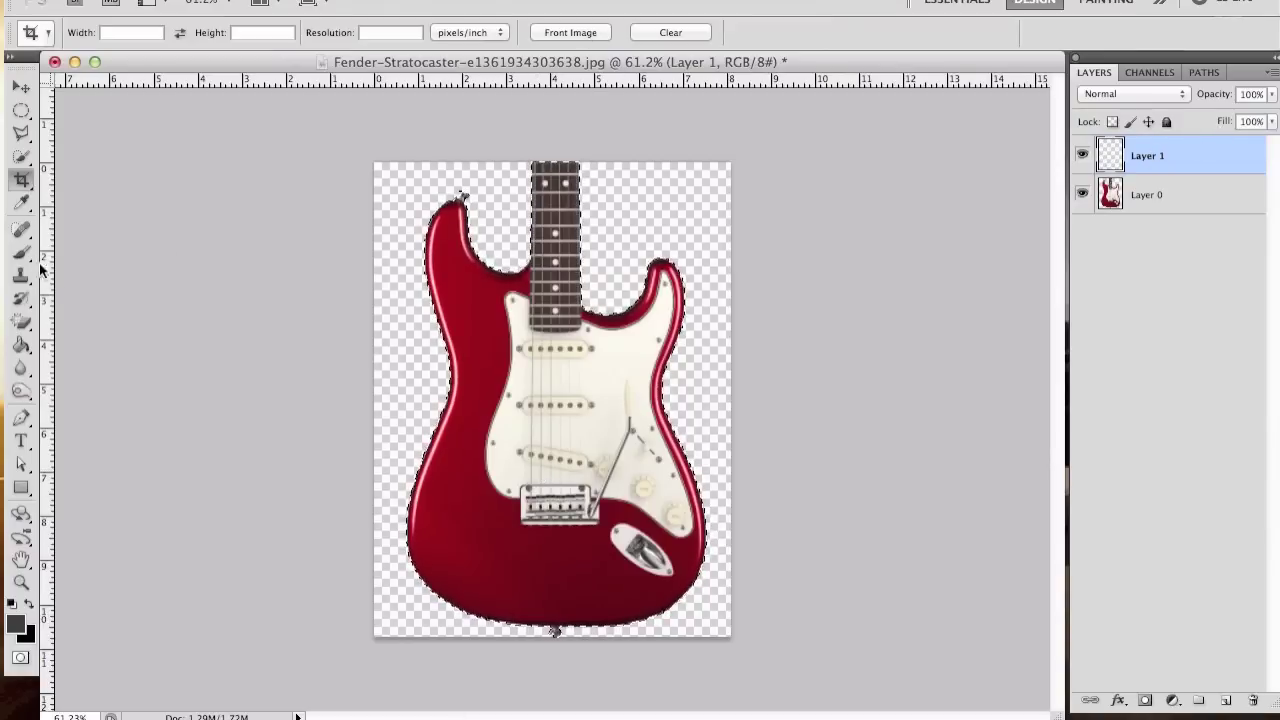
Fill the guitar-shaped selection on Layer 1 with white using the Paint Bucket.
left_click_drag(29, 349, 70, 345)
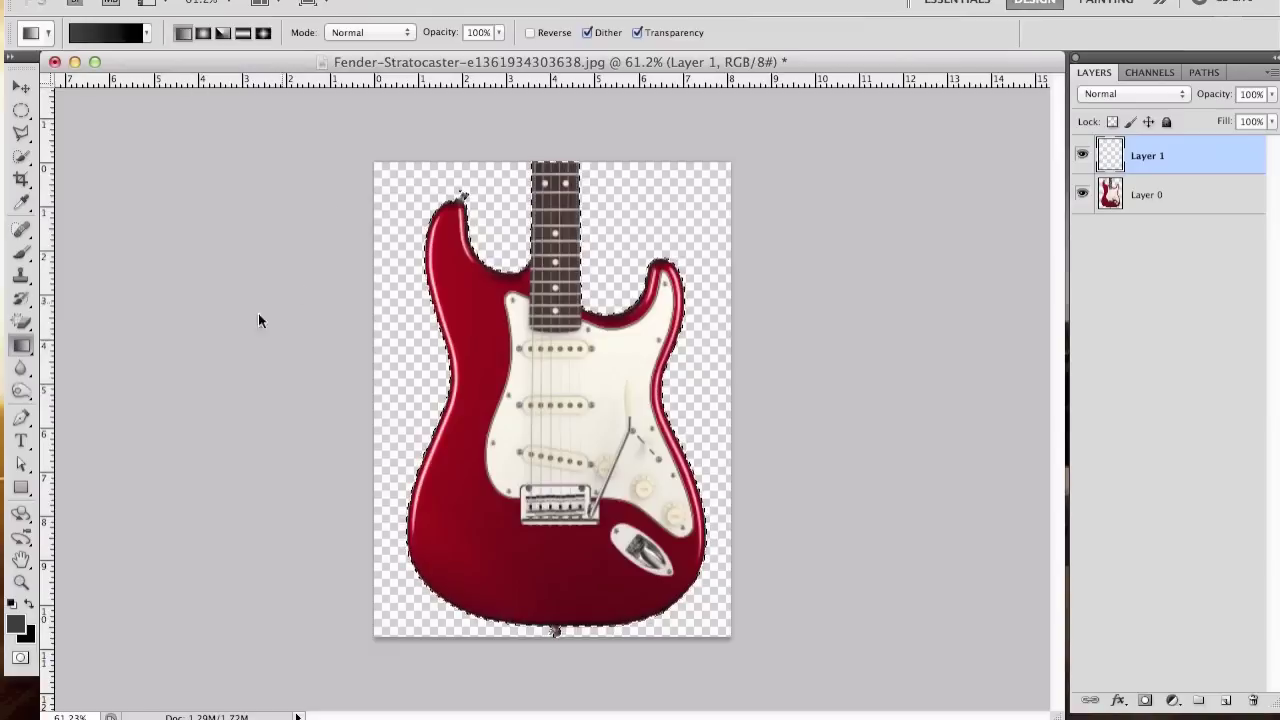
left_click_drag(19, 347, 82, 360)
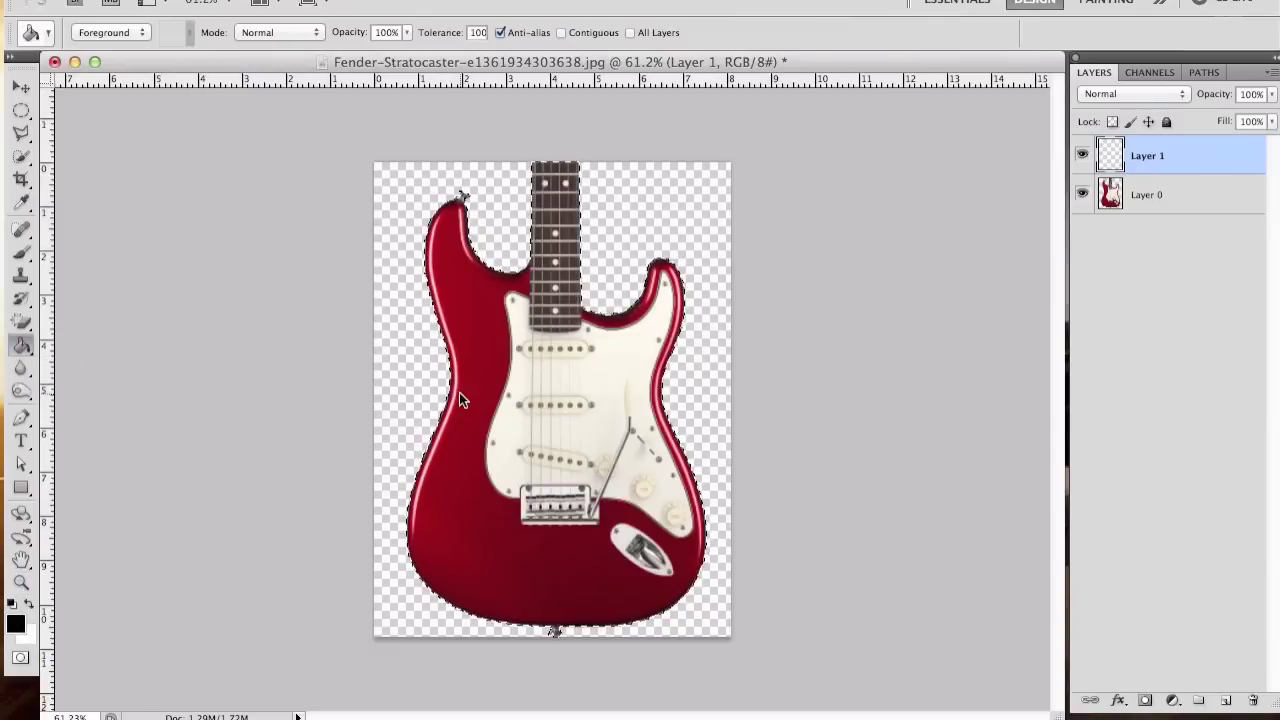
key("x")
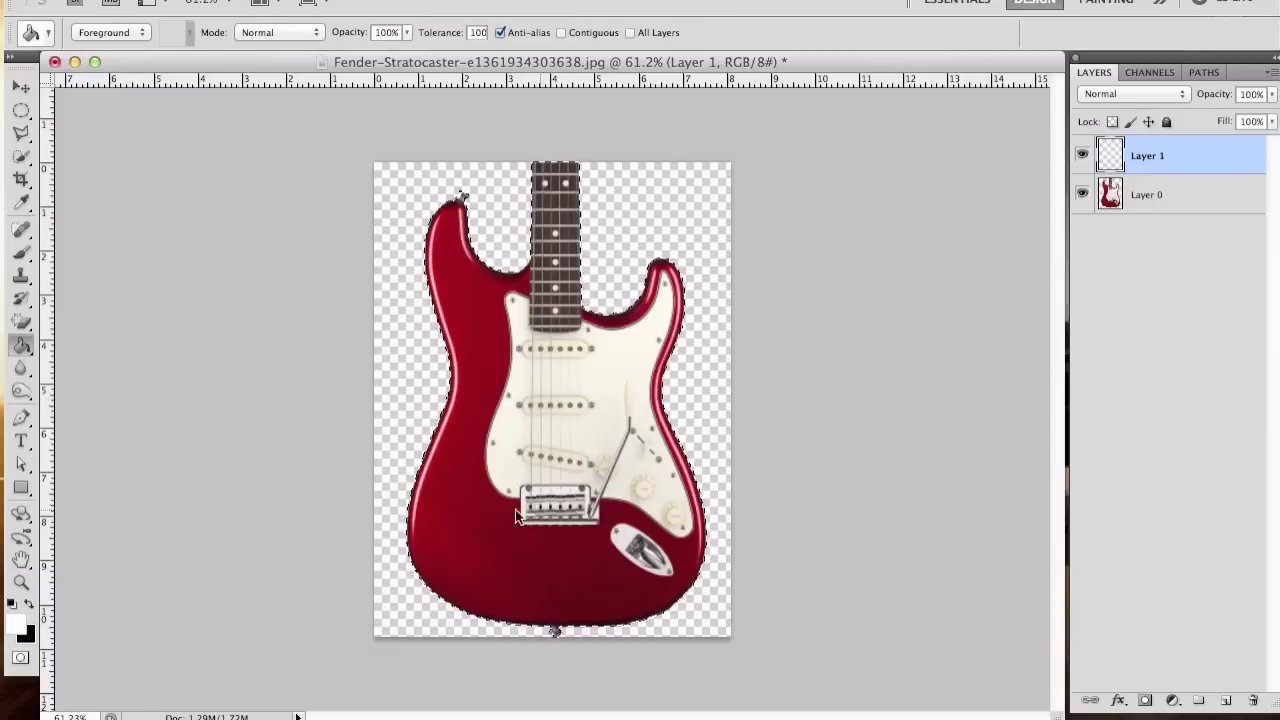
left_click(29, 605)
left_click(29, 605)
left_click(29, 605)
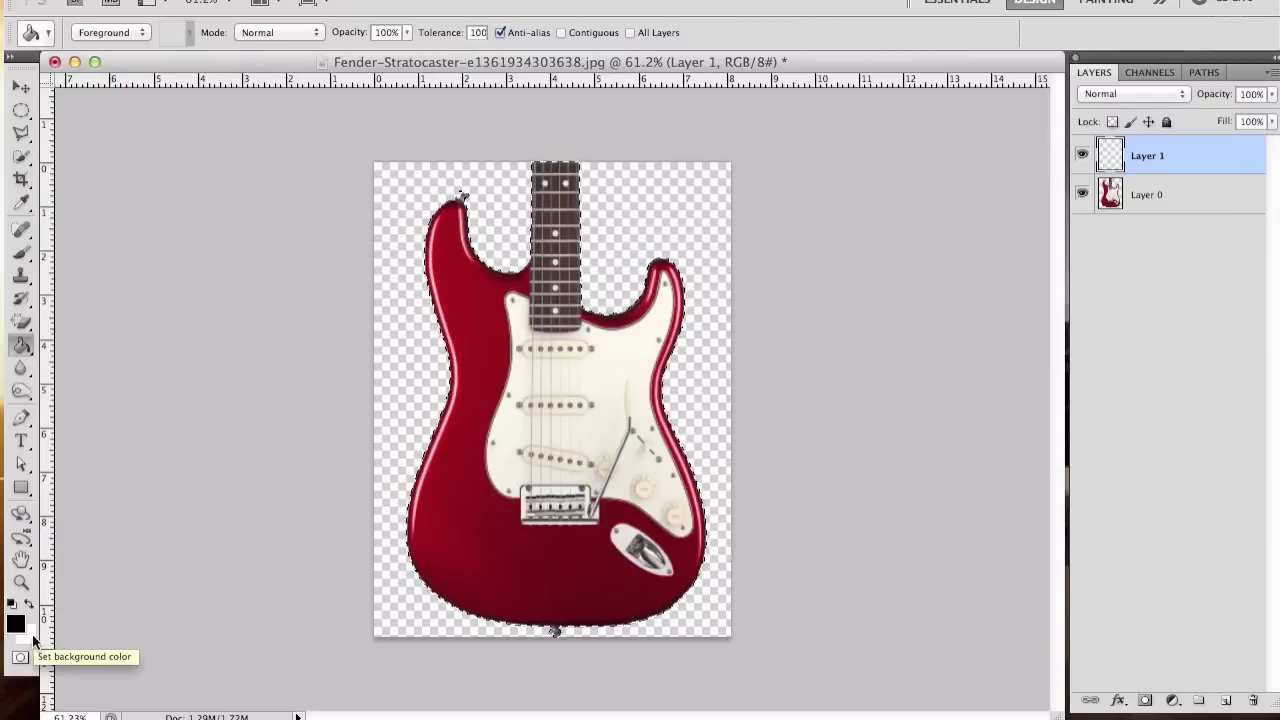
key("x")
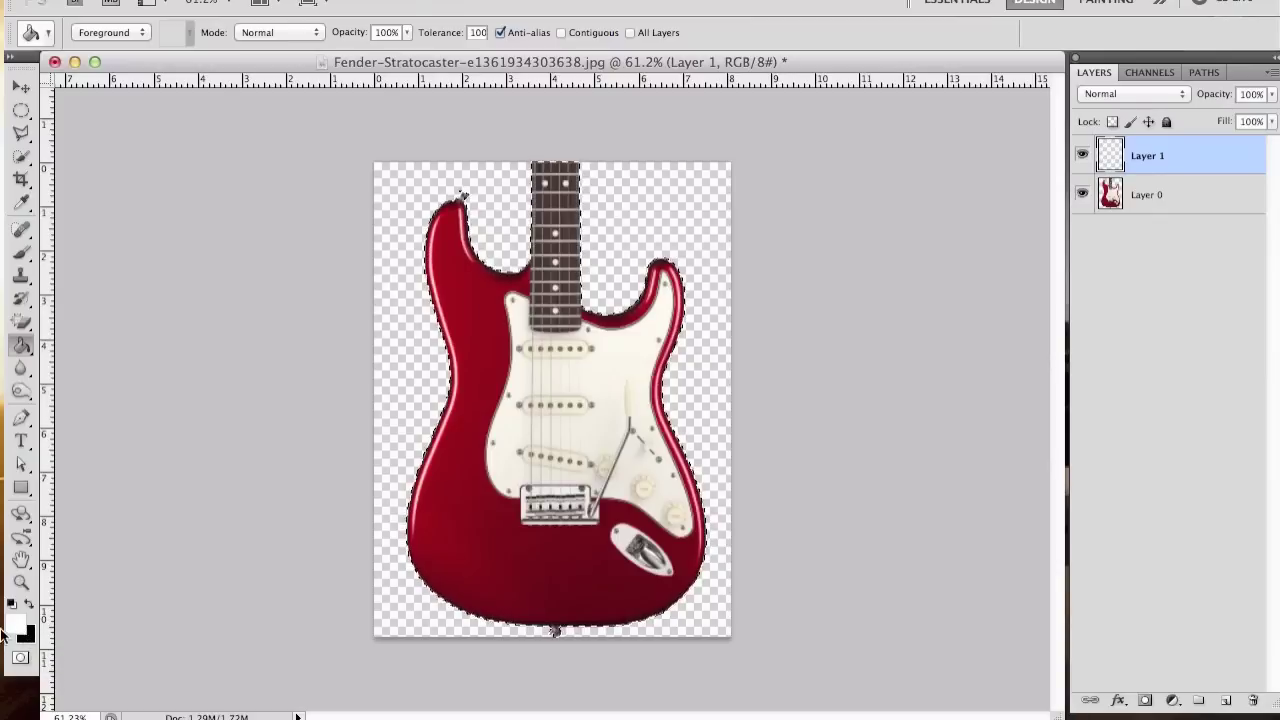
left_click(532, 391)
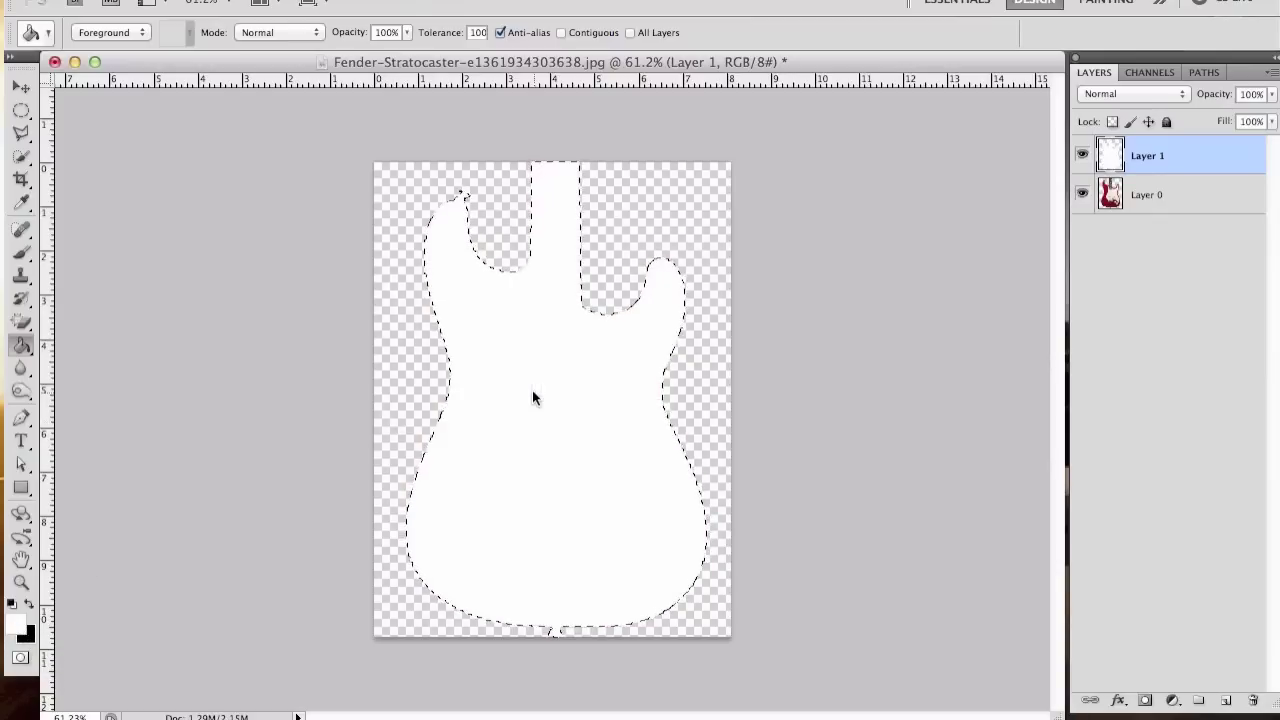
Deselect the outline and add a 5 px black outside Stroke layer style to Layer 1.
key("ctrl+d")
double_click(1181, 155)
mouse_move(1110, 60)
left_mouse_down()
mouse_move(924, 236)
mouse_move(766, 293)
mouse_move(767, 127)
left_mouse_up()
left_click(391, 452)
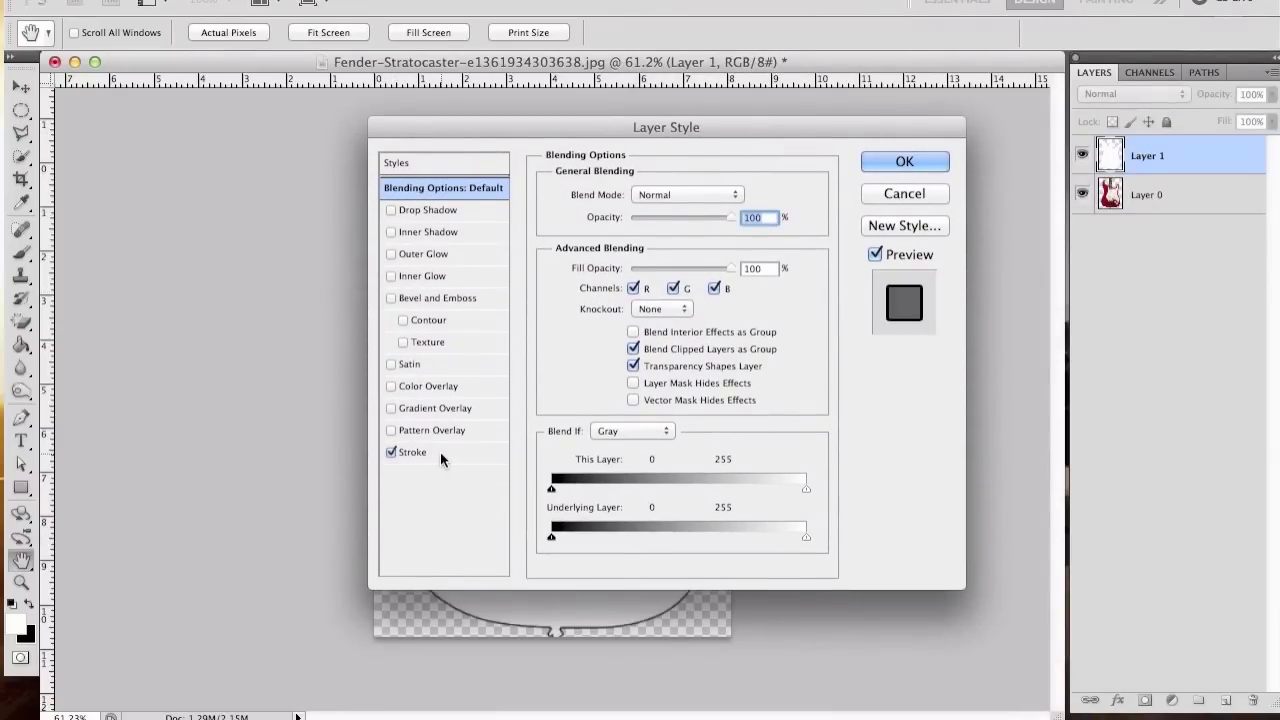
left_click(440, 452)
left_click_drag(543, 136, 913, 133)
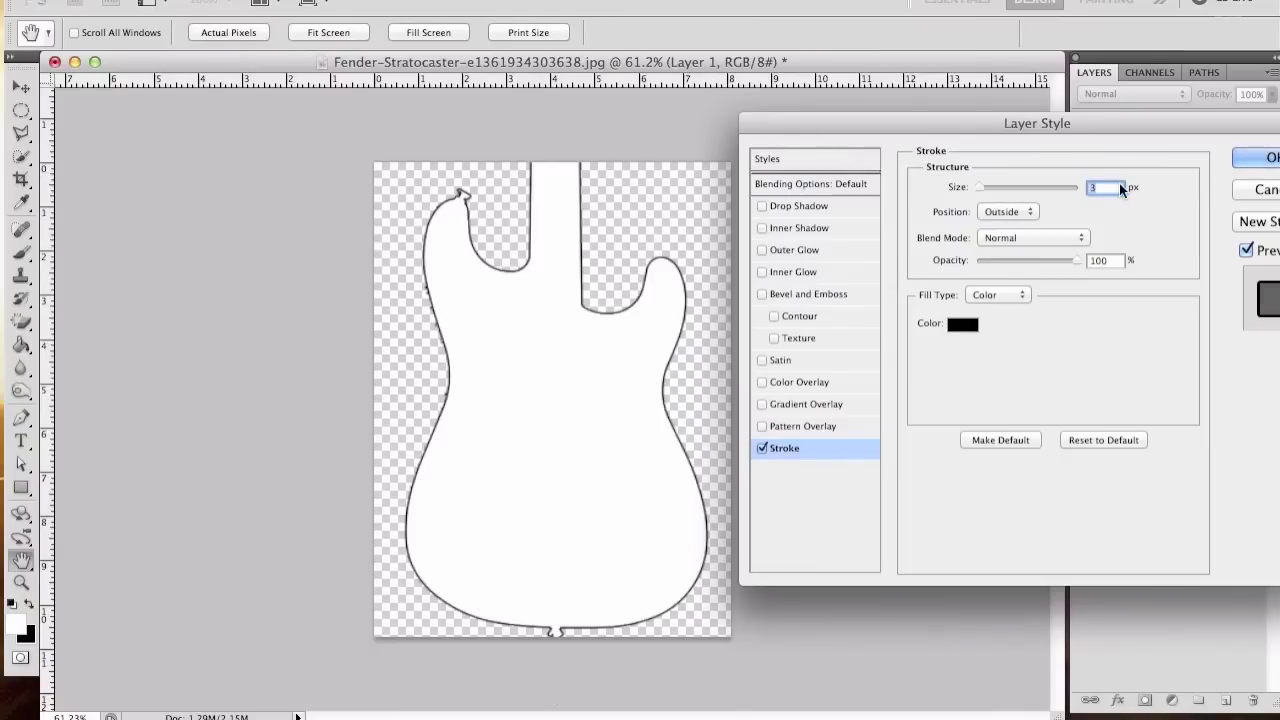
type("5")
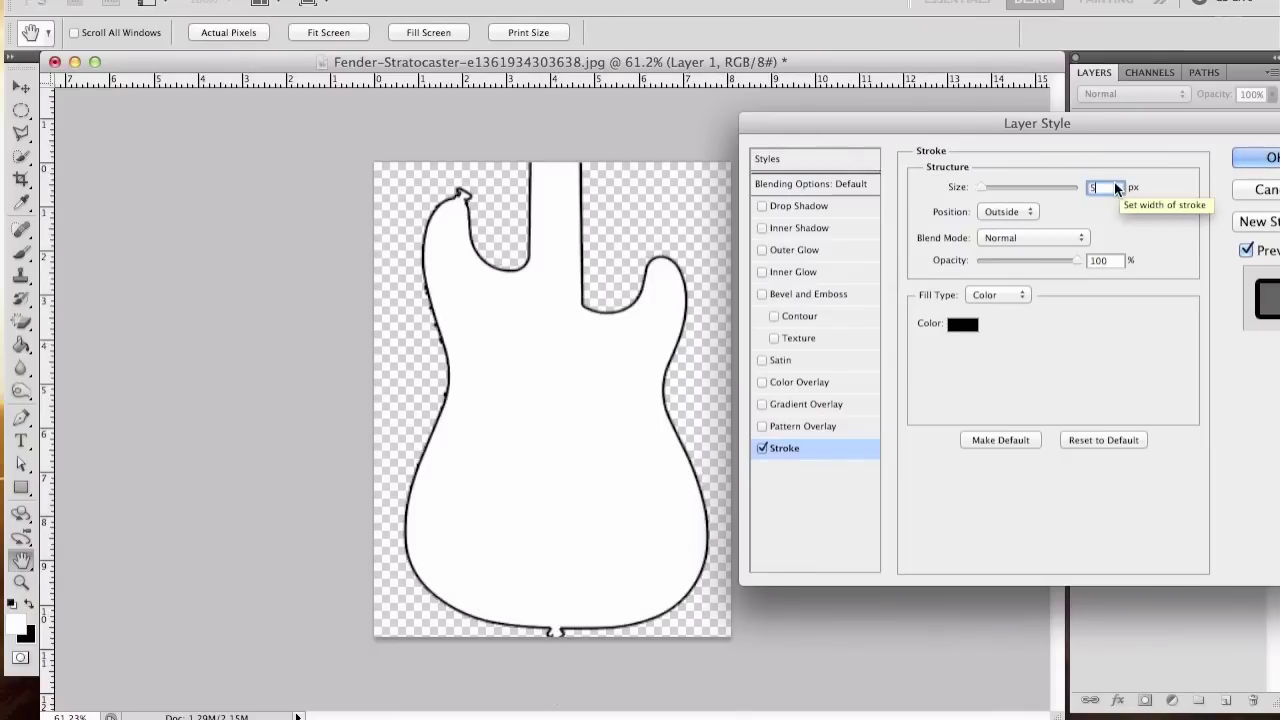
left_click(1245, 158)
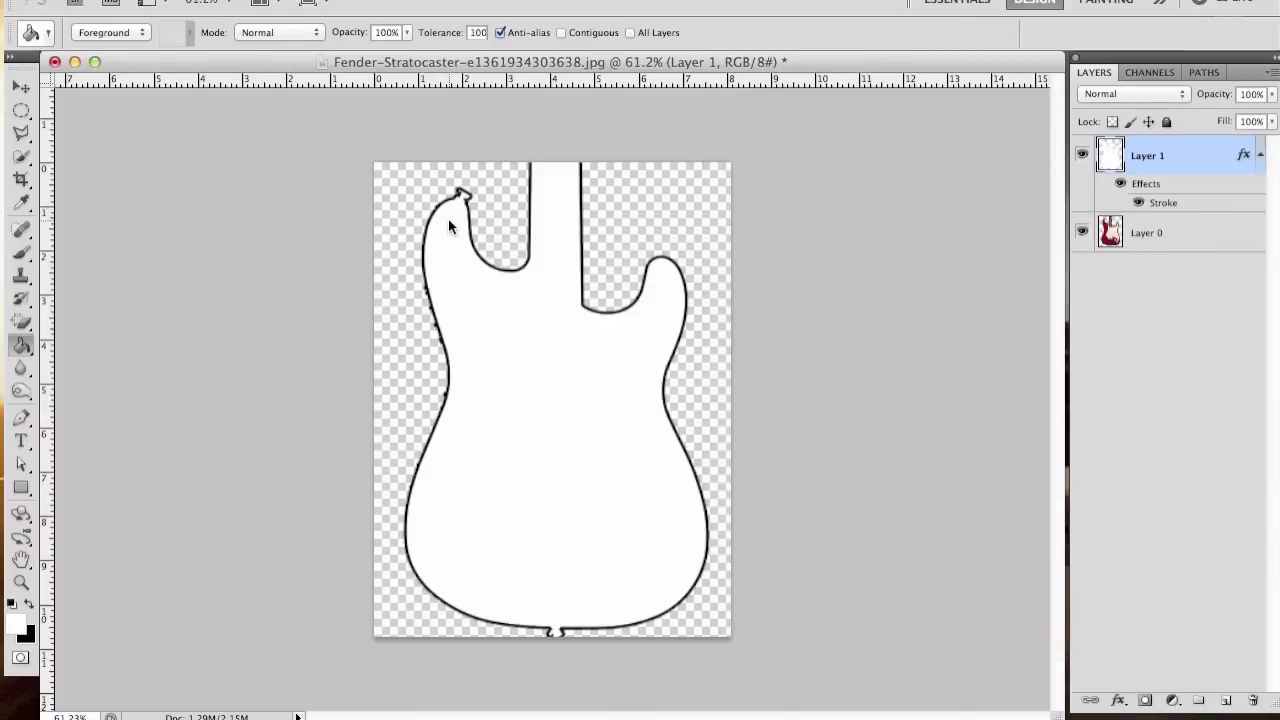
Erase the strap-button bump on the upper horn of Layer 1 with a 10 px Eraser.
scroll(448, 218, "up", 5)
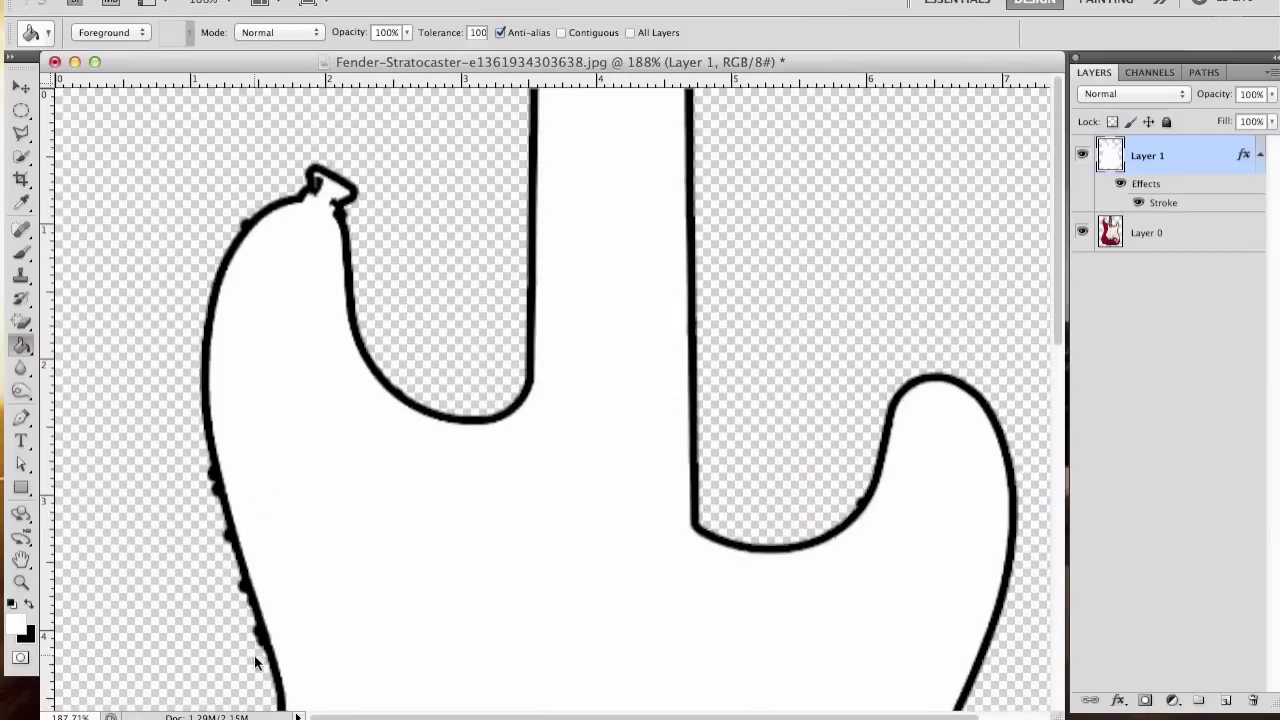
scroll(304, 144, "up", 5)
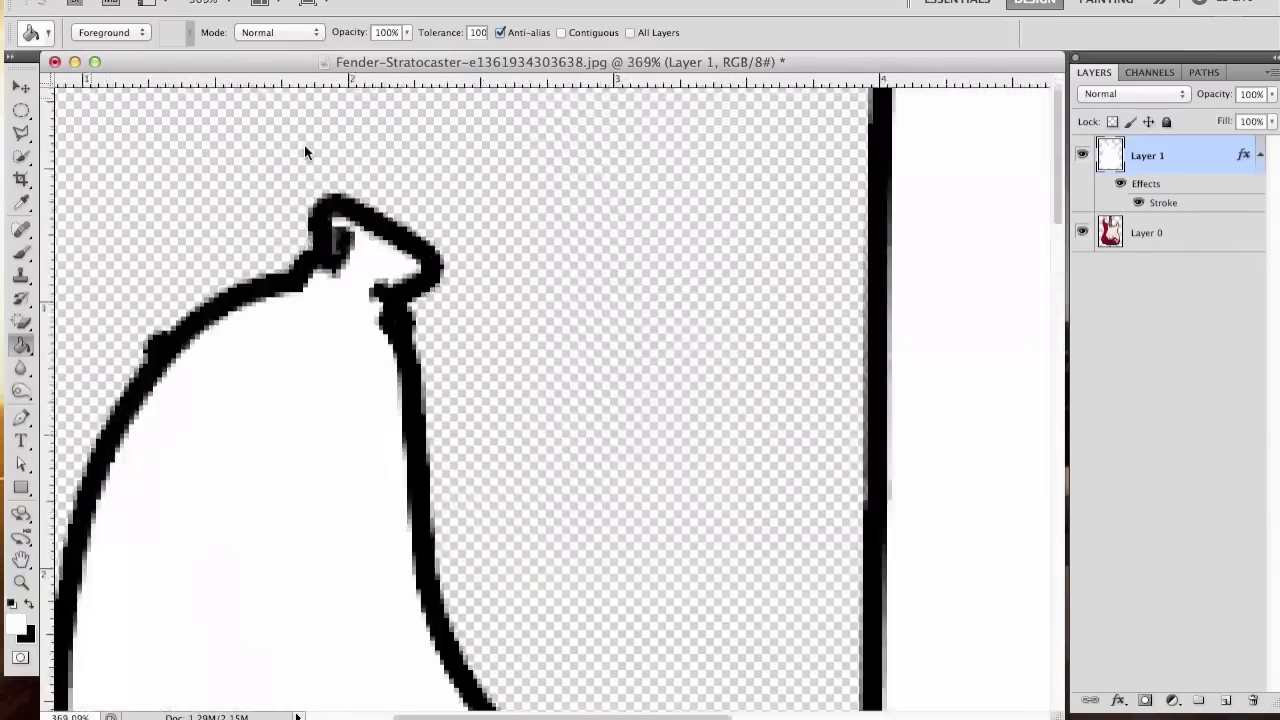
key("e")
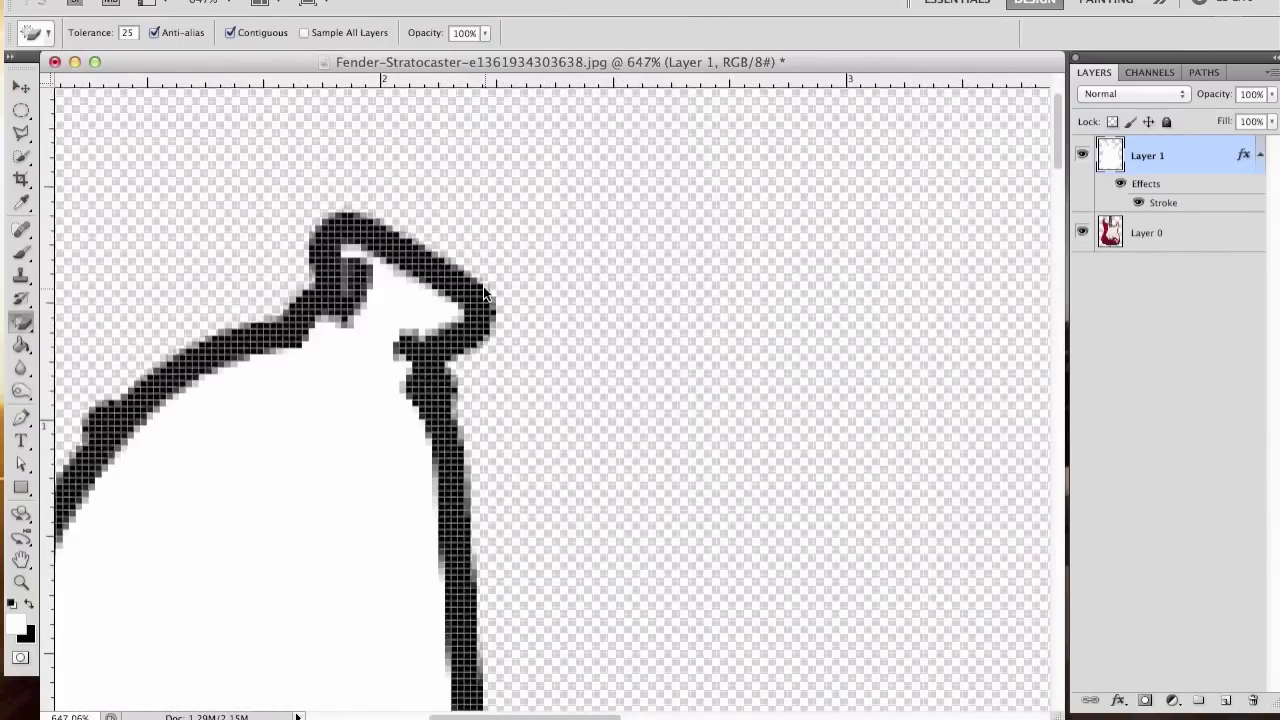
key("shift+e")
key("bracketleft")
mouse_move(284, 263)
left_mouse_down()
mouse_move(412, 308)
mouse_move(471, 370)
mouse_move(311, 288)
mouse_move(436, 365)
mouse_move(331, 313)
mouse_move(264, 303)
left_mouse_up()
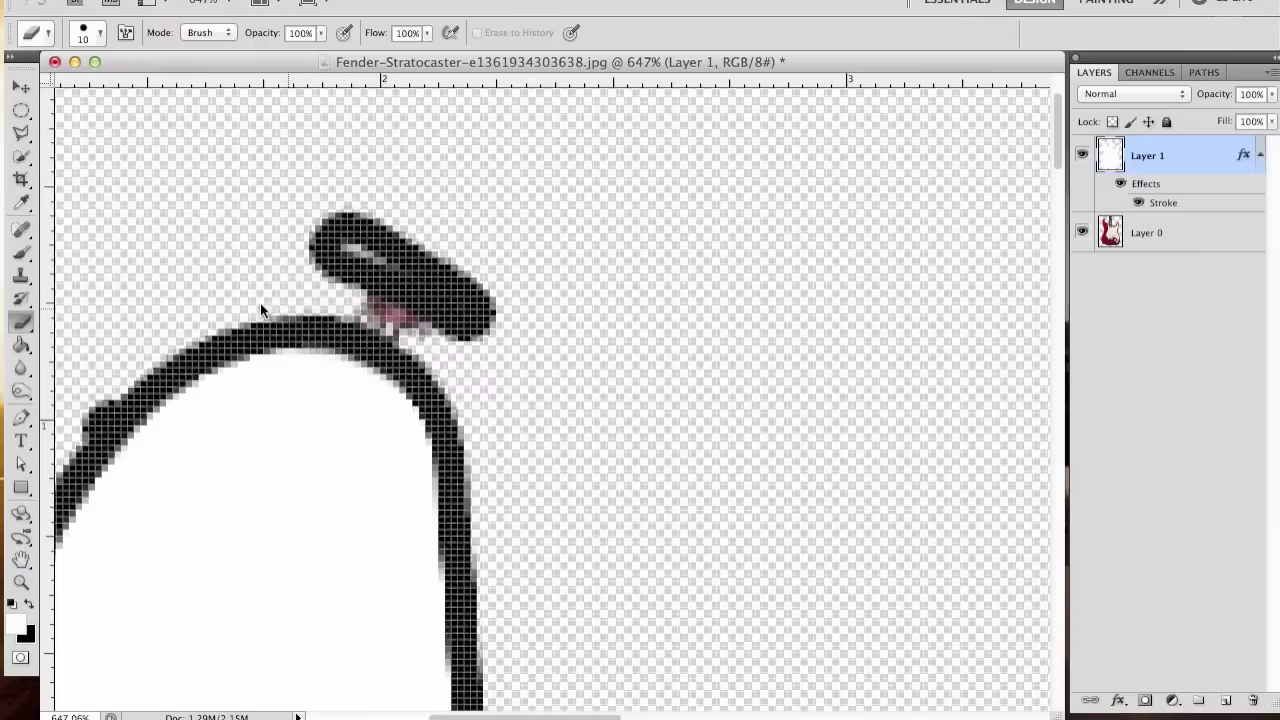
mouse_move(451, 345)
left_mouse_down()
mouse_move(290, 235)
mouse_move(500, 340)
mouse_move(379, 256)
left_mouse_up()
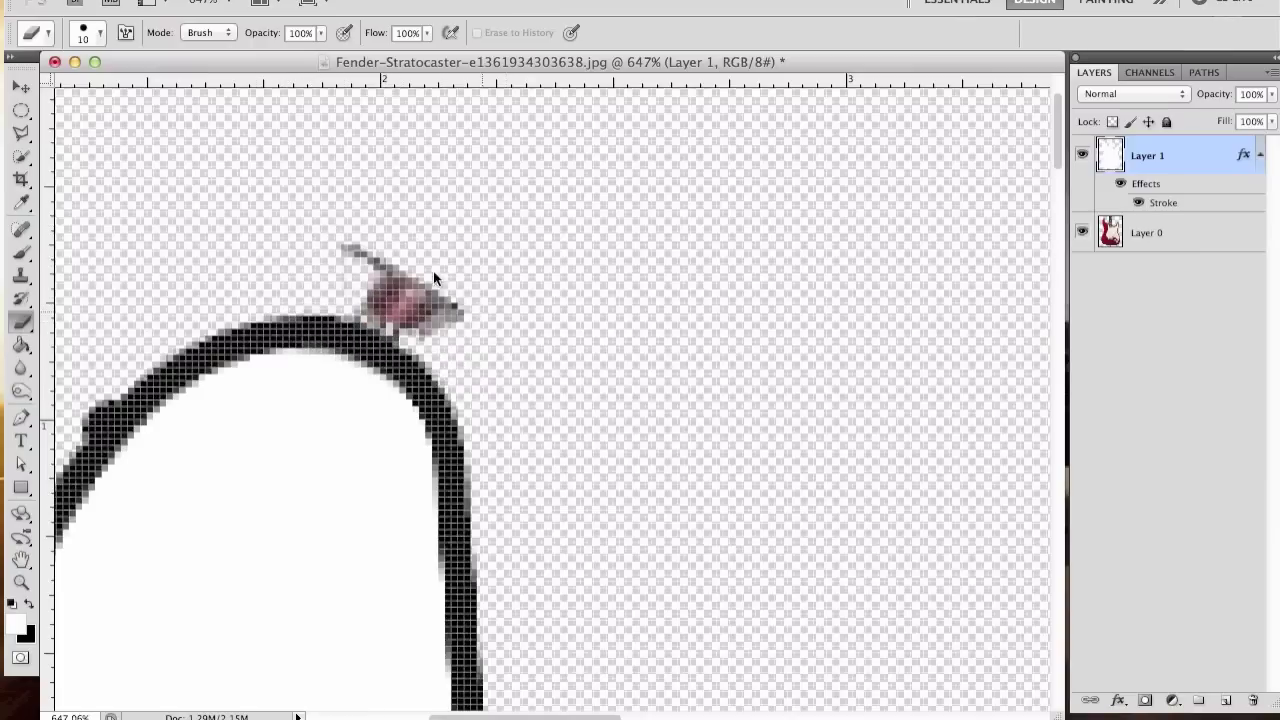
Erase the strap-button bump at the lower end of the body on Layer 1 with the regular Eraser.
key("super+0")
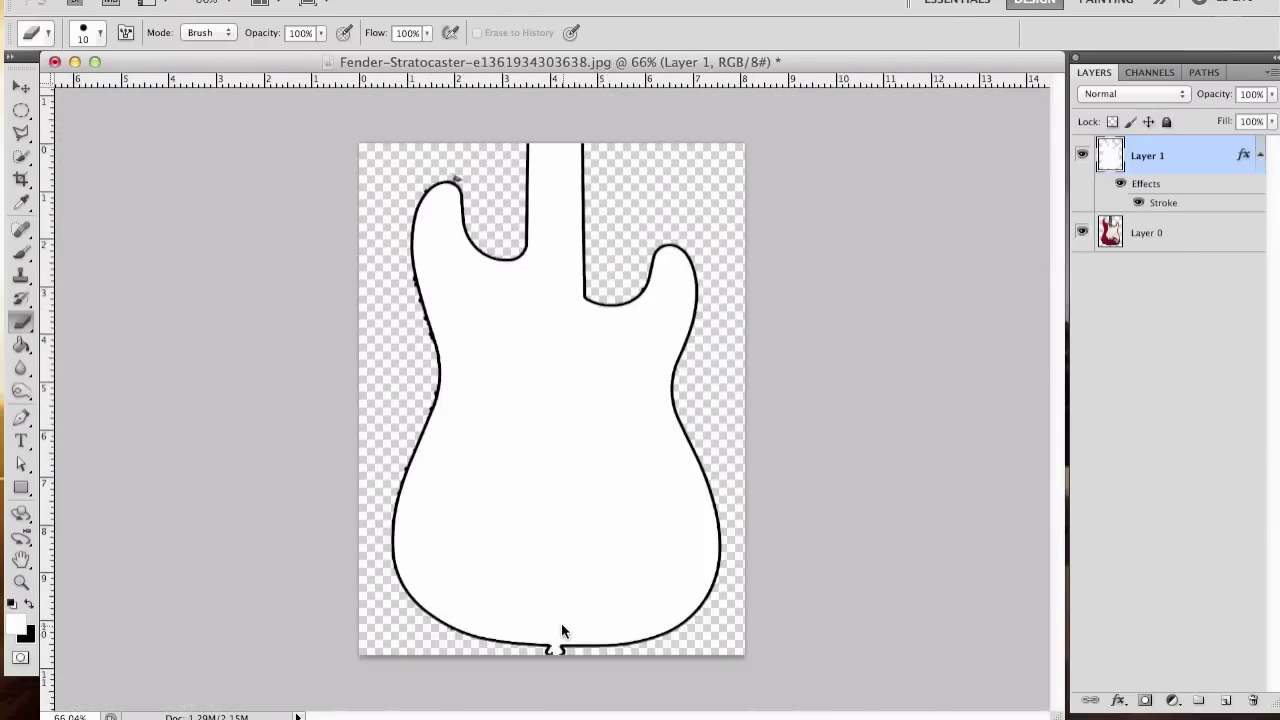
scroll(561, 623, "up", 5)
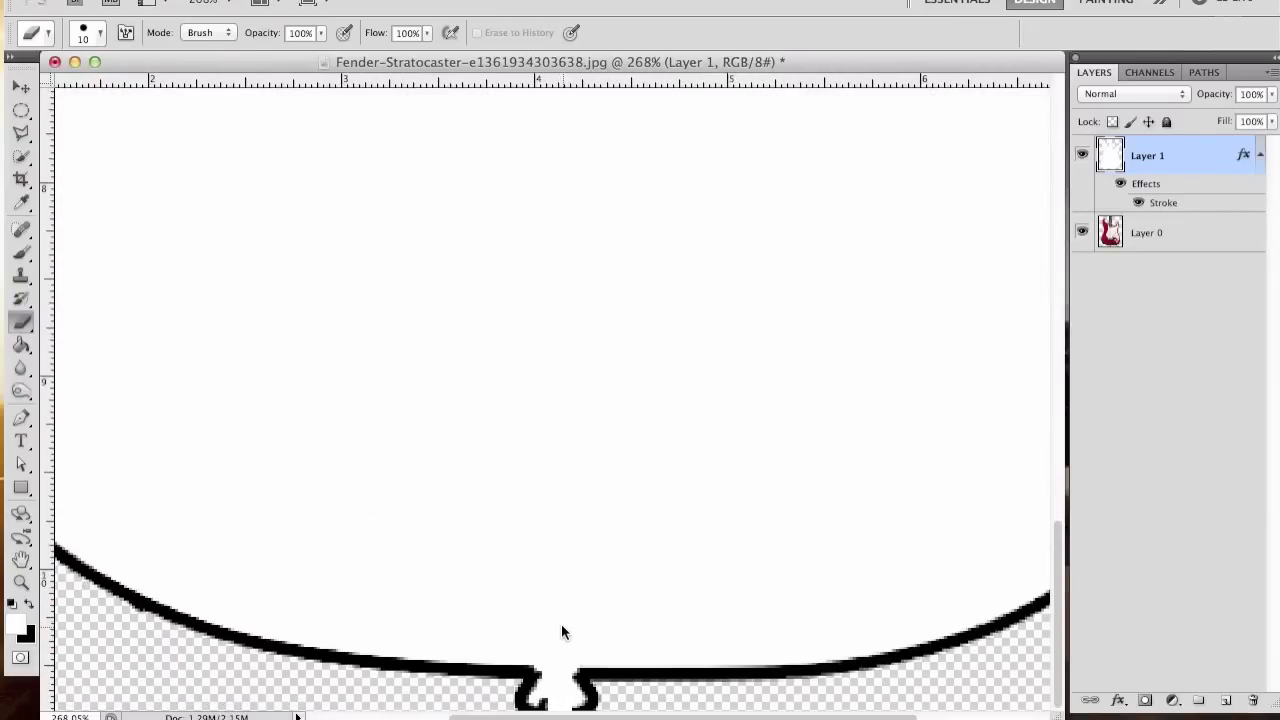
scroll(561, 623, "up", 1)
mouse_move(481, 705)
left_mouse_down()
mouse_move(626, 714)
mouse_move(477, 701)
mouse_move(636, 695)
mouse_move(492, 693)
mouse_move(614, 685)
mouse_move(484, 681)
mouse_move(603, 674)
mouse_move(530, 682)
left_mouse_up()
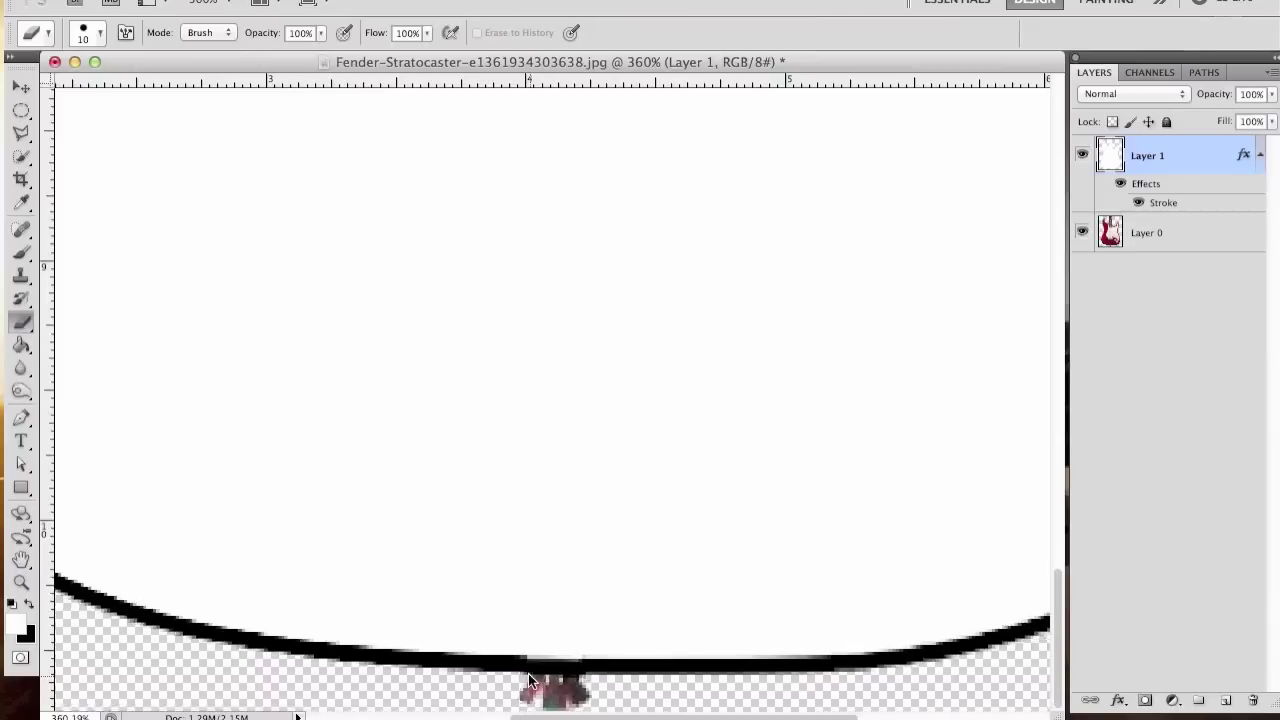
scroll(528, 680, "down", 10)
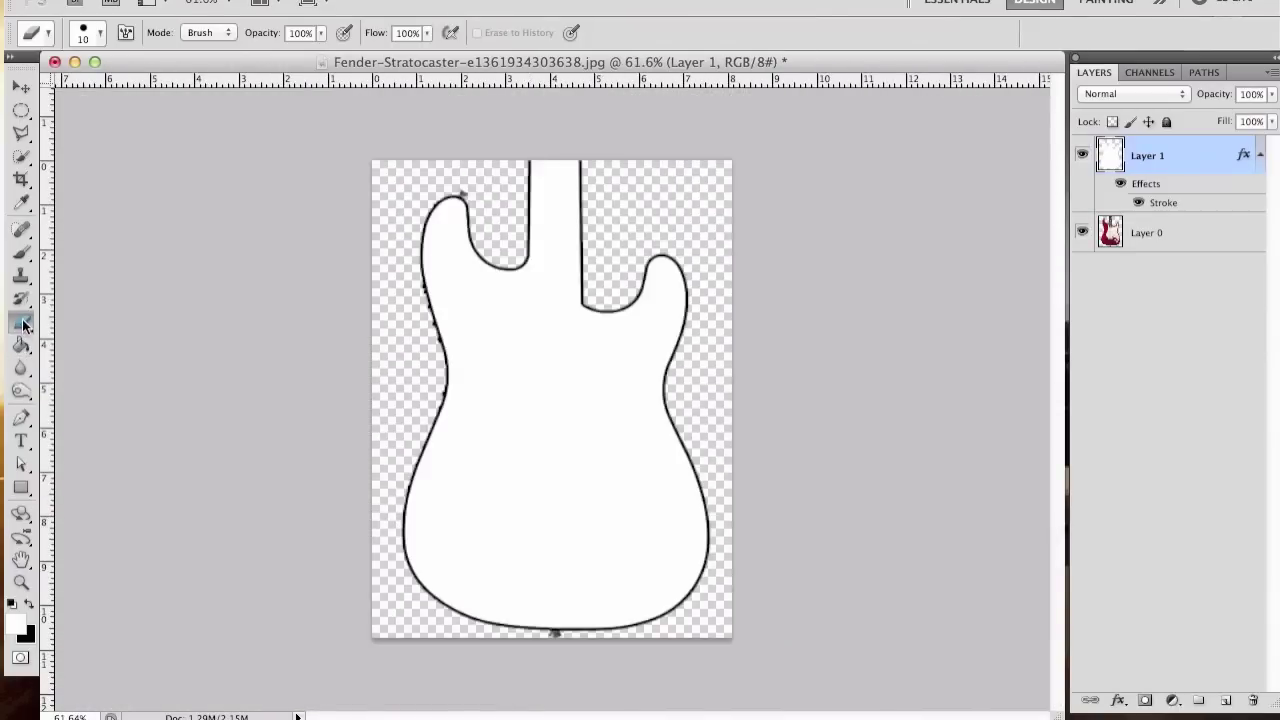
left_click(22, 323)
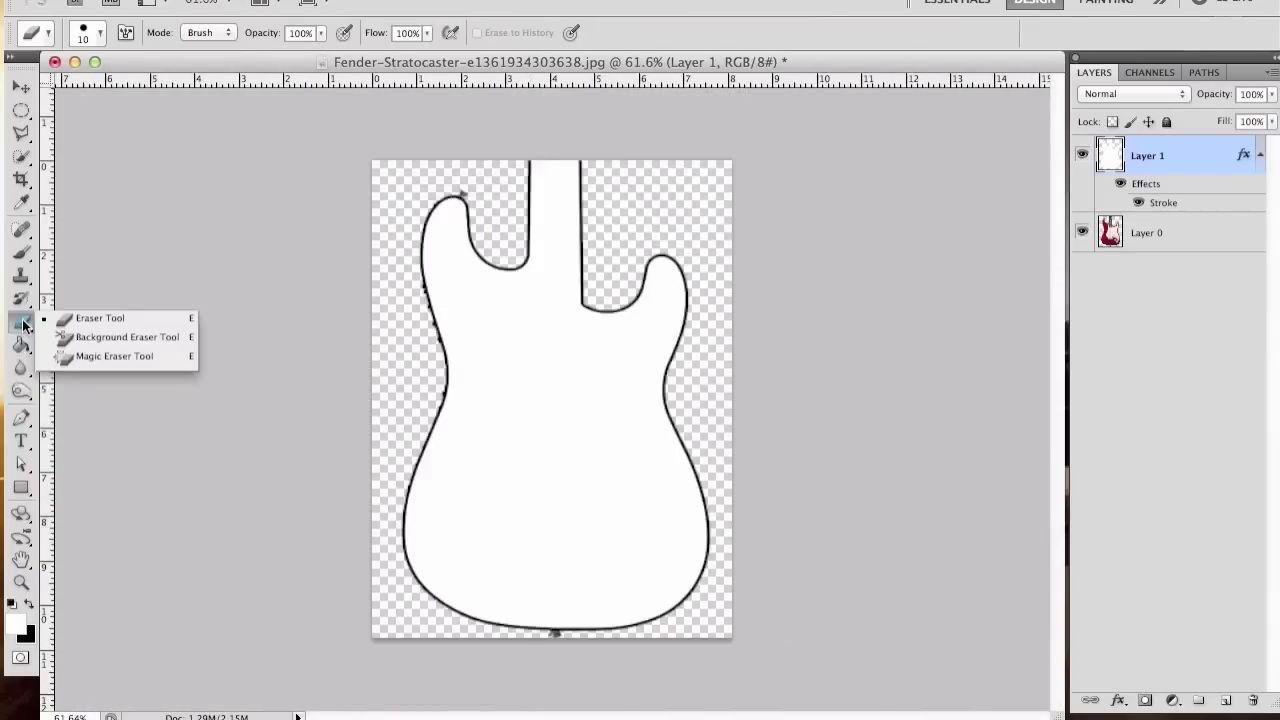
left_click(98, 316)
Delete the neck area above the body from Layer 1 using a rectangular marquee selection, then deselect.
scroll(548, 256, "up", 2)
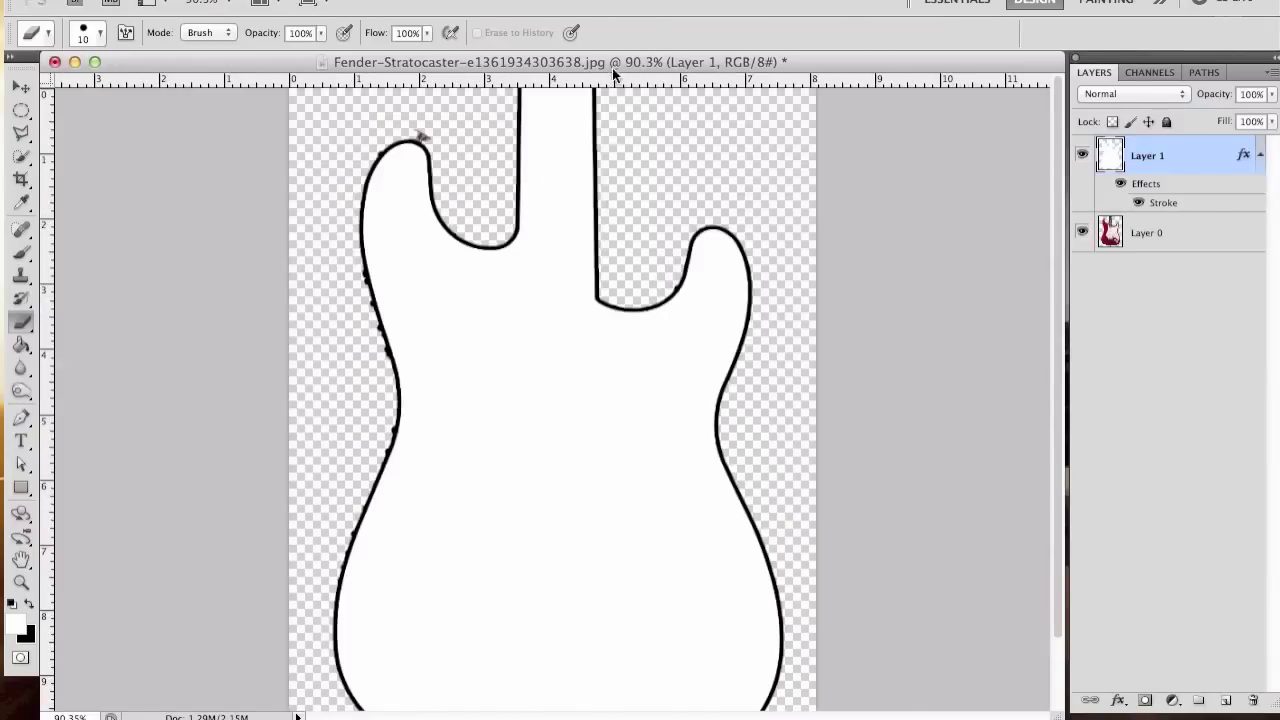
key("m")
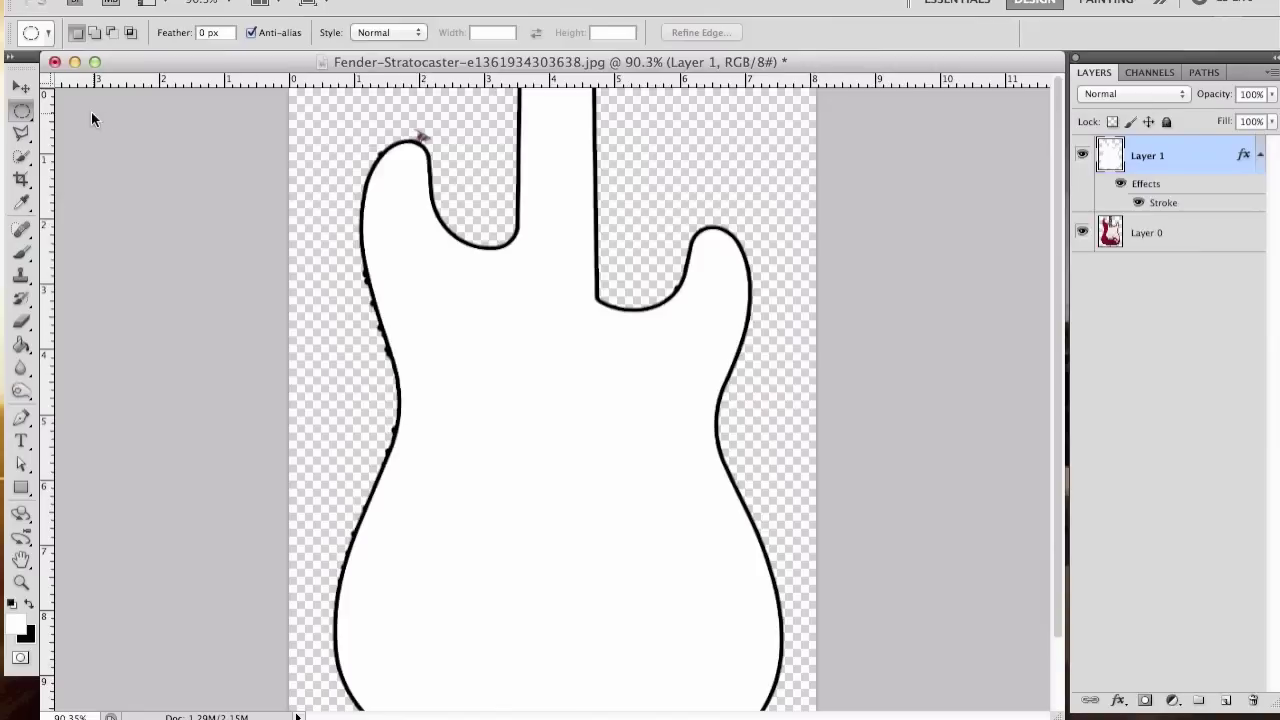
left_click(22, 110)
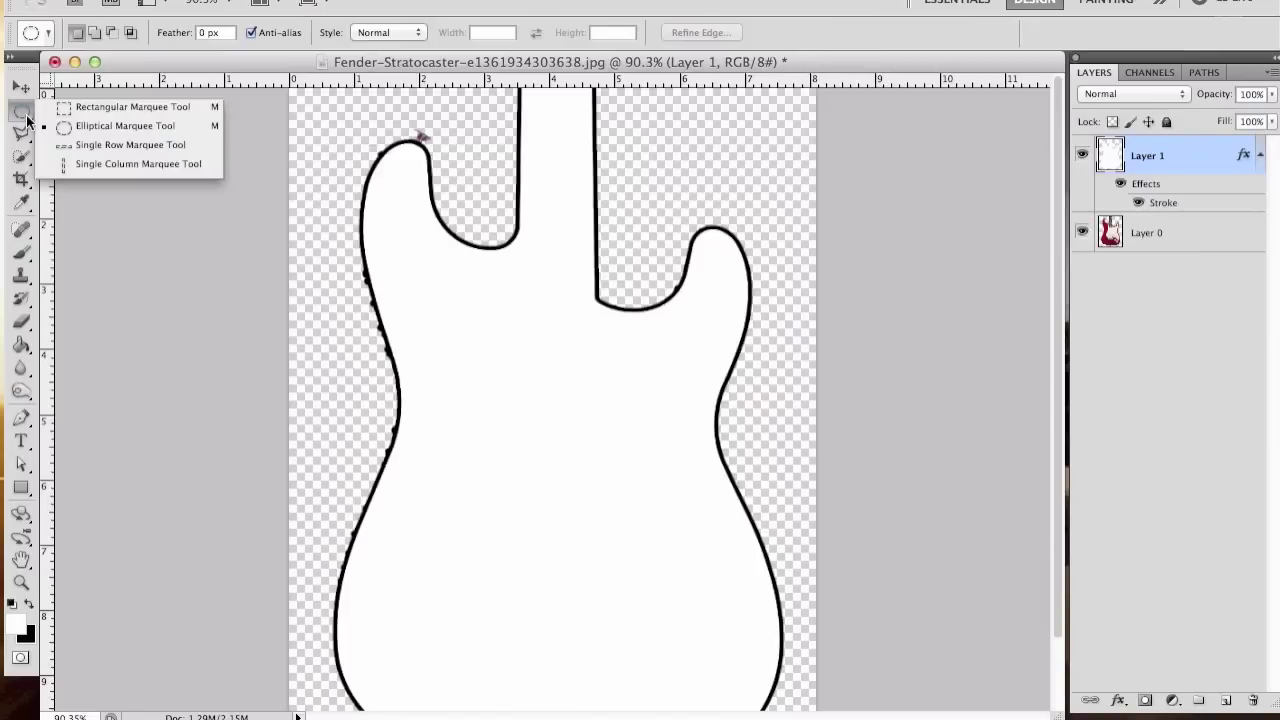
left_click(81, 108)
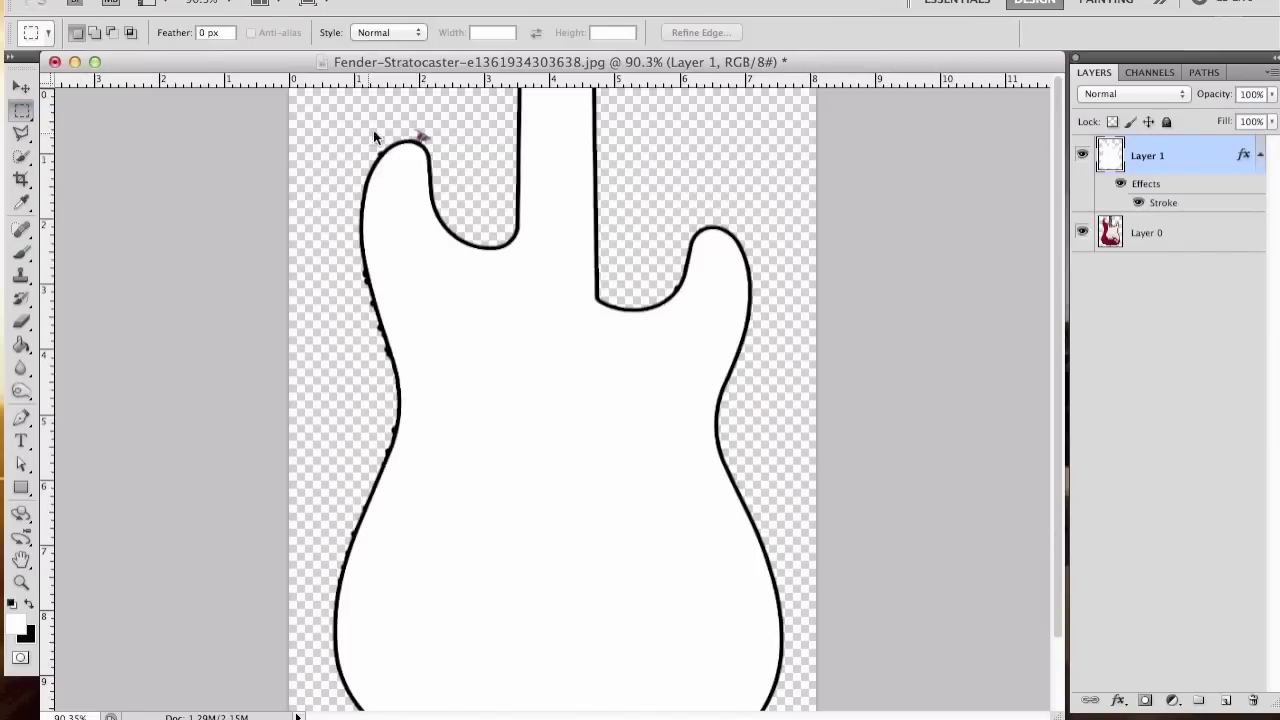
left_click_drag(501, 88, 606, 213)
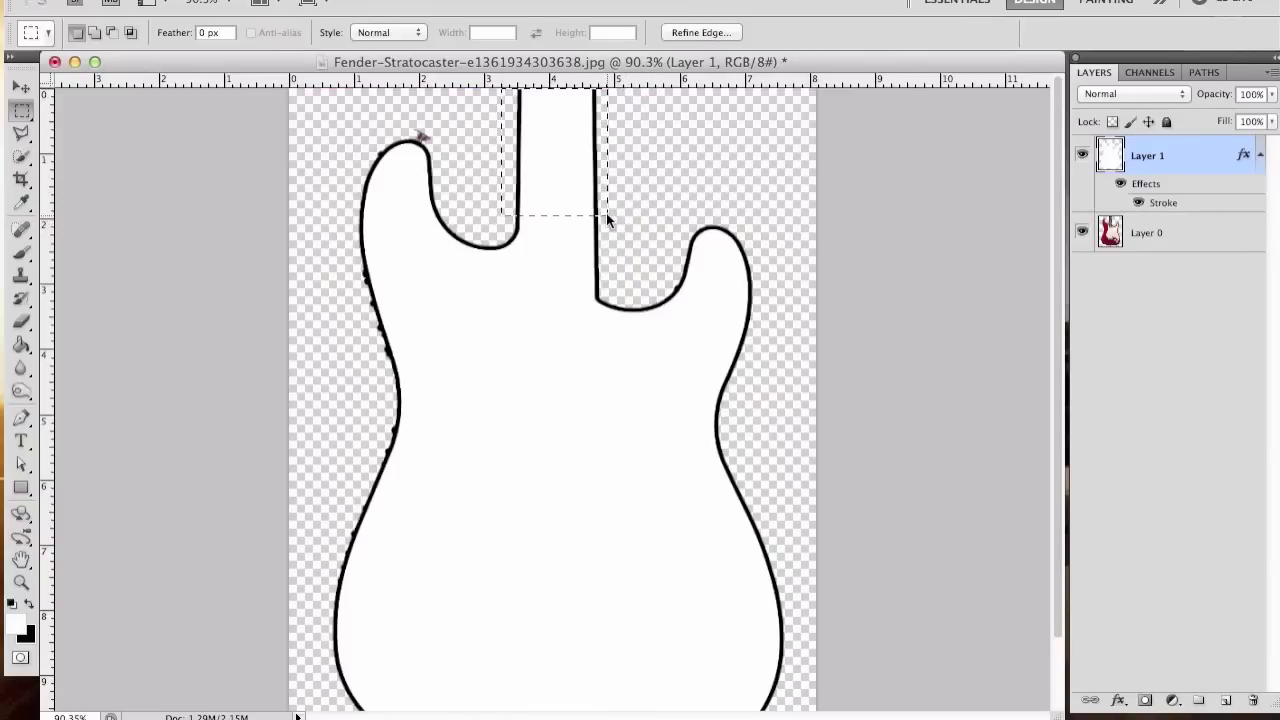
key("BackSpace")
key("super+d")
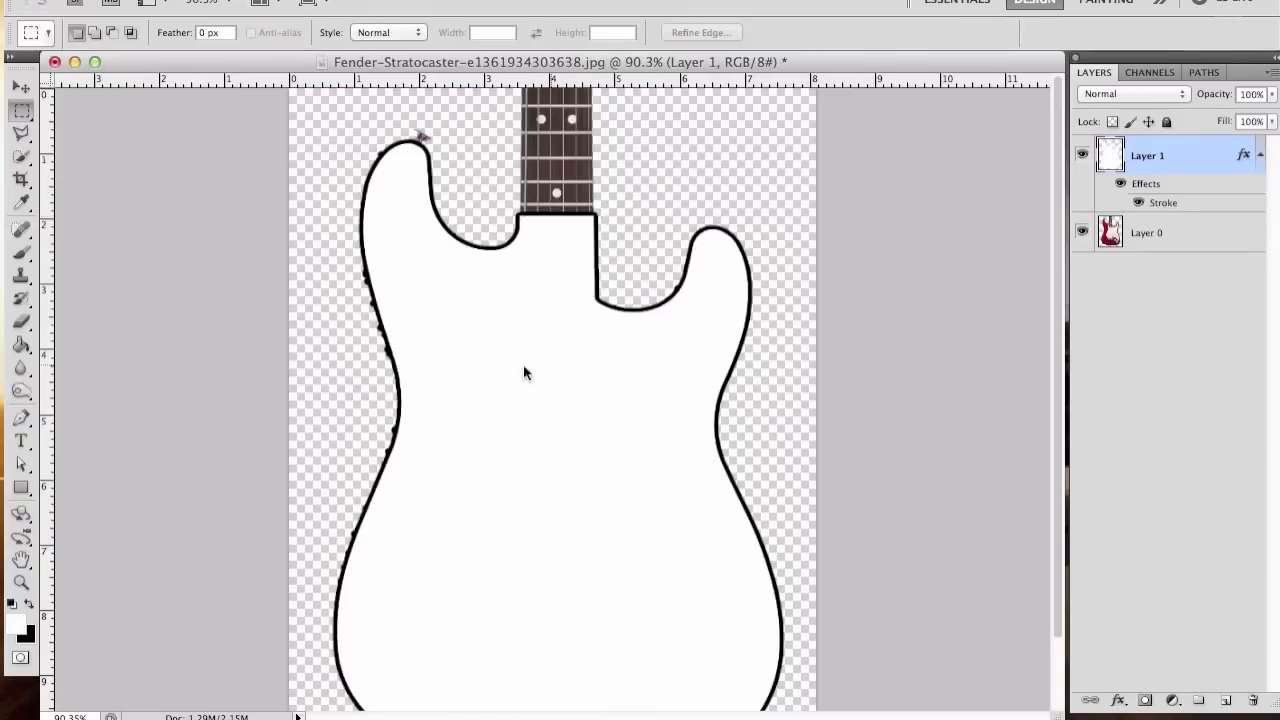
key("super+0")
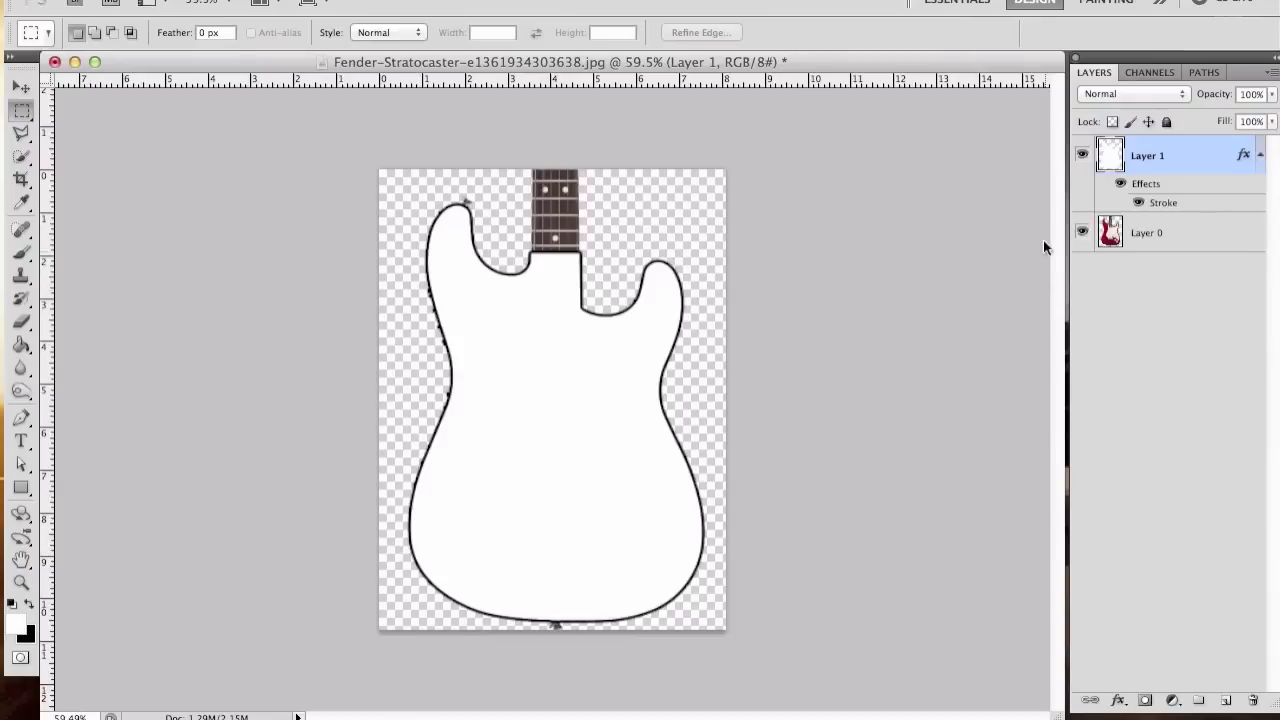
Hide Layer 1 and add a new empty layer directly above Layer 0.
left_click(1083, 155)
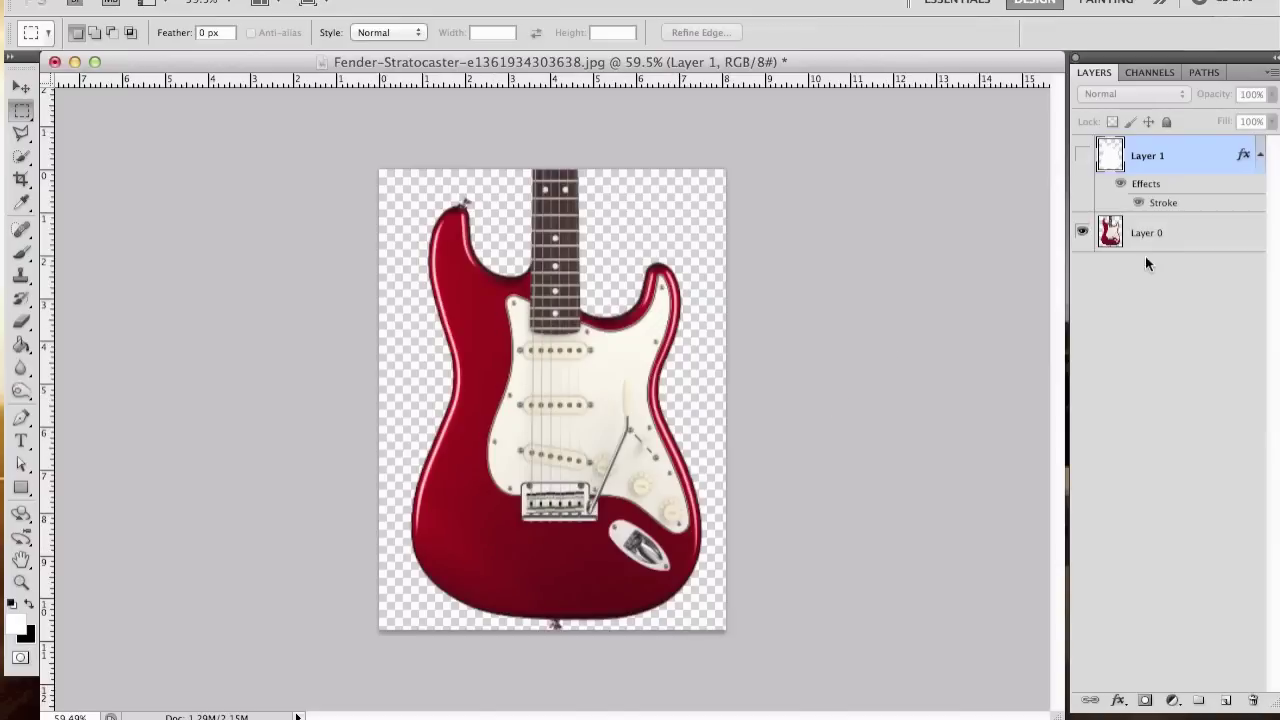
left_click(1166, 238)
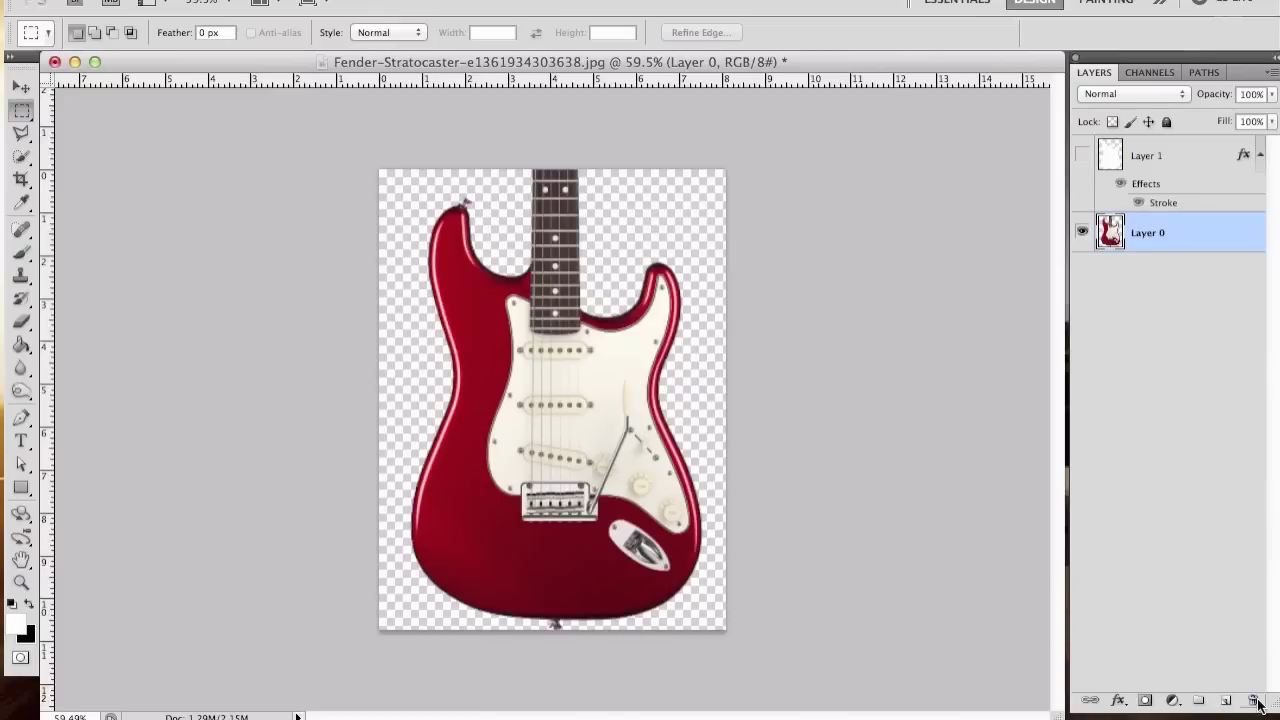
left_click(1225, 702)
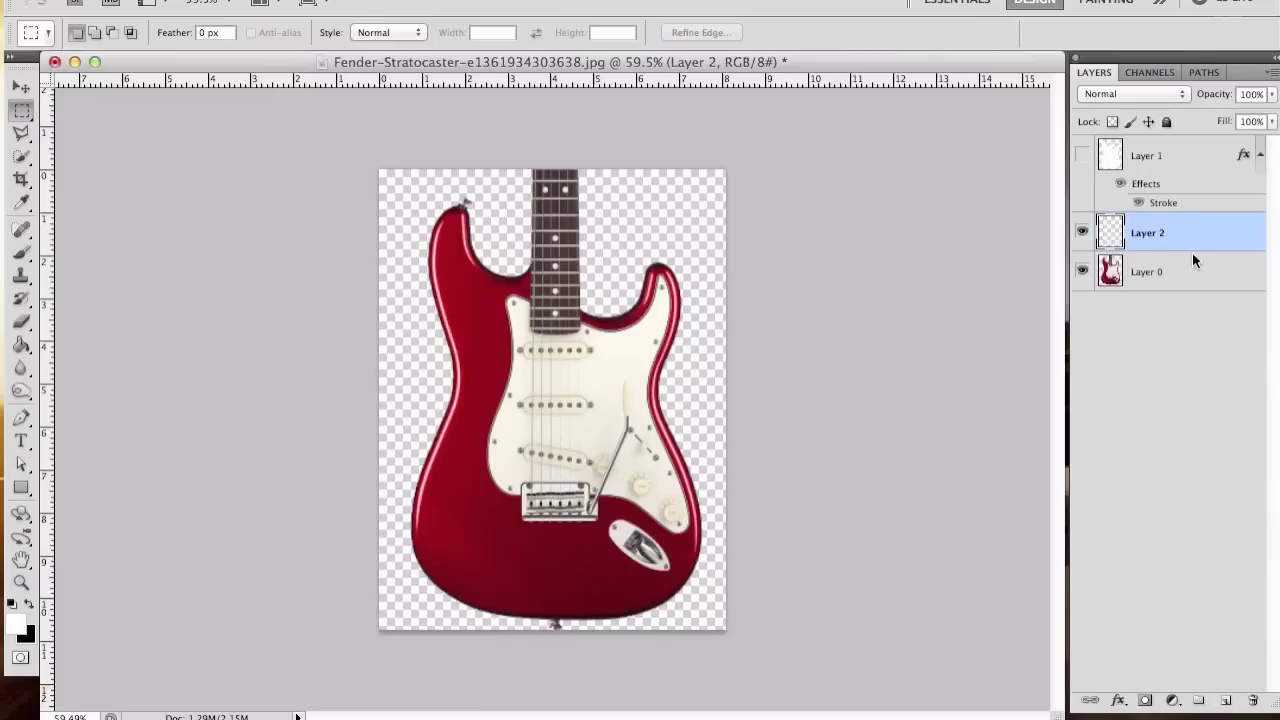
Take the Brush tool and reduce its size to 35 px for painting over the pickups.
scroll(601, 453, "up", 5)
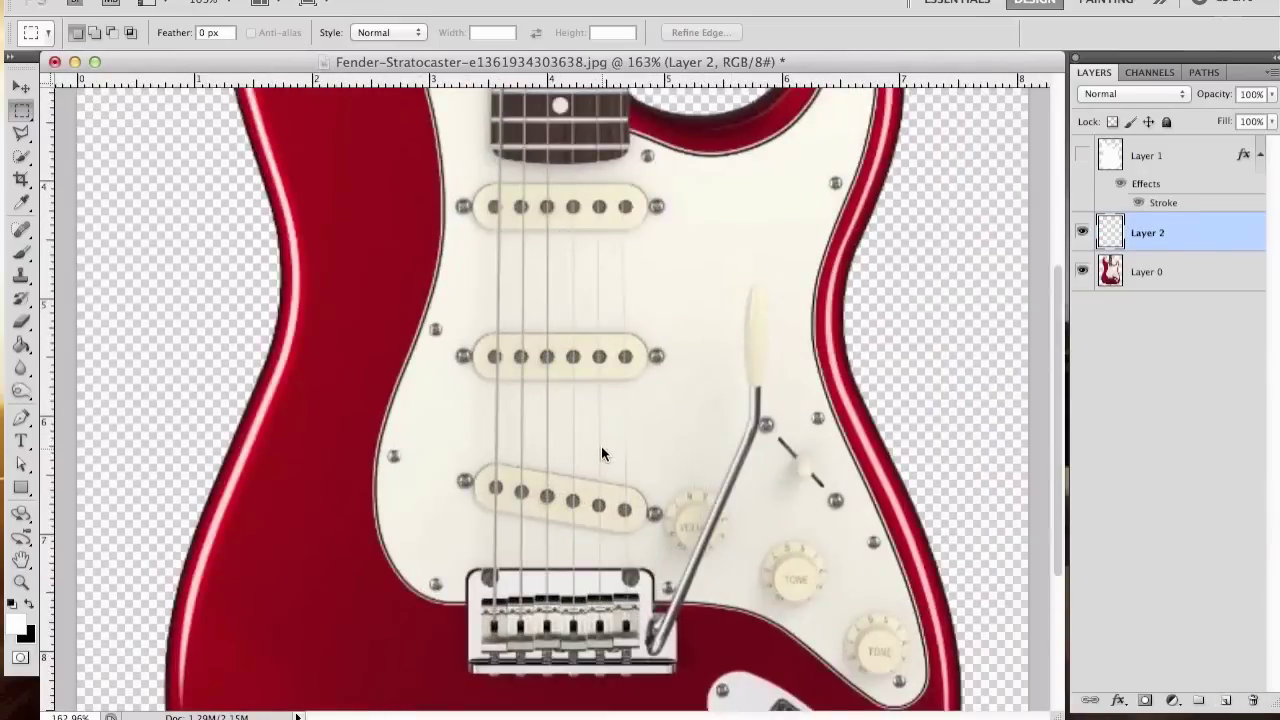
scroll(601, 446, "up", 1)
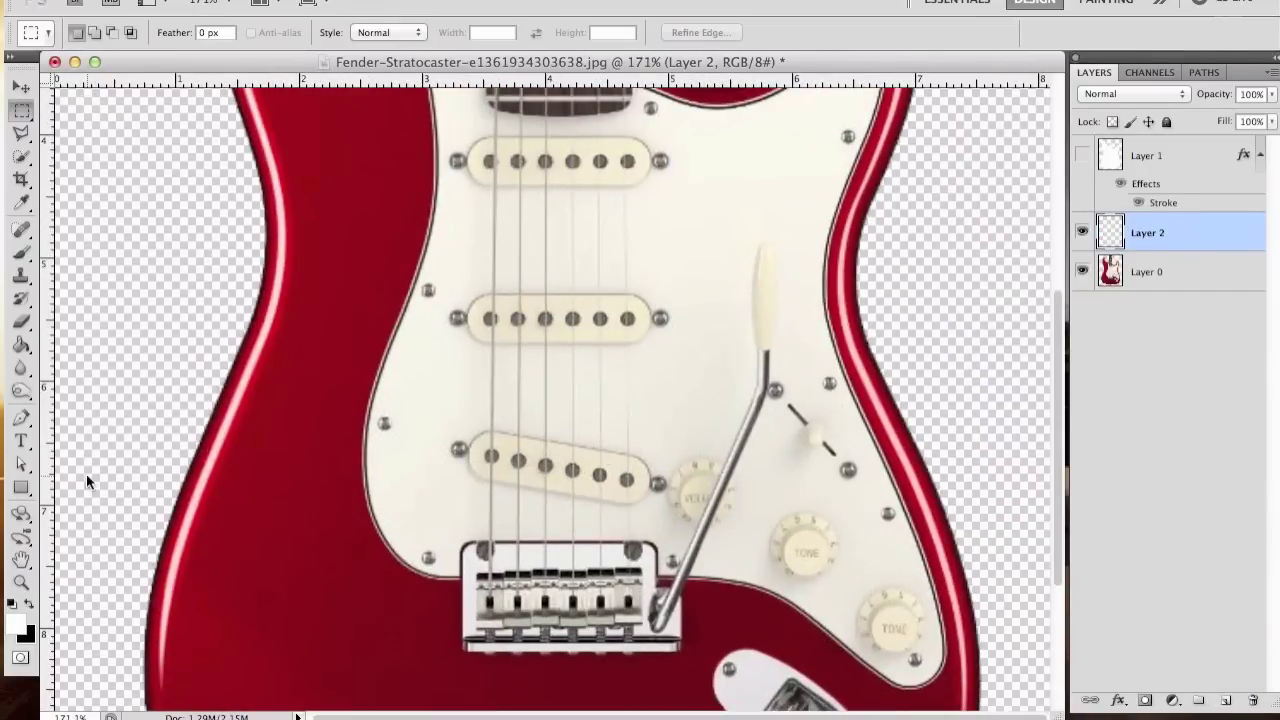
left_click(23, 256)
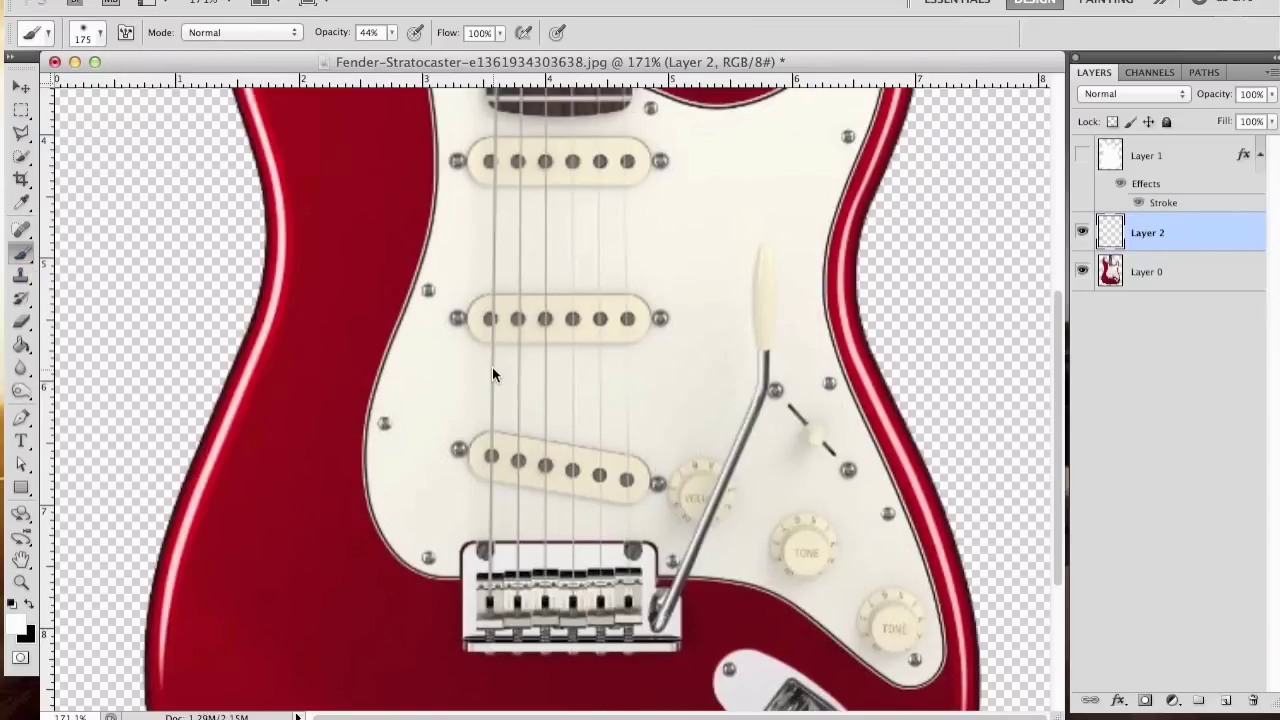
left_click(100, 36)
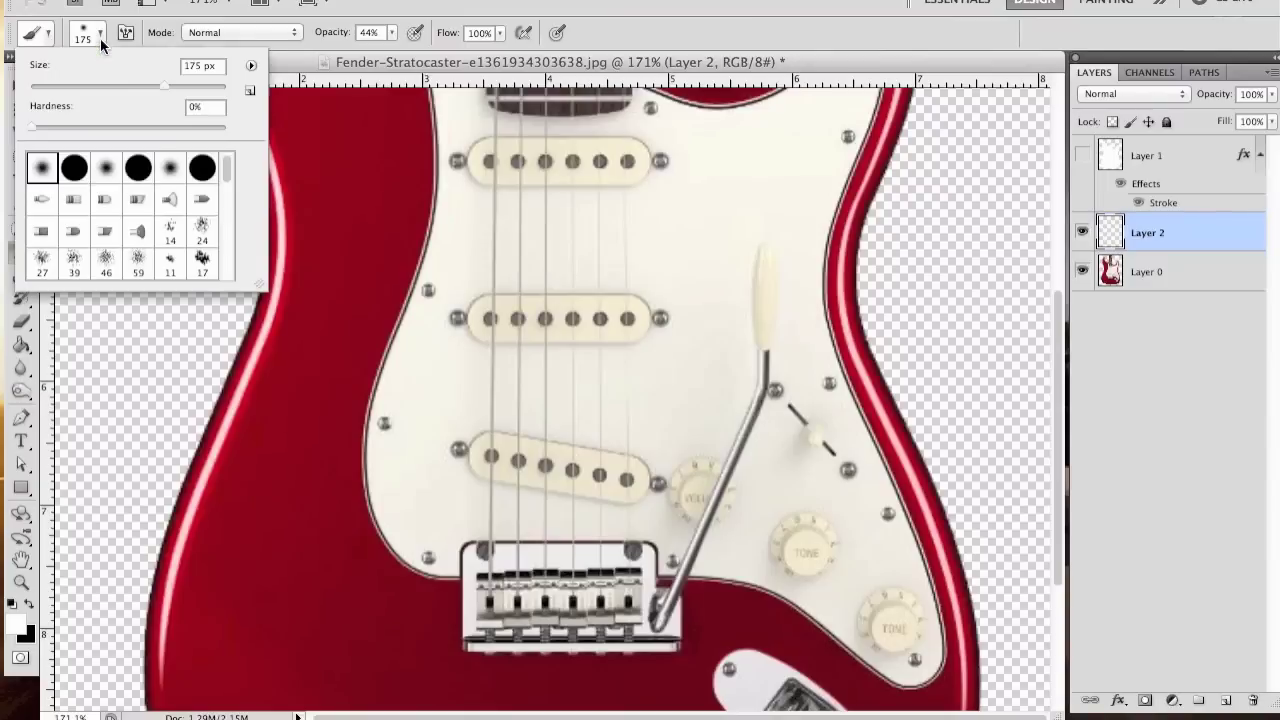
left_click_drag(163, 85, 79, 84)
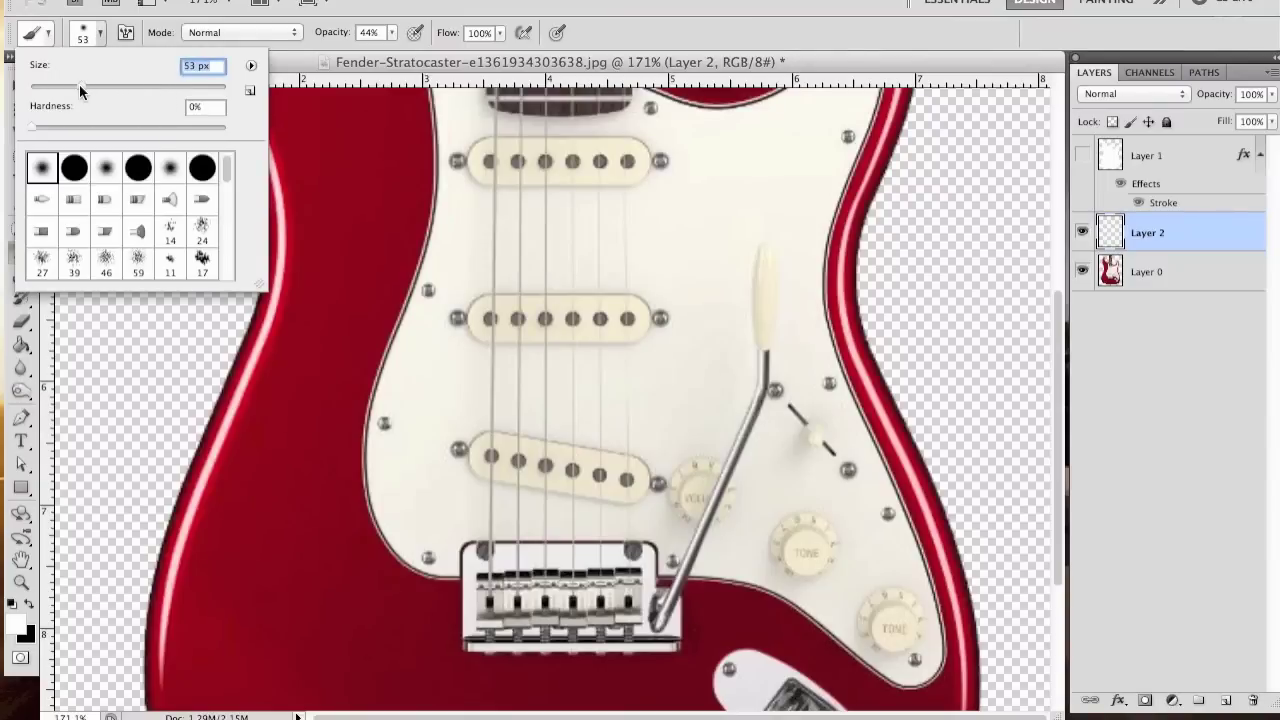
left_click(98, 36)
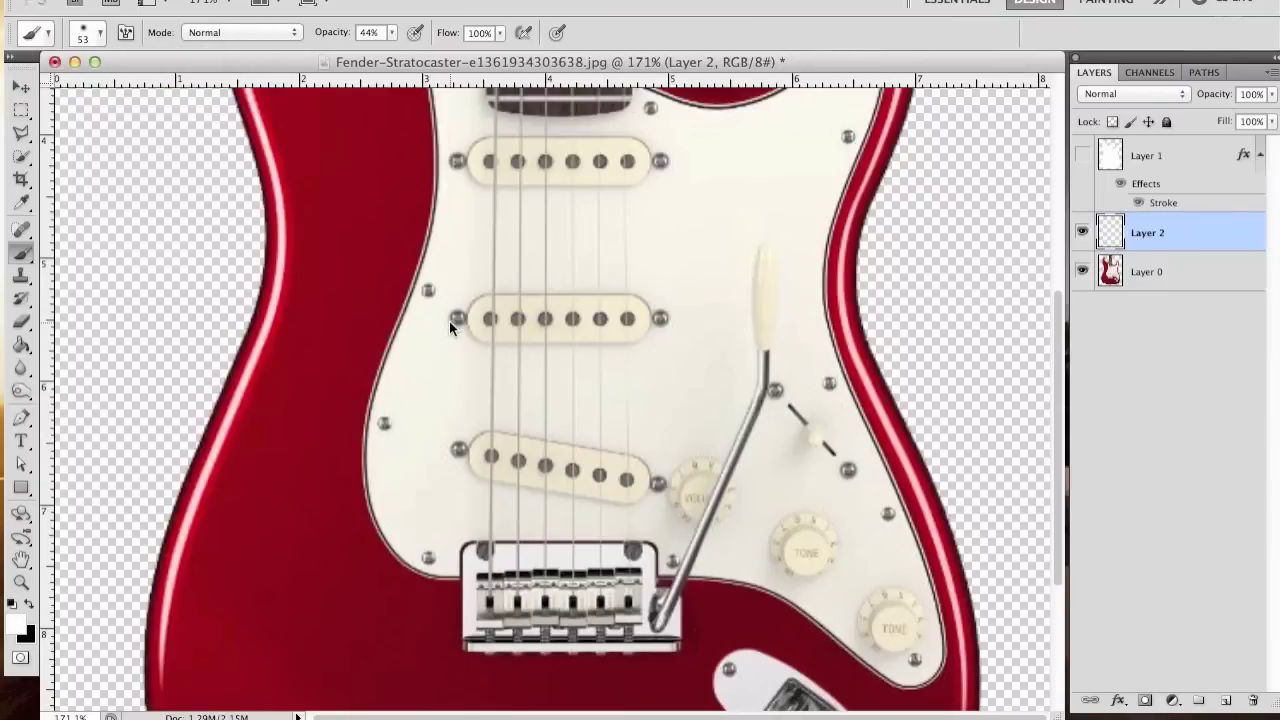
key("bracketleft")
key("bracketleft")
Set the brush opacity to 100% and choose a hard round tip with 100% hardness.
left_click(390, 34)
left_click_drag(398, 60, 471, 51)
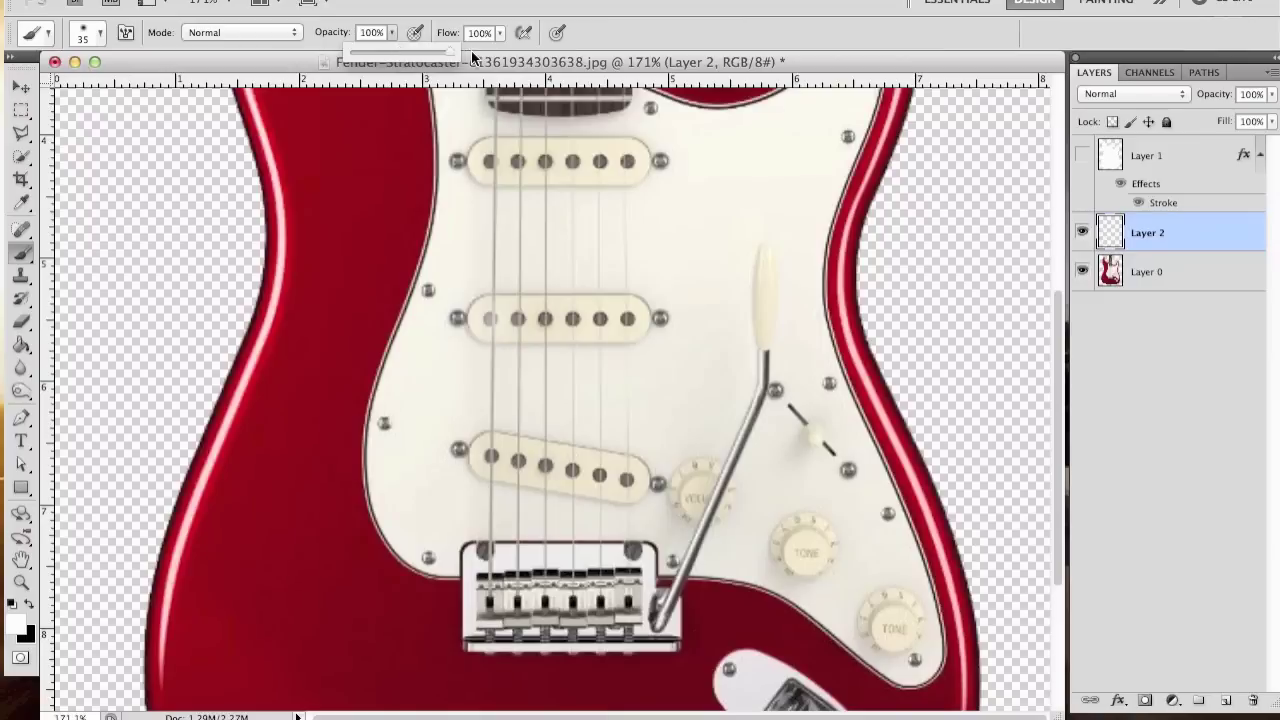
left_click(102, 34)
left_click(75, 170)
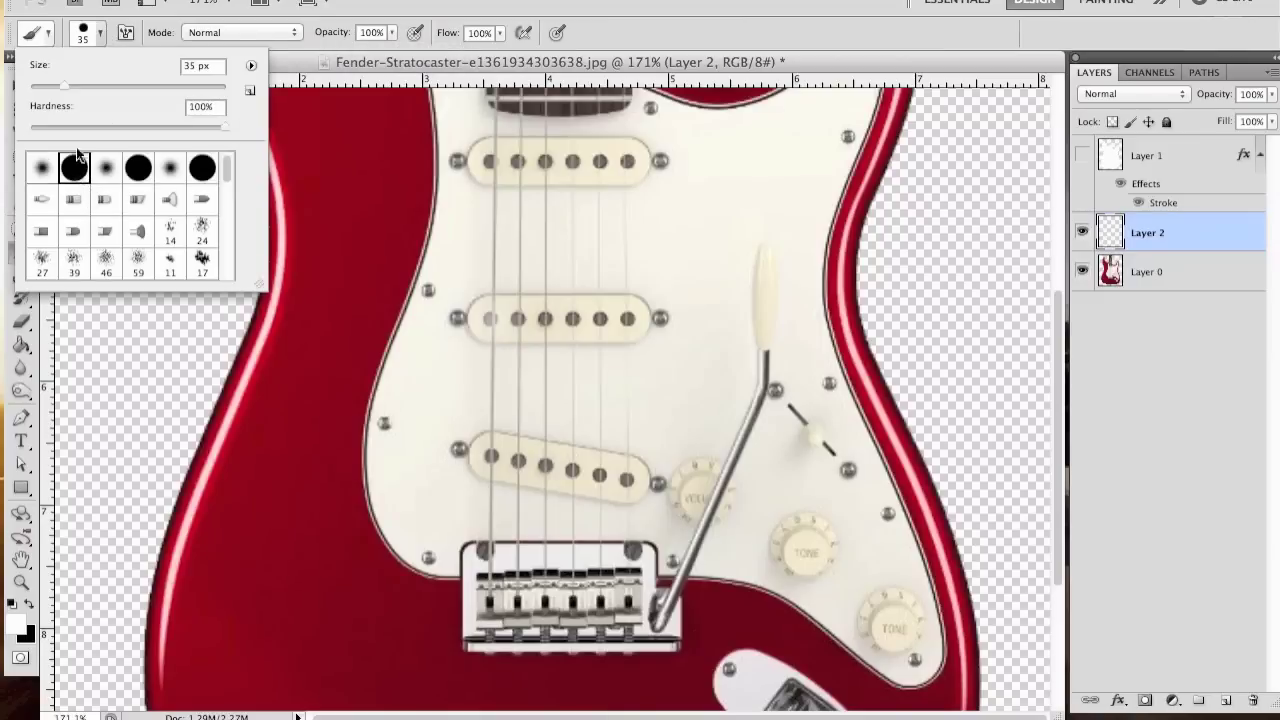
key("Return")
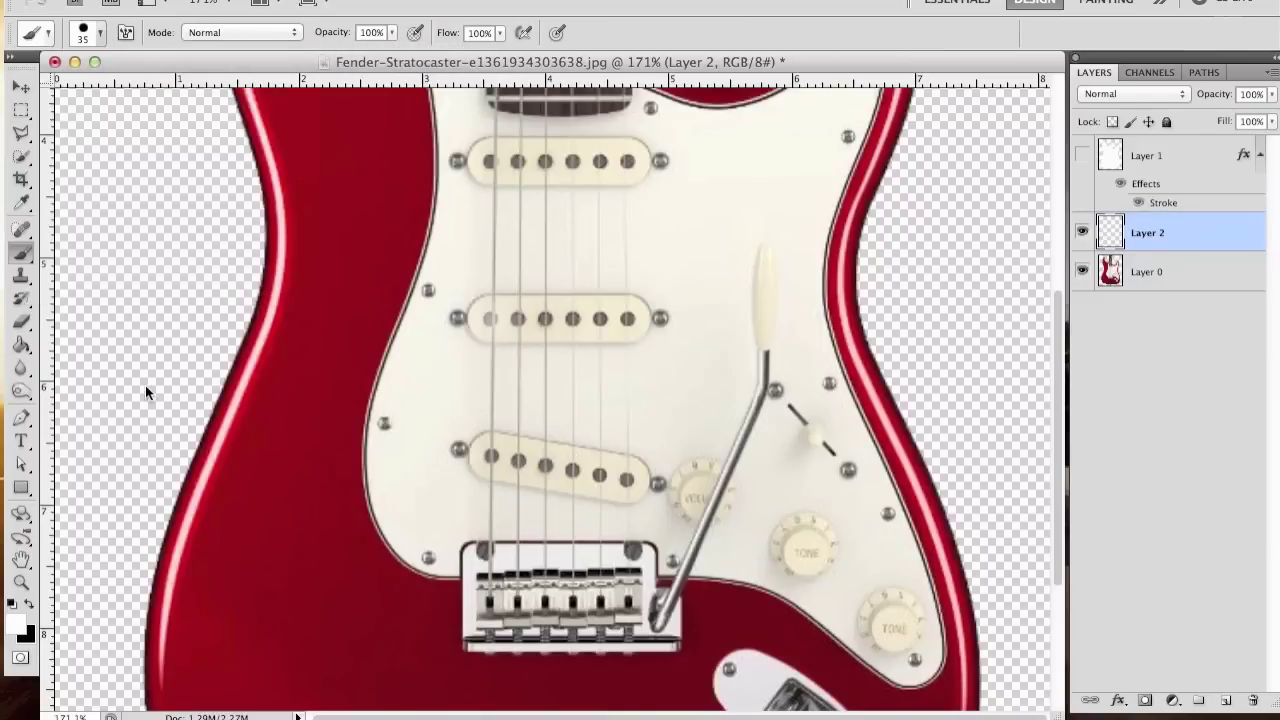
Paint white bars over the three pickups on Layer 2 with a 30 px brush, using straight strokes.
key("bracketleft")
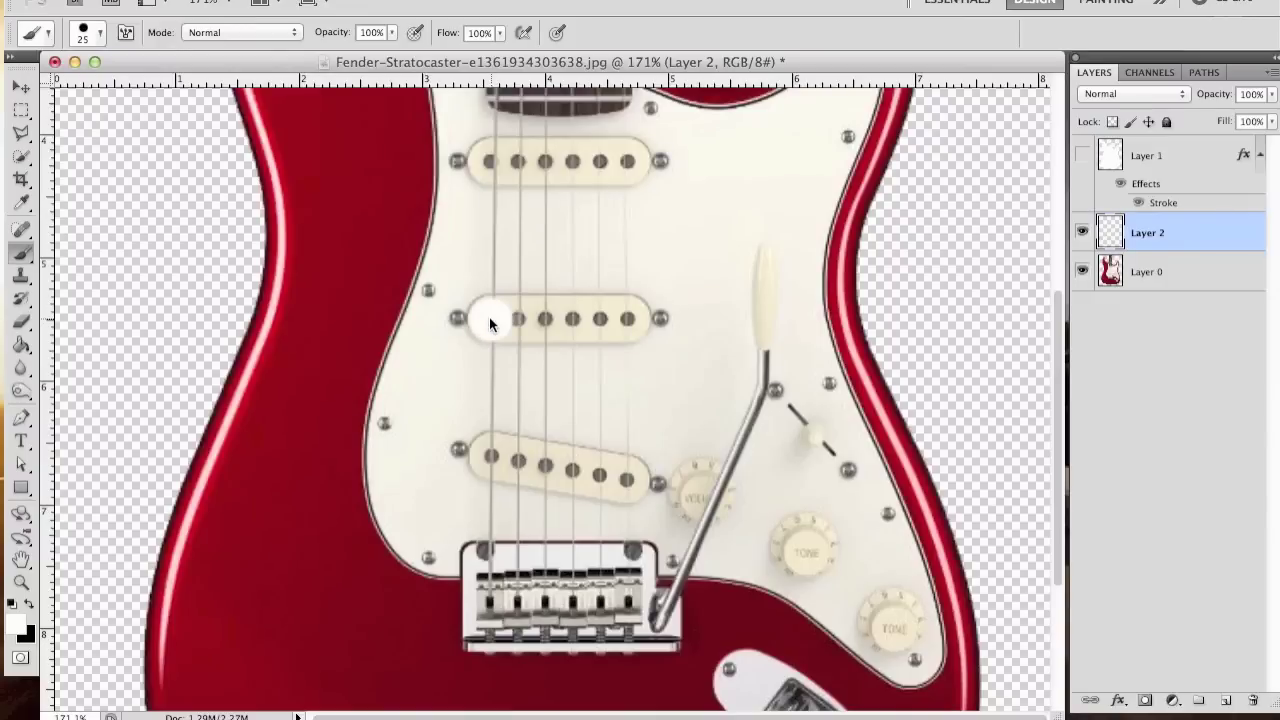
key("bracketright")
left_click(491, 320)
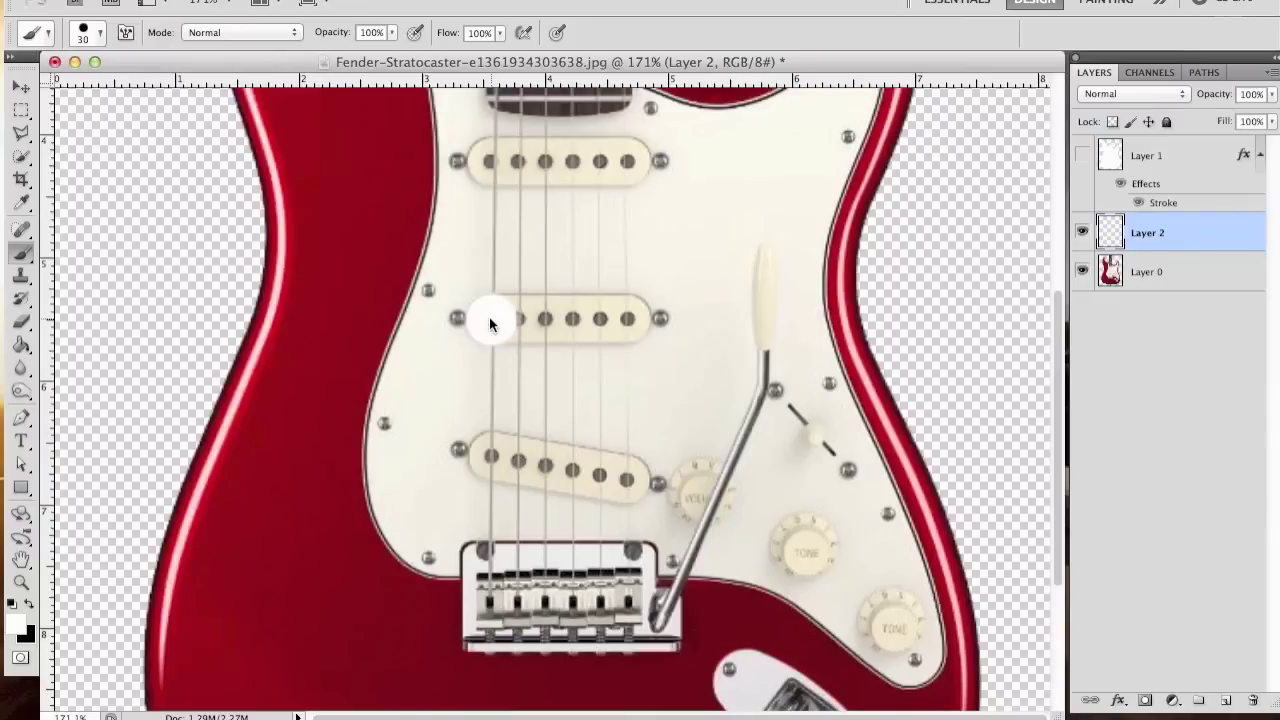
left_click(623, 317, "shift")
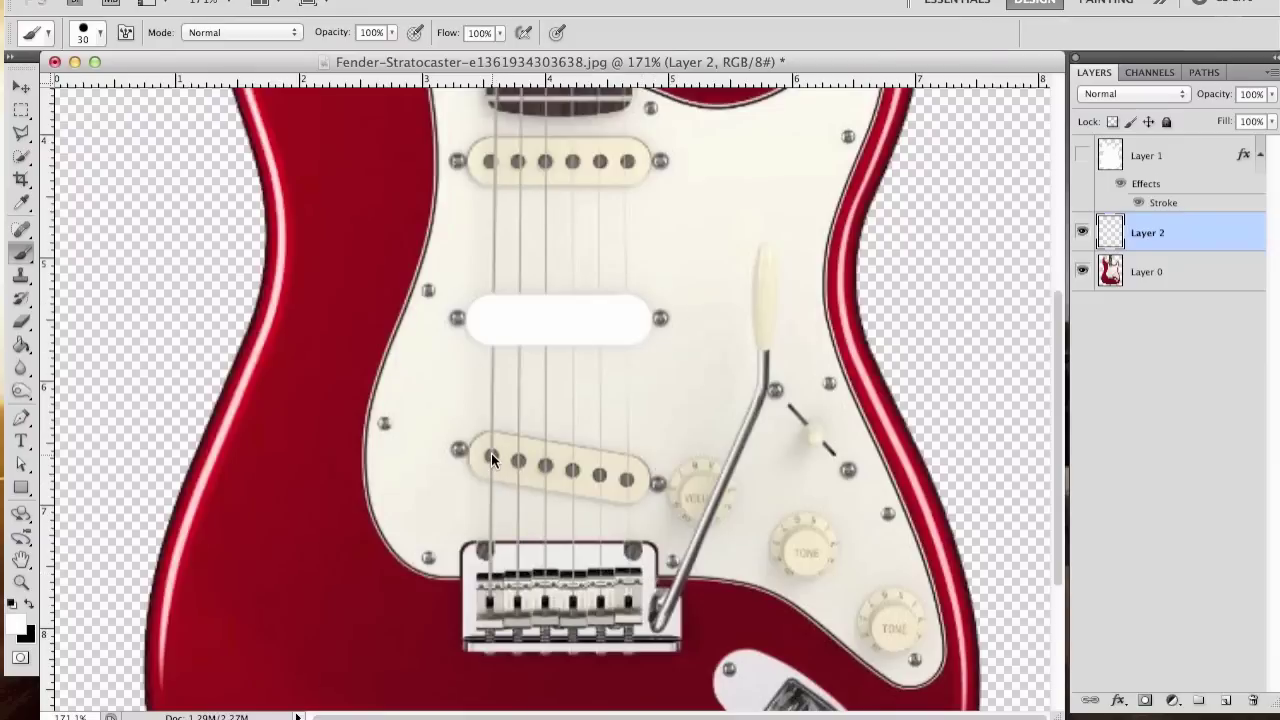
left_click(623, 479, "shift")
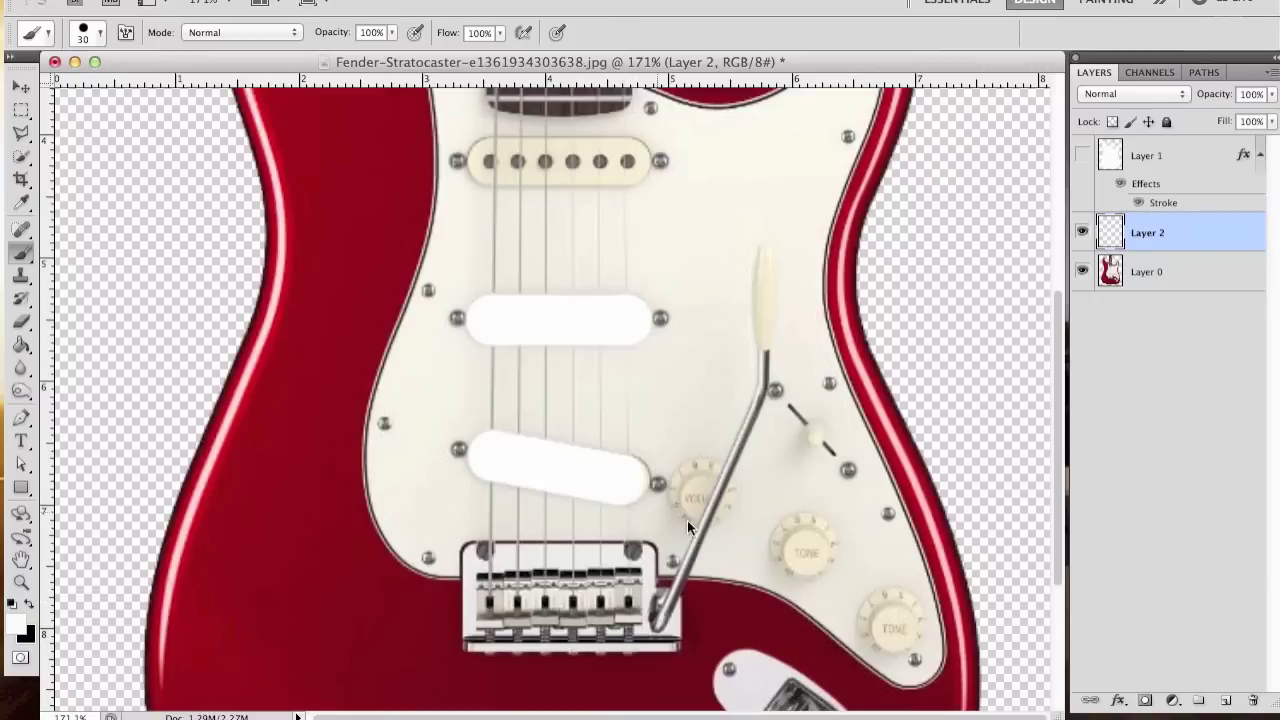
left_click(491, 160)
left_click(624, 158, "shift")
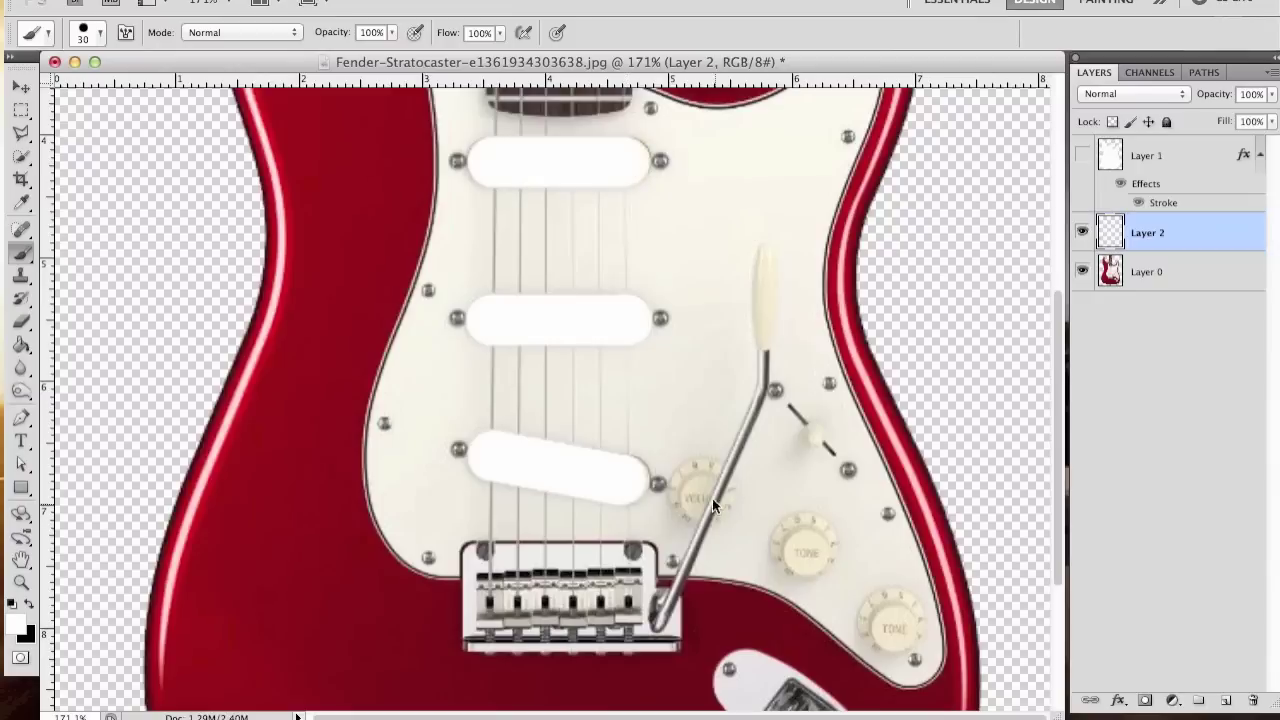
Cover the volume knob and both tone knobs with single white dabs of a 40 px brush.
key("bracketright")
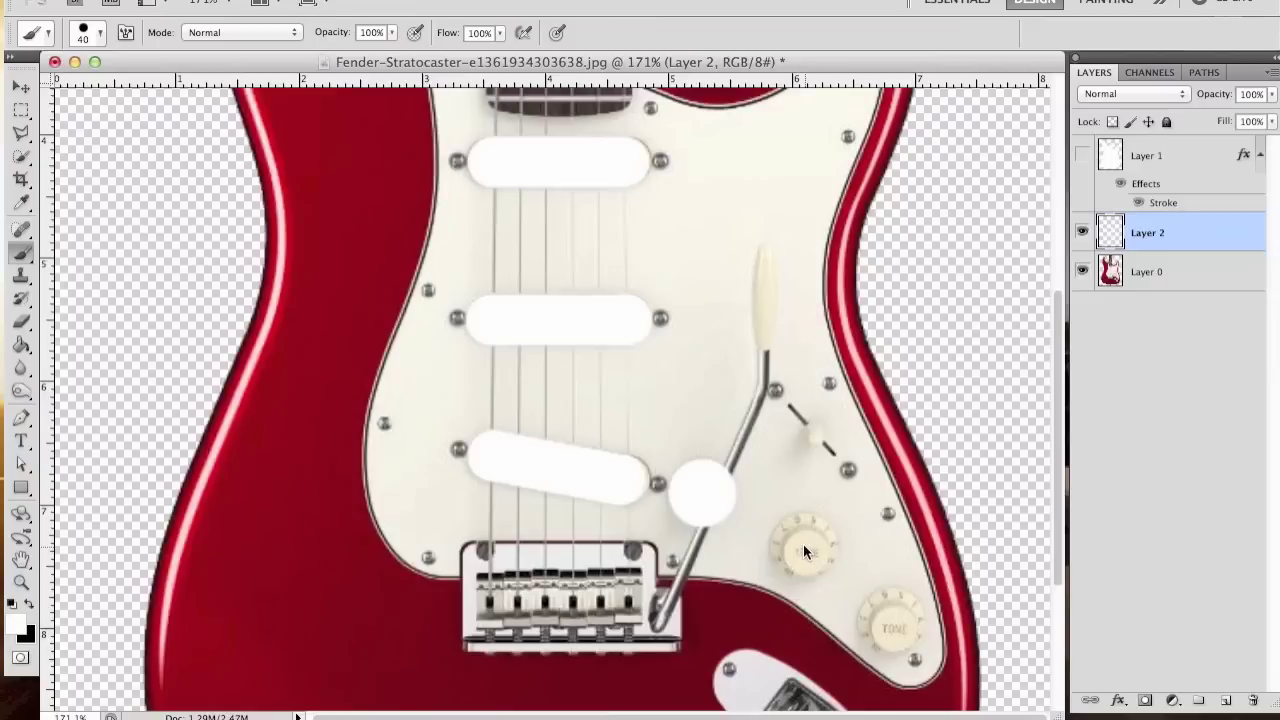
left_click(893, 627)
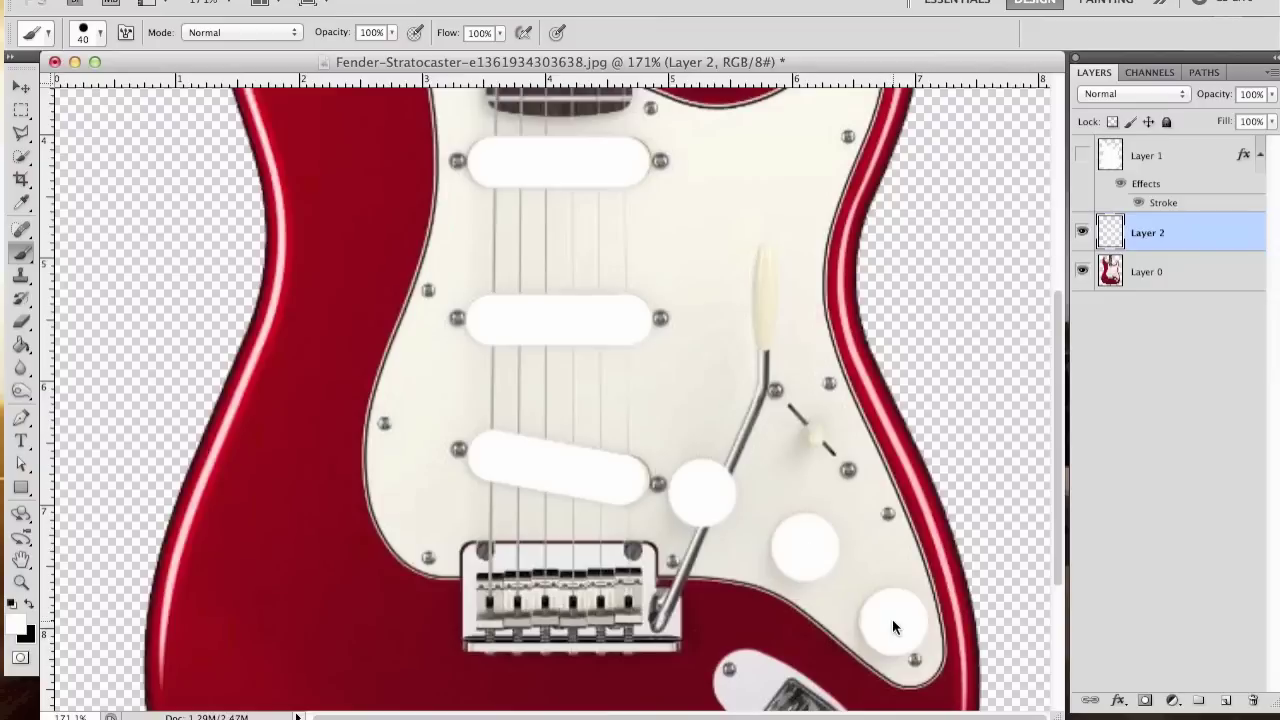
Move Layer 2 above Layer 1 in the layer stack and make Layer 1 visible.
scroll(765, 490, "down", 2)
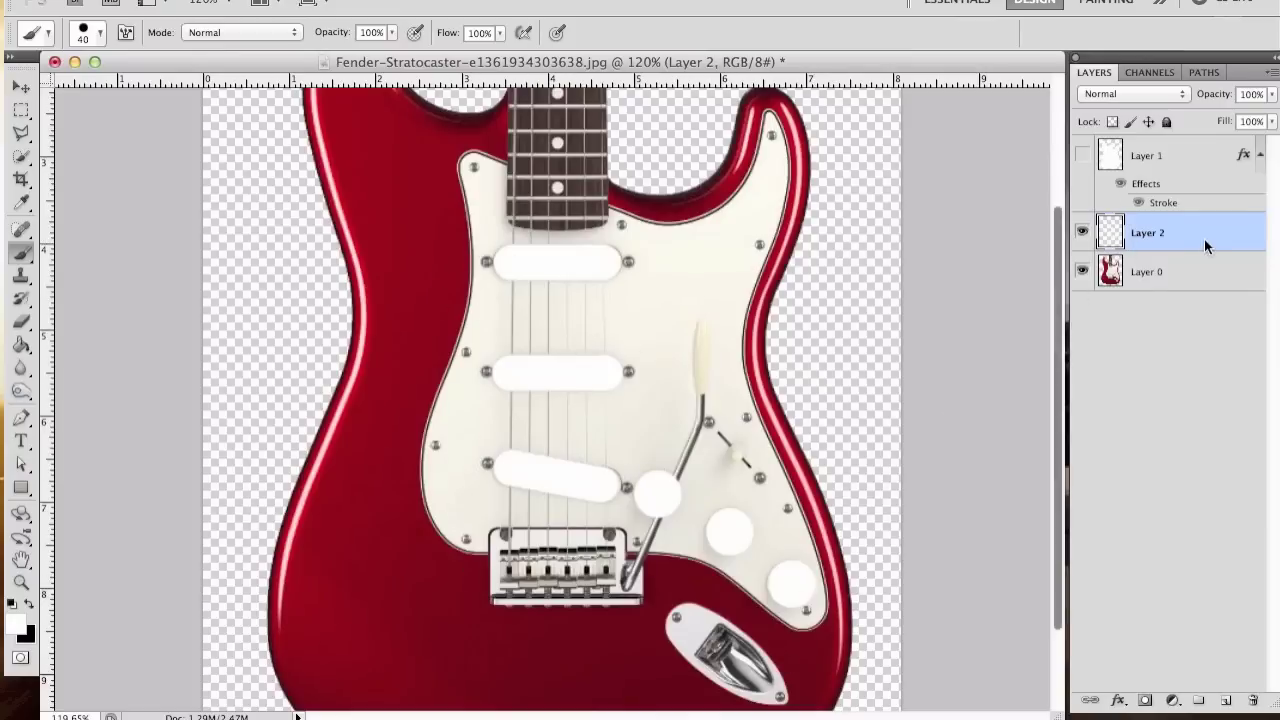
left_click_drag(1180, 236, 1185, 148)
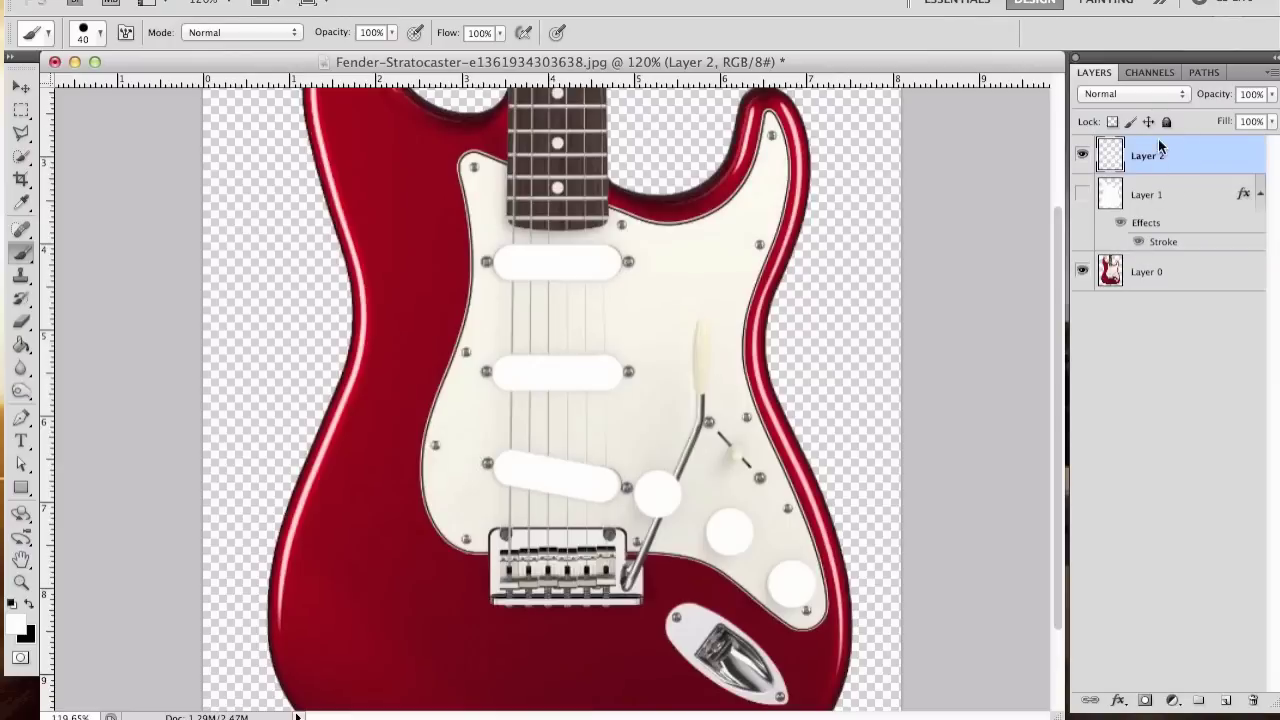
left_click(1082, 194)
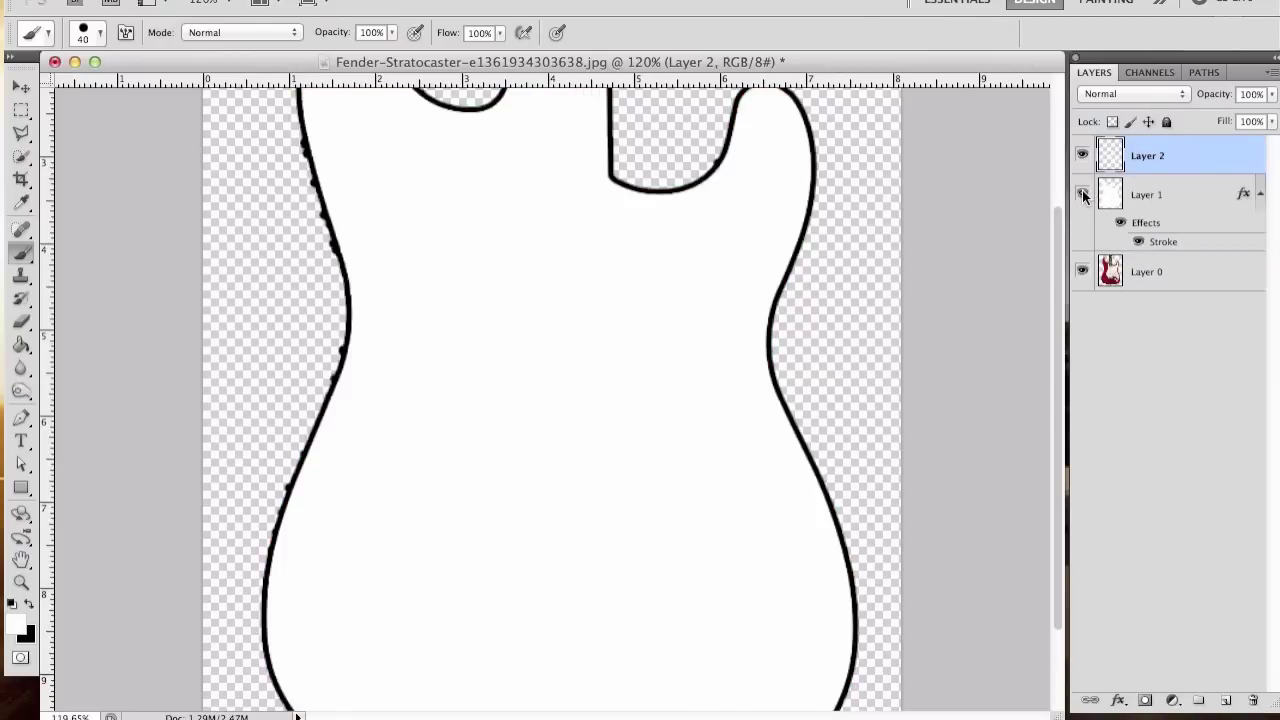
Add a 2 px black Stroke effect to Layer 2 to outline the pickup and knob shapes.
double_click(1160, 157)
double_click(1188, 158)
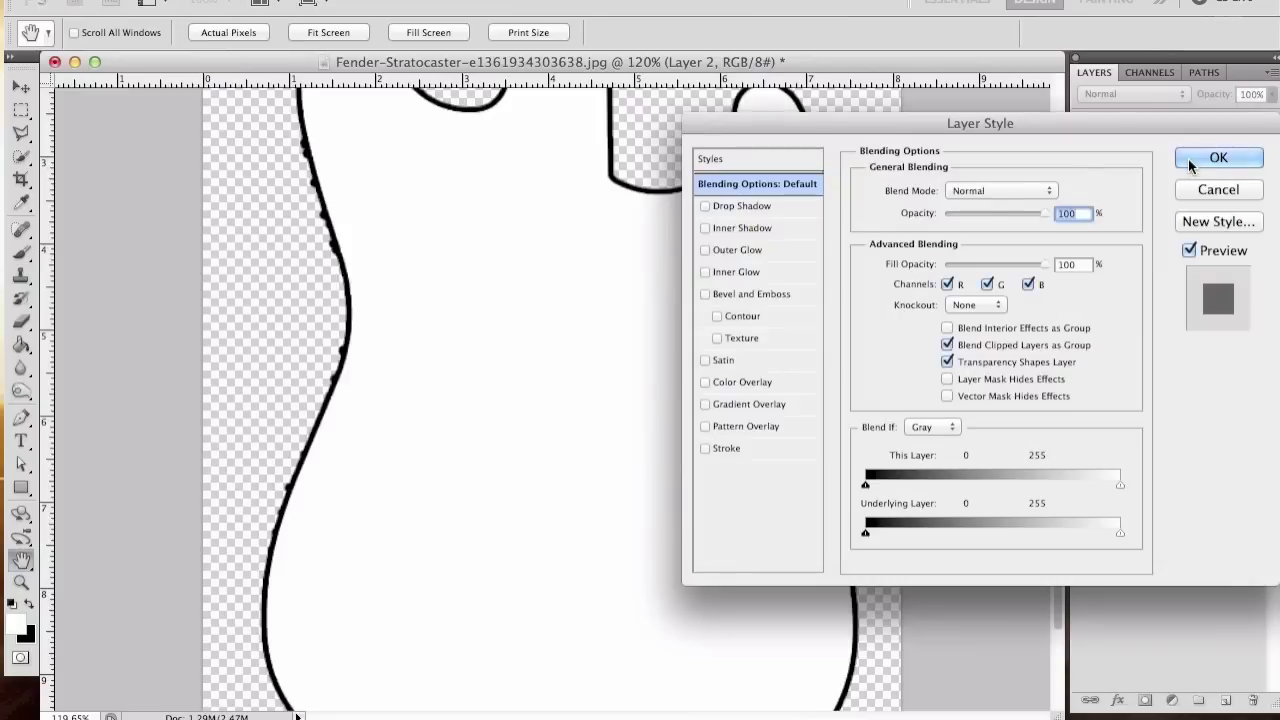
left_click_drag(902, 119, 756, 232)
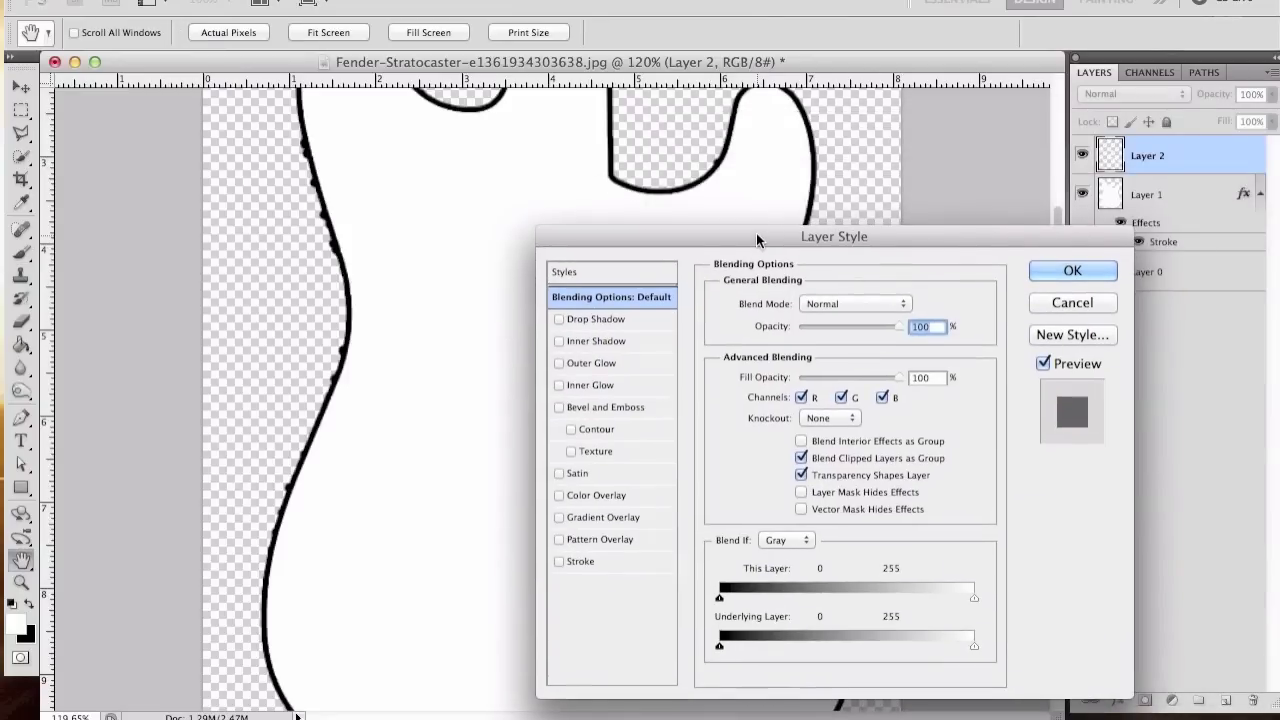
left_click(558, 561)
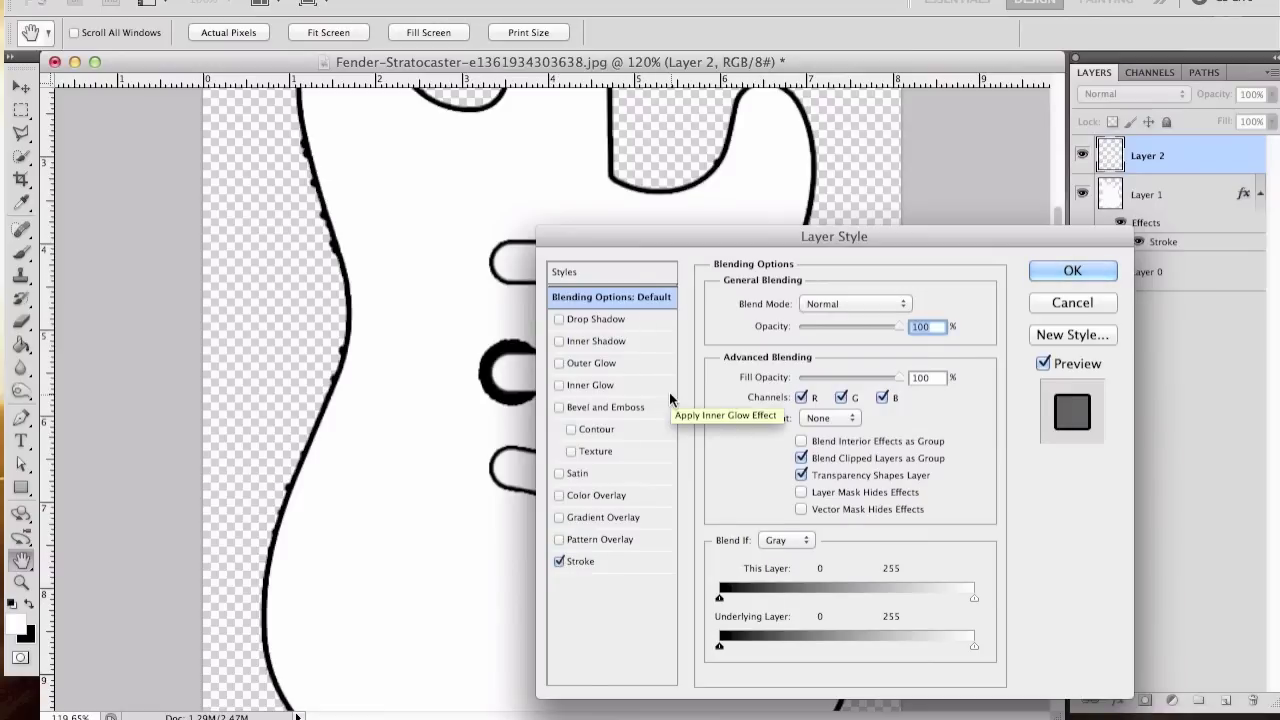
left_click(621, 563)
double_click(900, 300)
type("2")
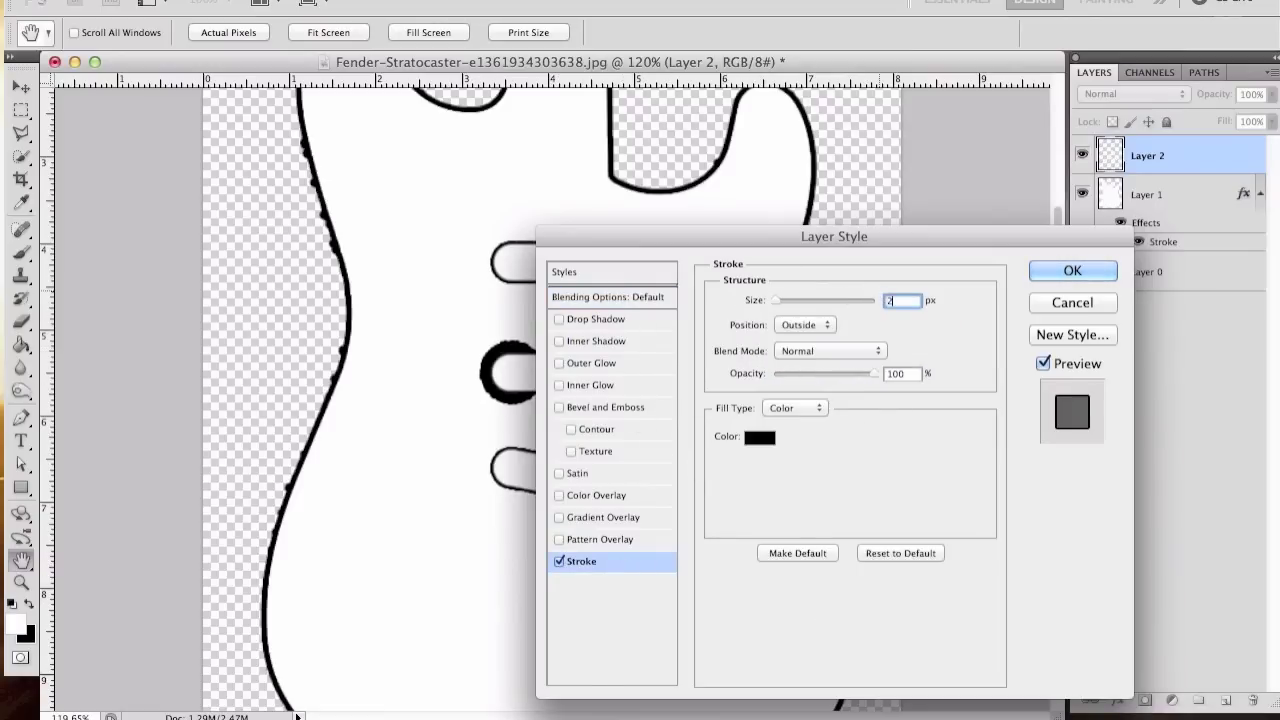
left_click(1046, 267)
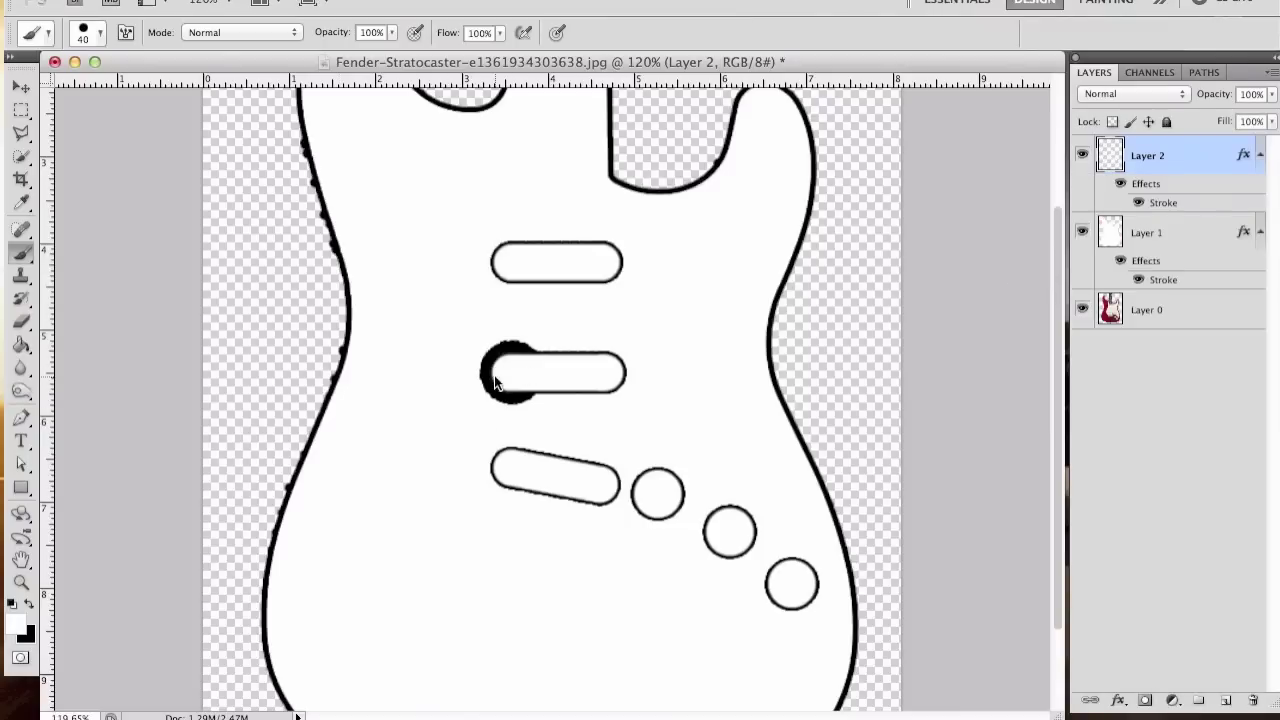
Delete the flawed middle pickup shape from Layer 2 using a rectangular marquee selection around it.
scroll(494, 374, "up", 5)
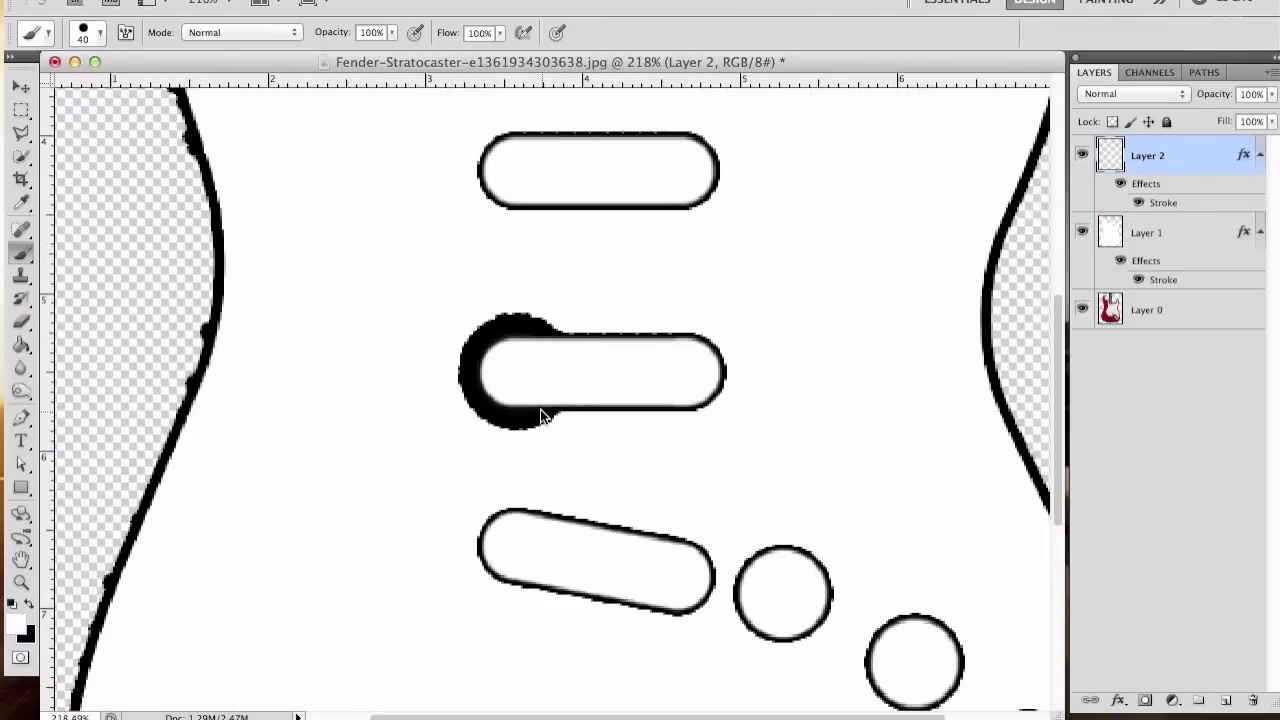
key("e")
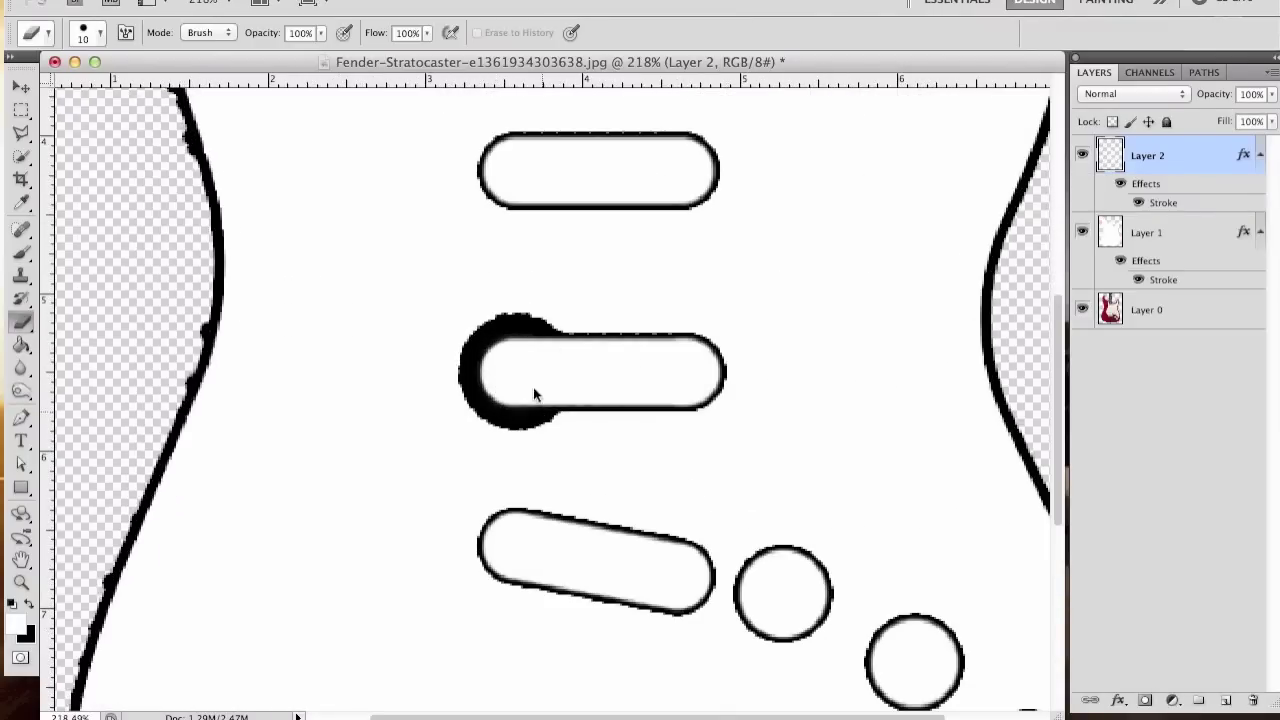
key("m")
mouse_move(423, 298)
left_mouse_down()
mouse_move(537, 475)
mouse_move(753, 451)
left_mouse_up()
key("Delete")
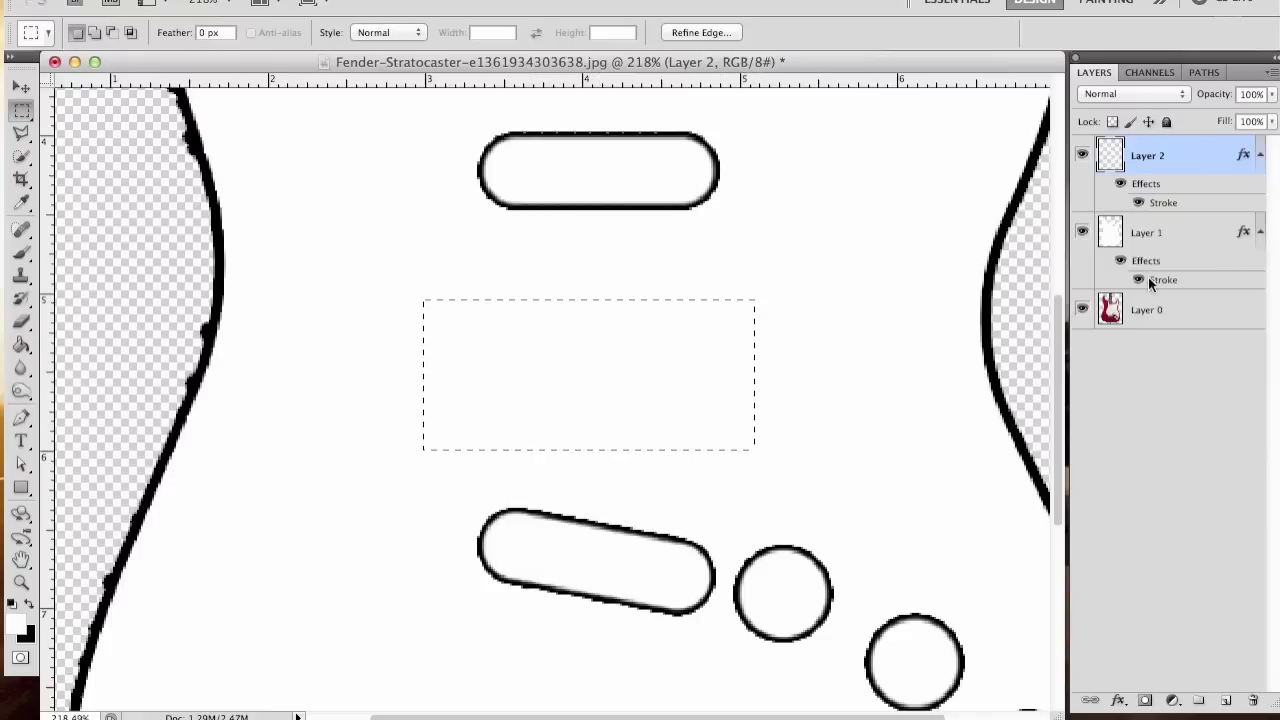
Hide Layer 1, repaint the middle pickup on Layer 2 with a straight 30 px white brush stroke, and show Layer 1 again.
left_click(1082, 232)
left_click(1148, 312)
left_click(1167, 150)
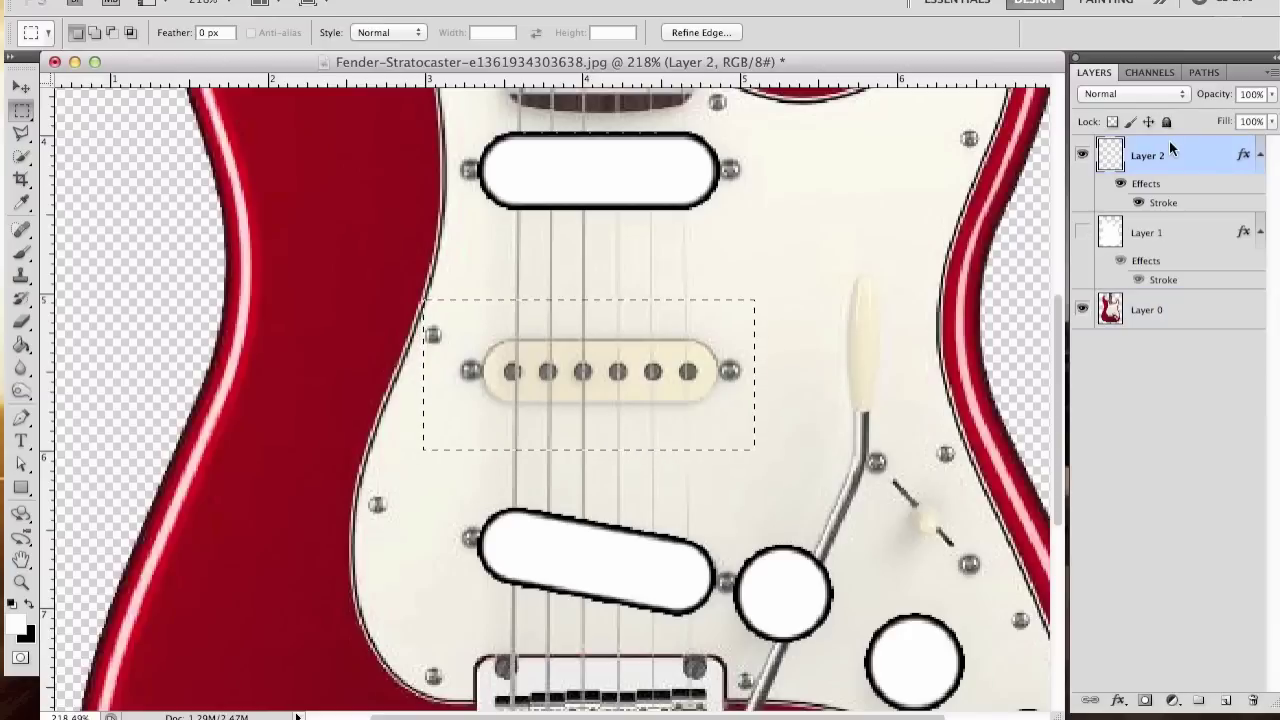
key("b")
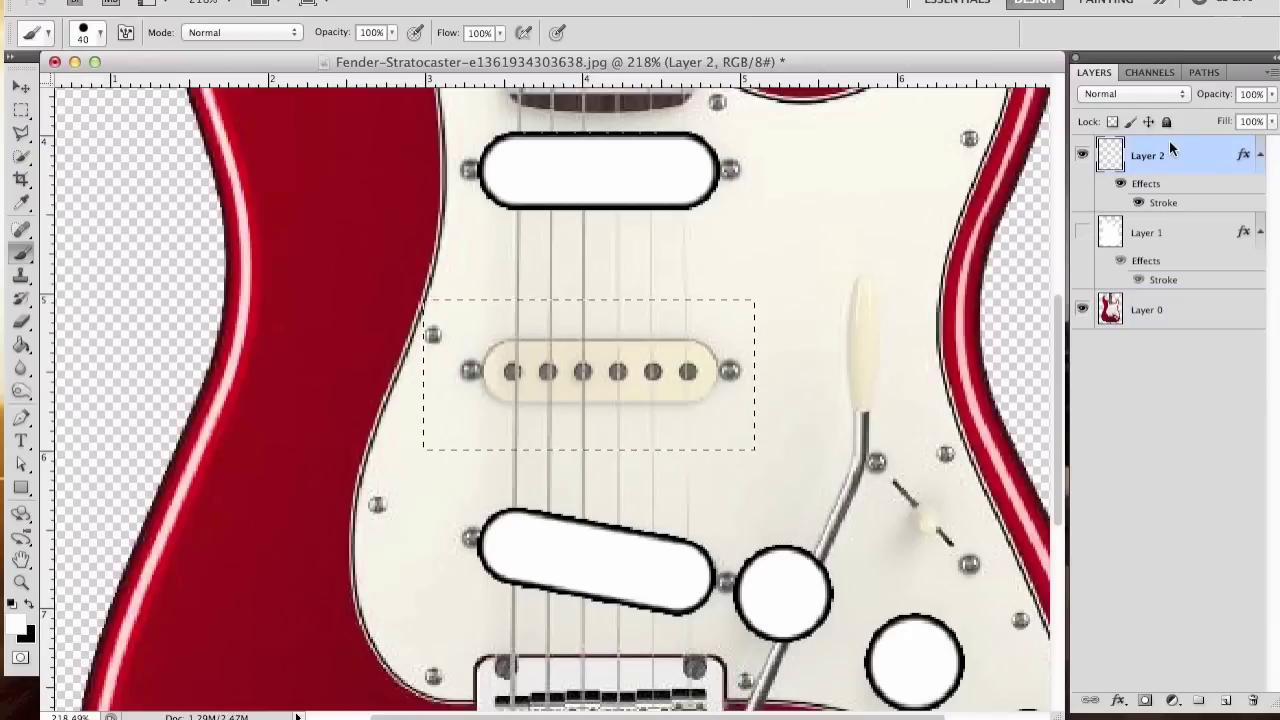
key("bracketleft")
left_click(518, 372)
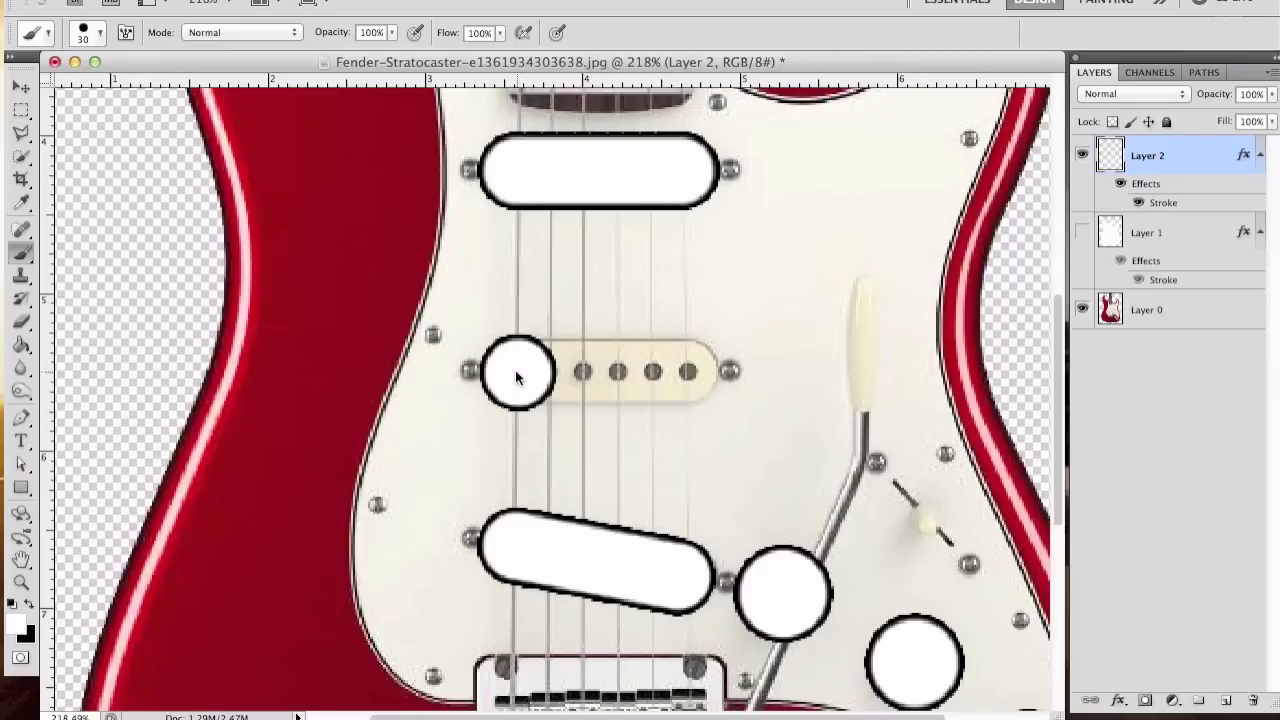
left_click(685, 374, "shift")
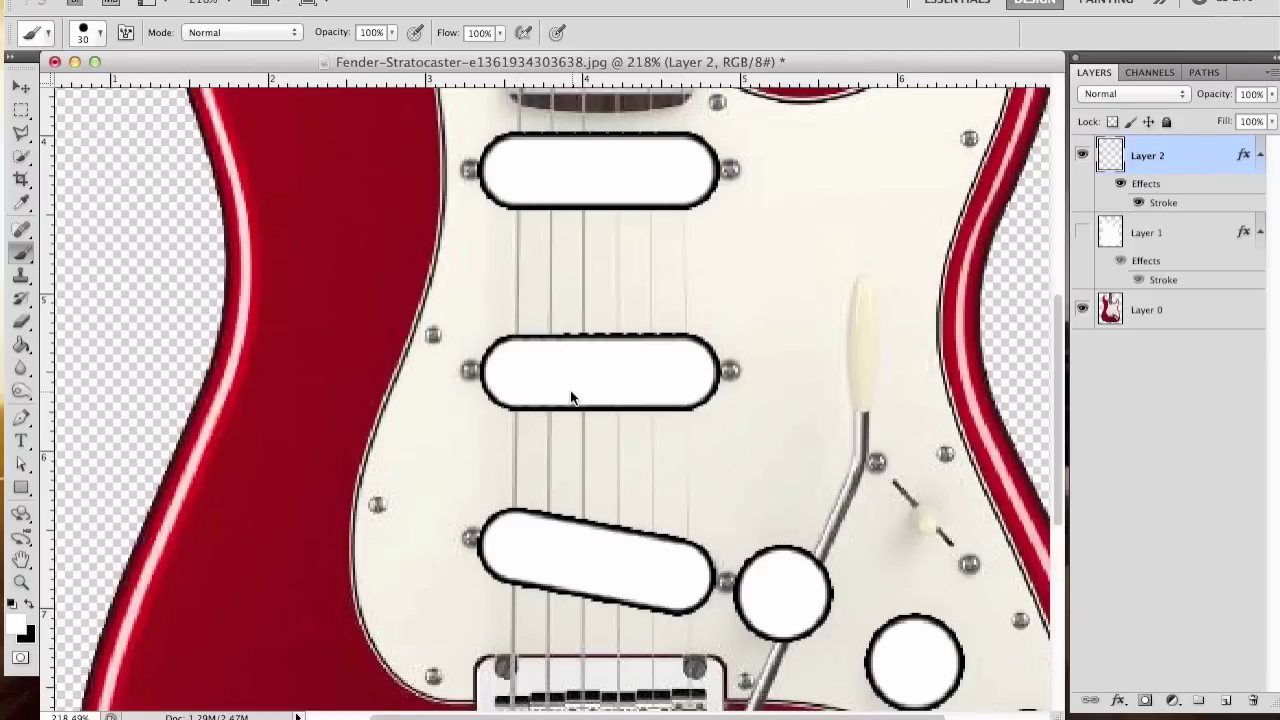
key("ctrl+0")
left_click(1081, 234)
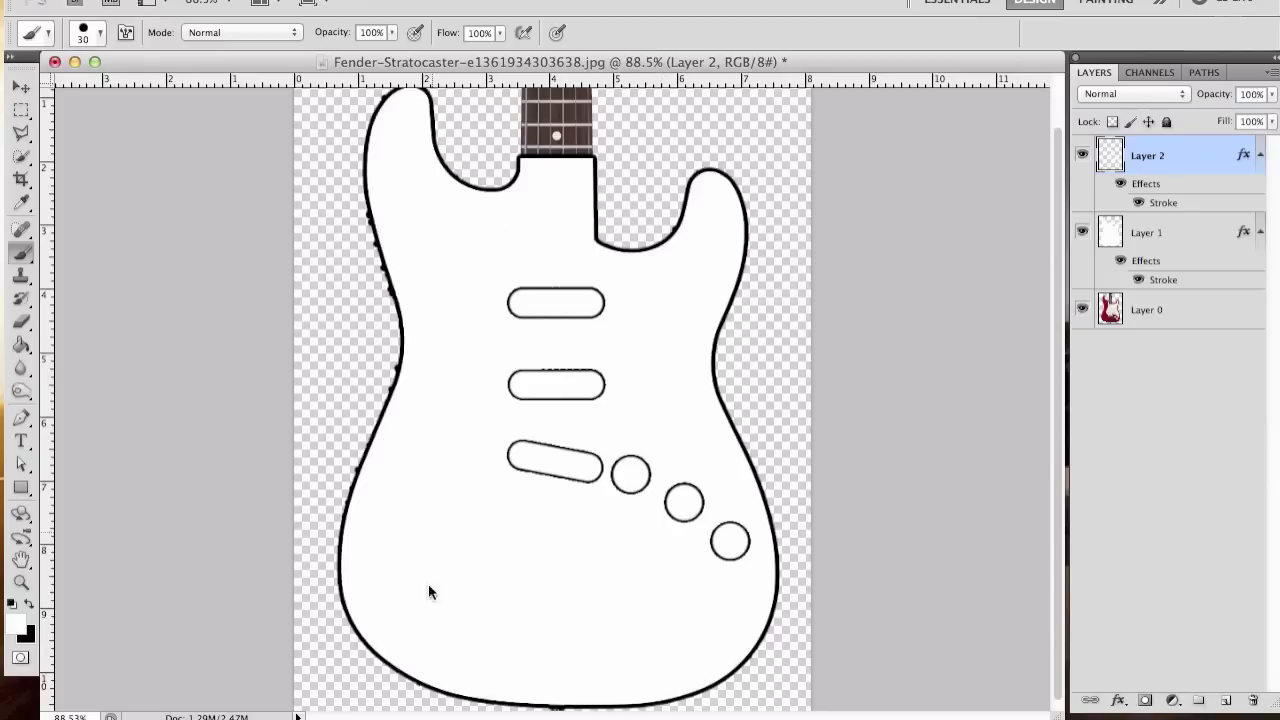
Hide Layer 2 and Layer 1, and add a new empty layer at the top of the layer stack.
left_click(1081, 156)
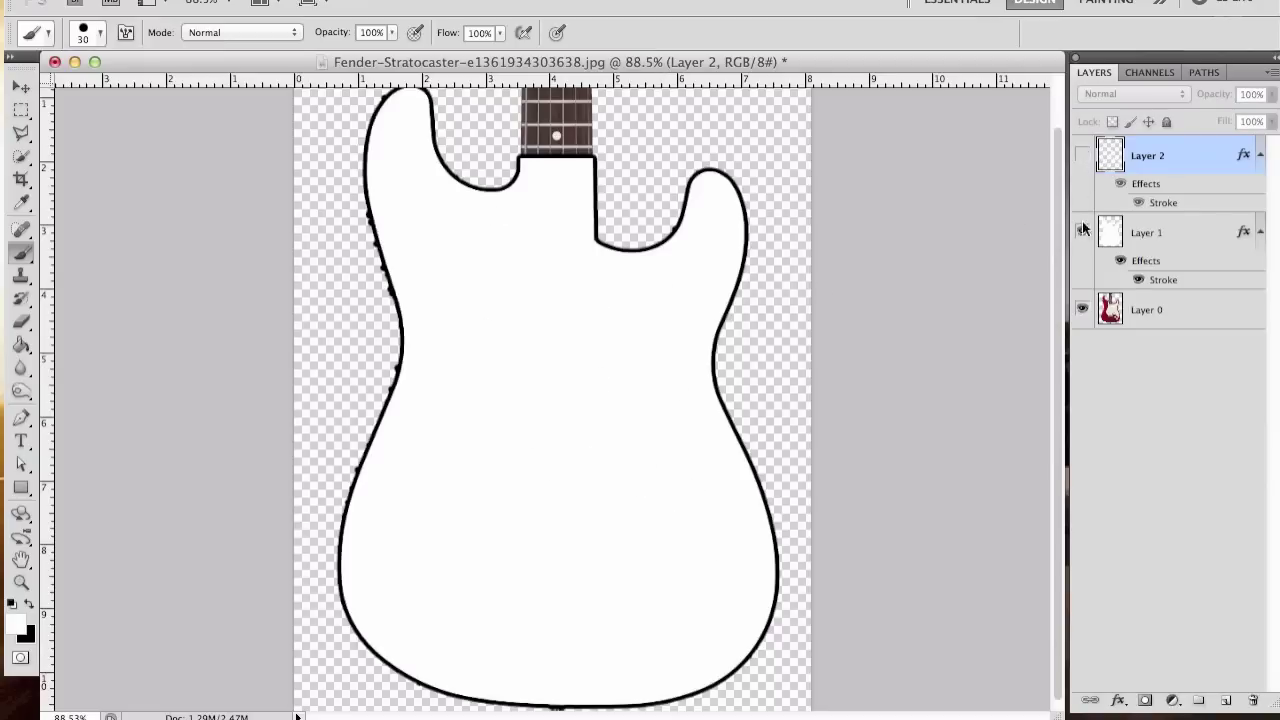
left_click(1082, 232)
left_click(1163, 312)
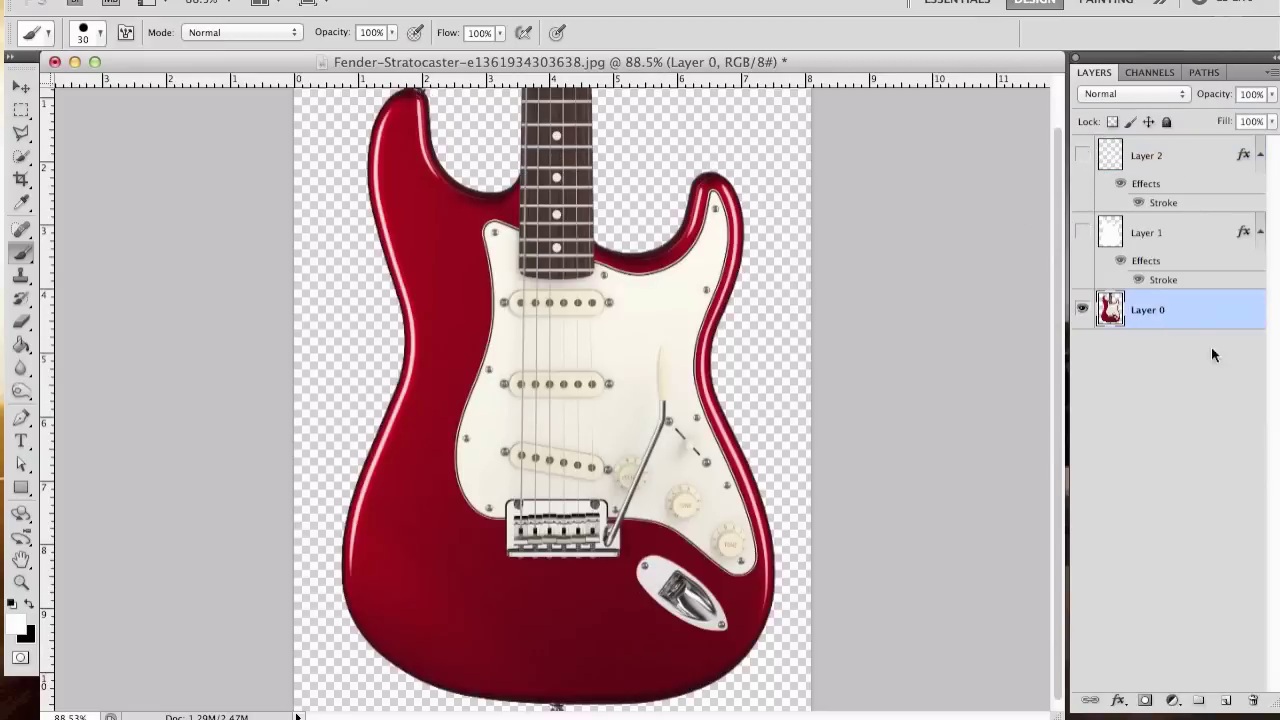
left_click(1225, 700)
left_click_drag(1176, 309, 1176, 147)
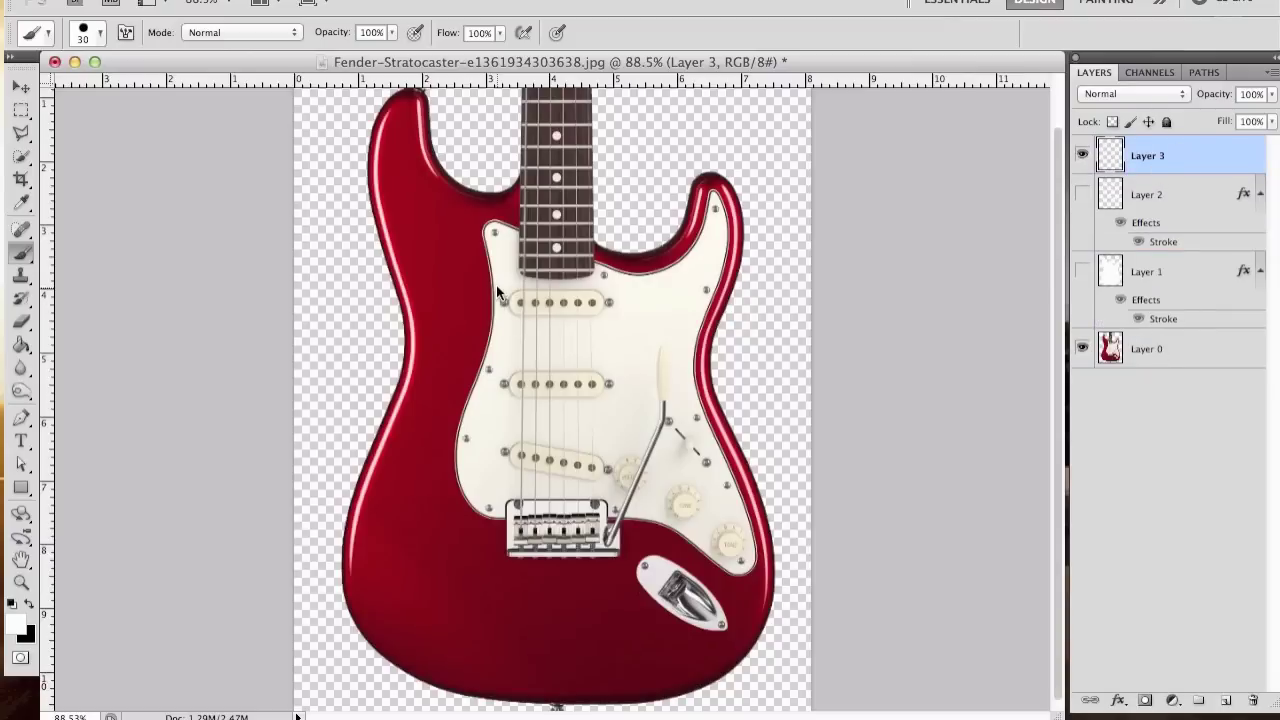
Select the pickguard by tracing its edge with the Polygonal Lasso, going around the neck end and the bridge.
scroll(496, 285, "up", 3)
scroll(496, 285, "down", 1)
scroll(496, 285, "down", 1)
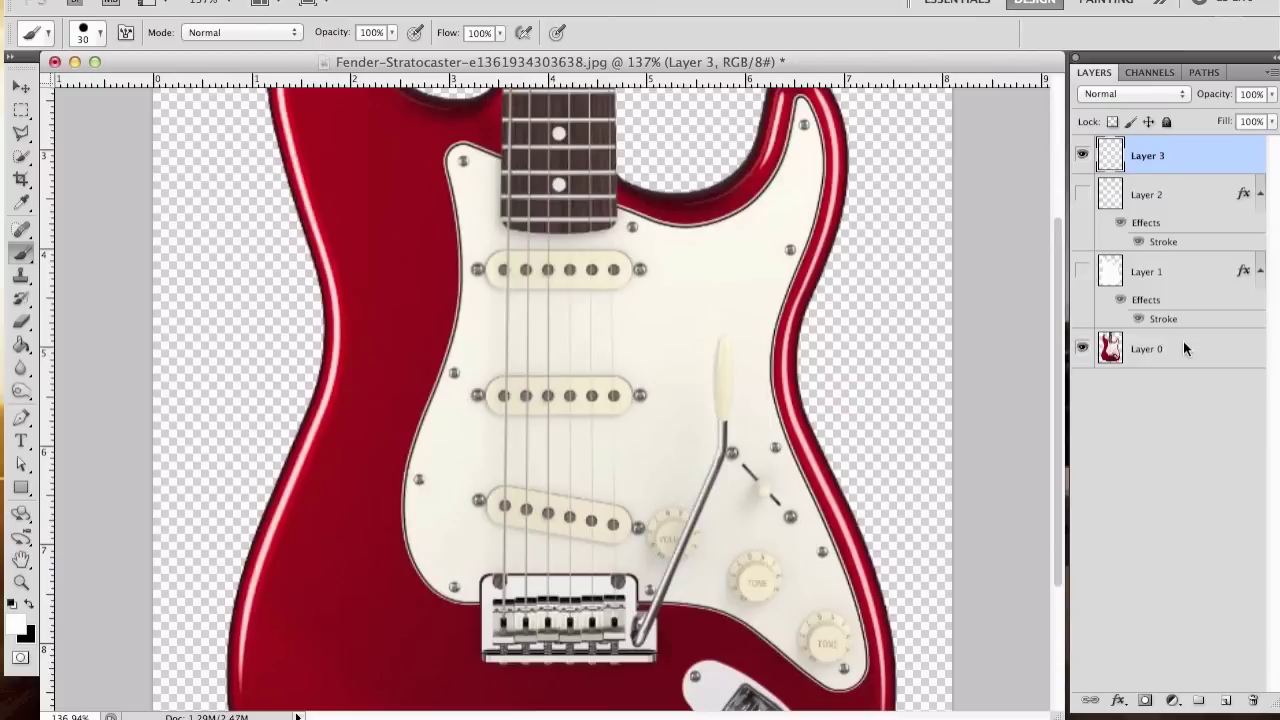
left_click(20, 141)
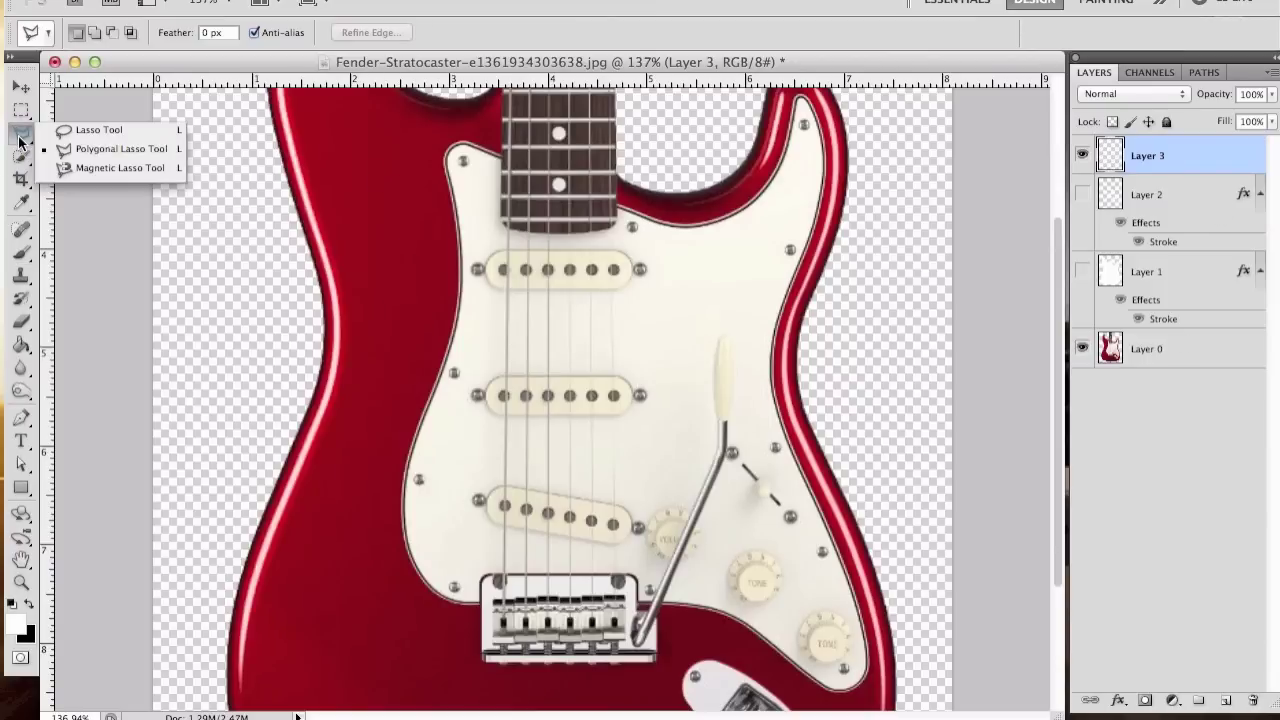
left_click(120, 148)
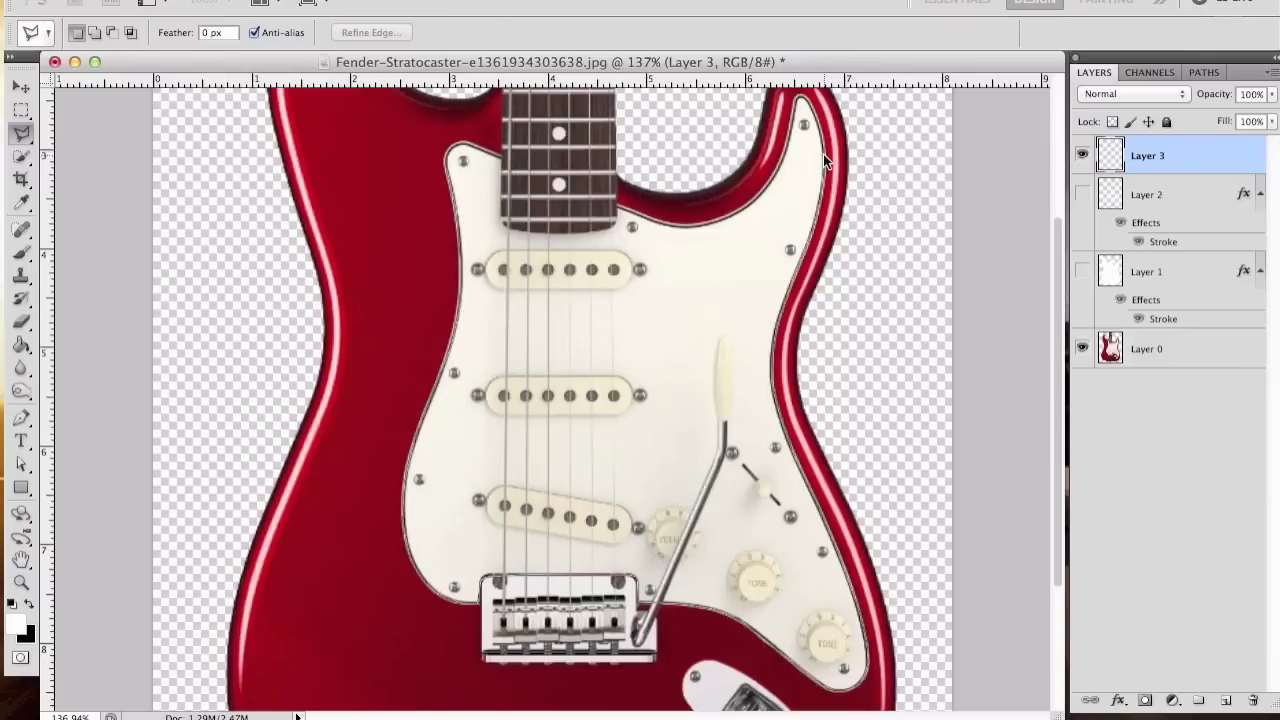
scroll(819, 119, "up", 3)
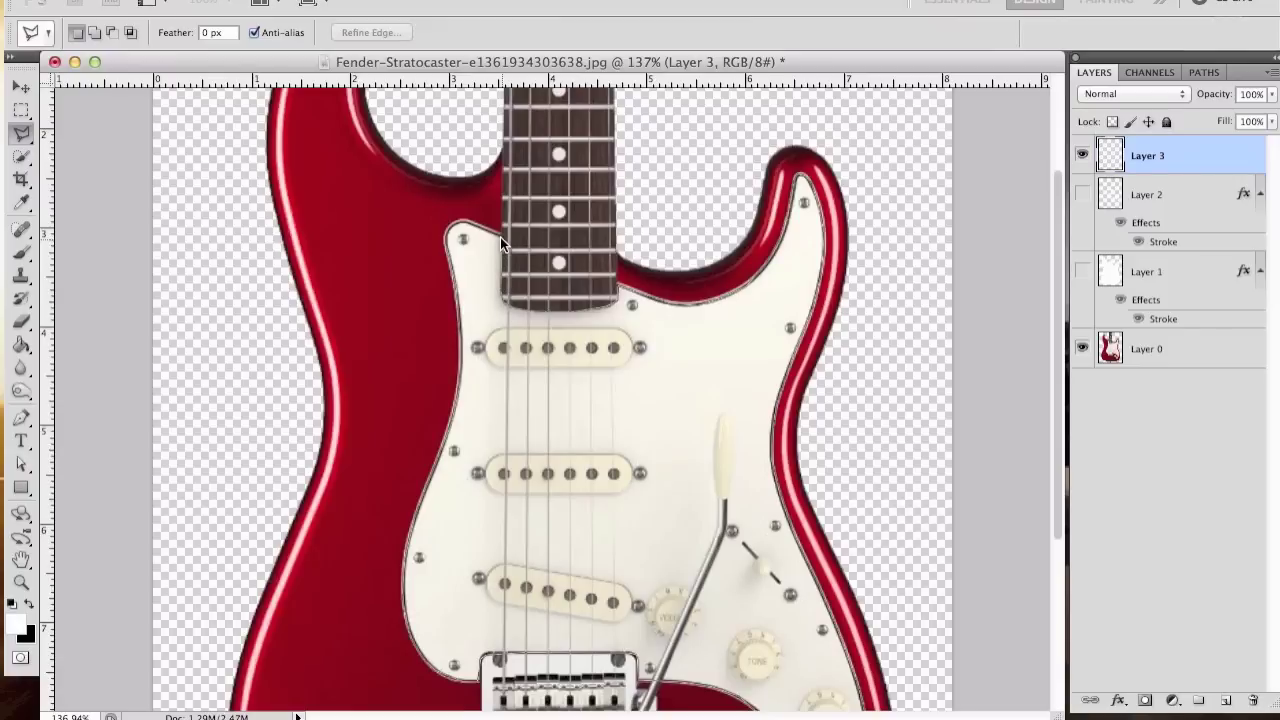
left_click(446, 242)
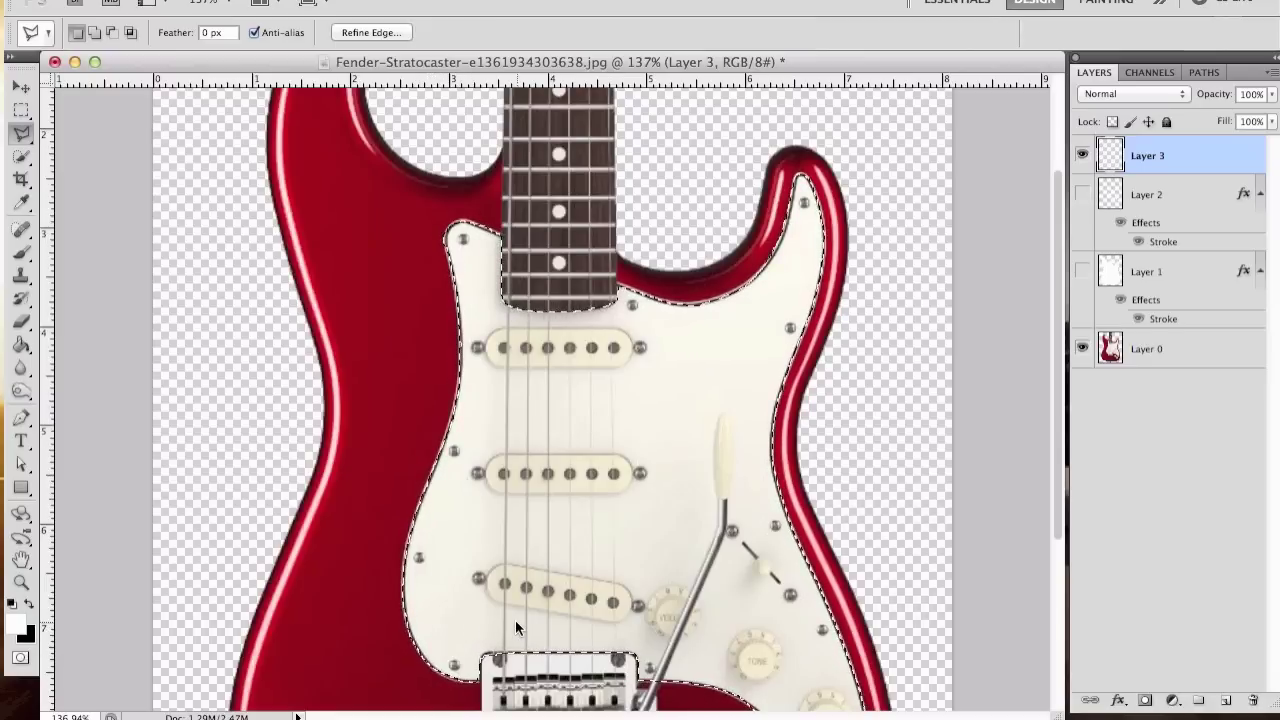
scroll(516, 624, "down", 2)
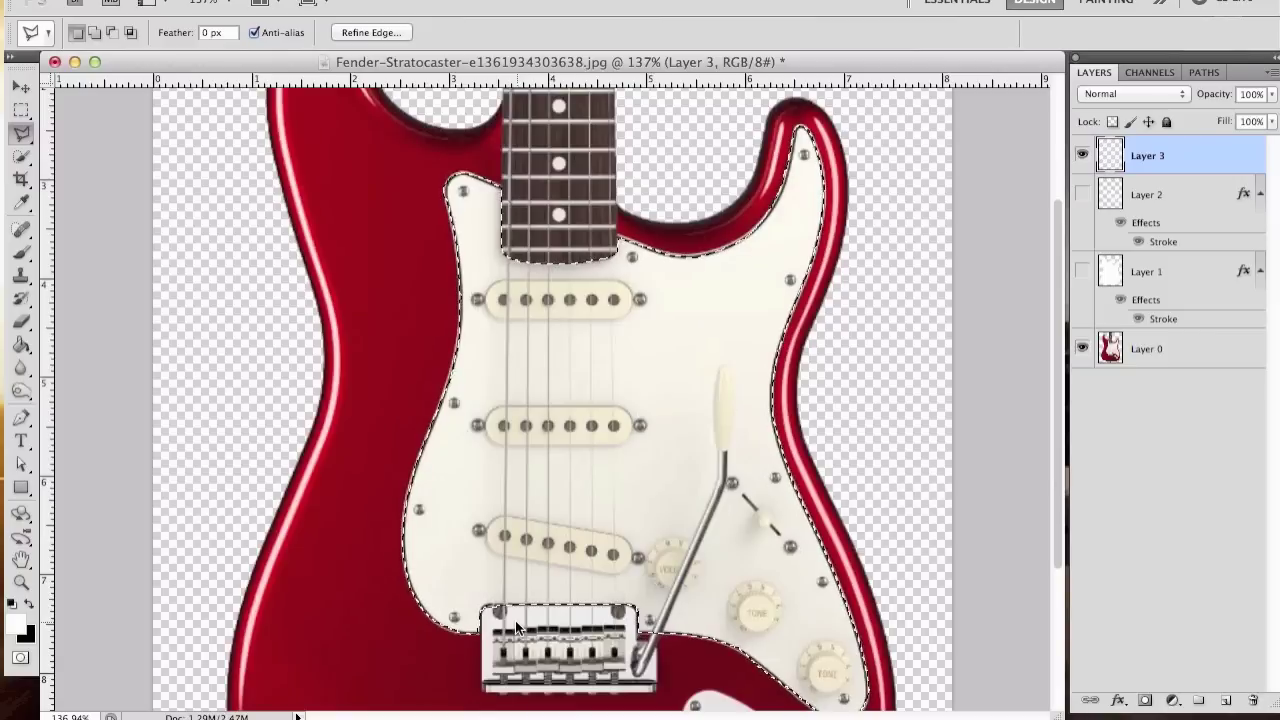
Fill the pickguard selection with white on Layer 3 using the Paint Bucket, and deselect.
key("g")
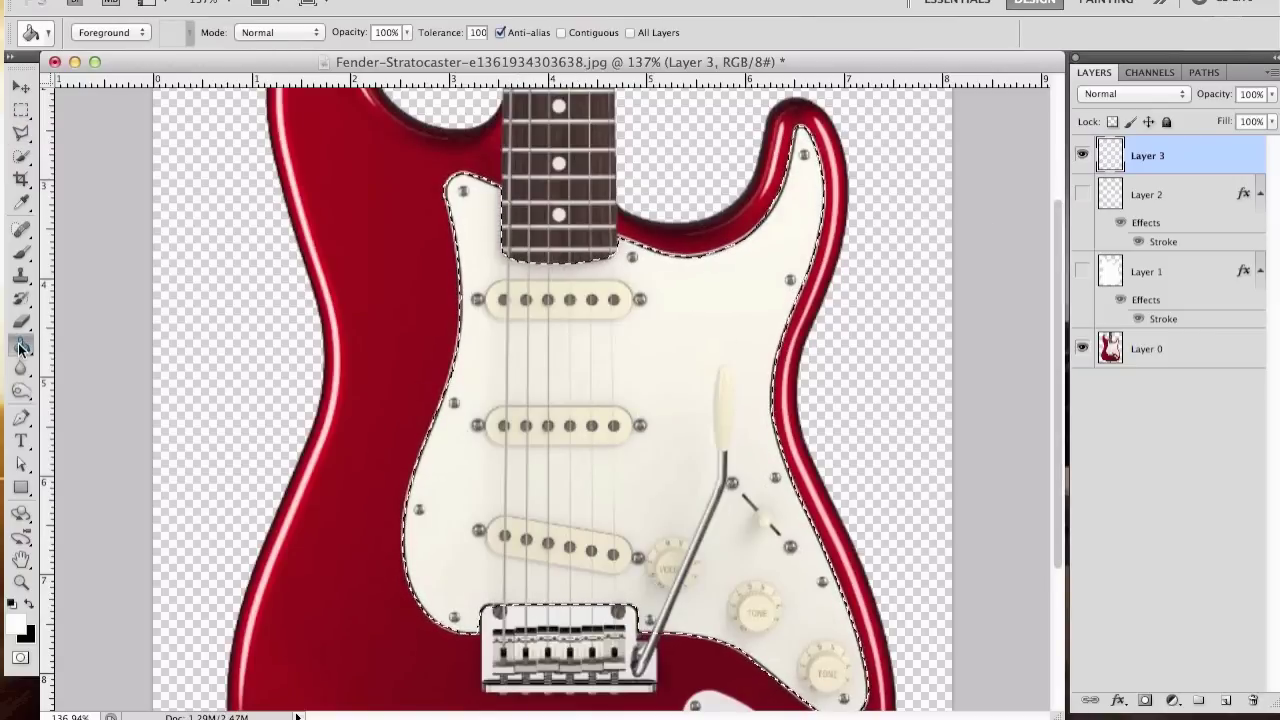
left_click(551, 416)
key("ctrl+0")
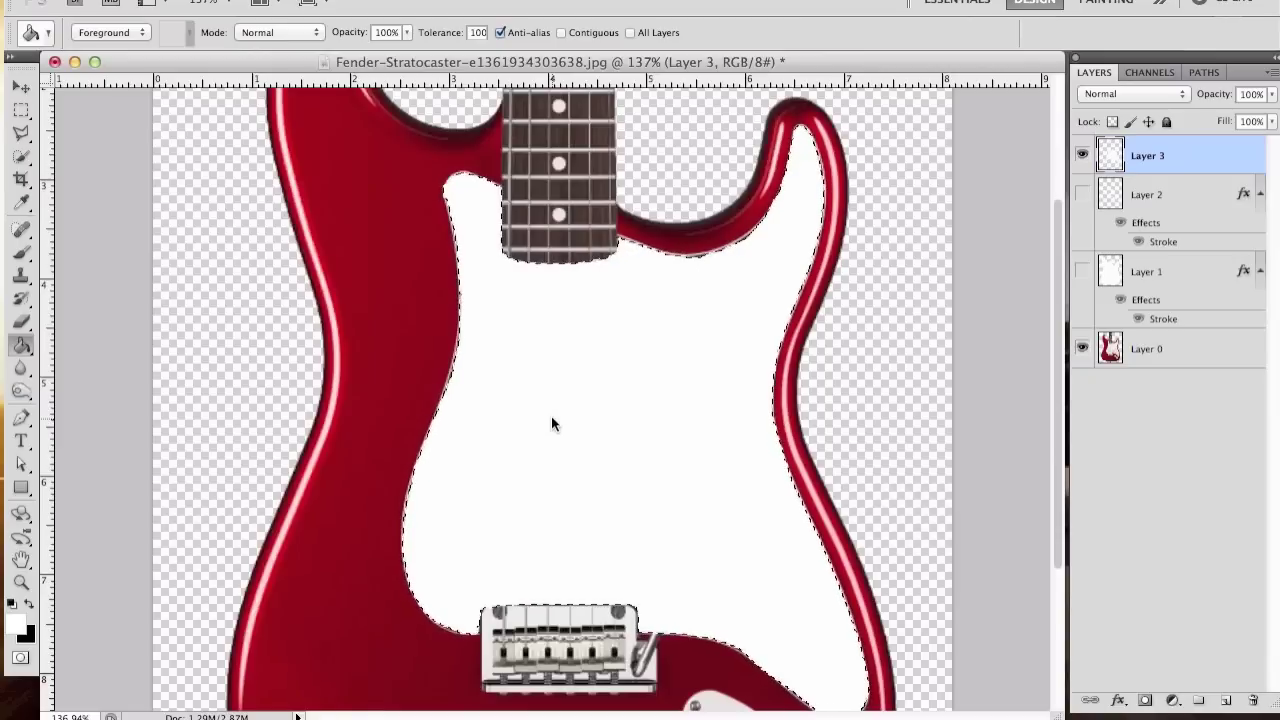
key("ctrl+d")
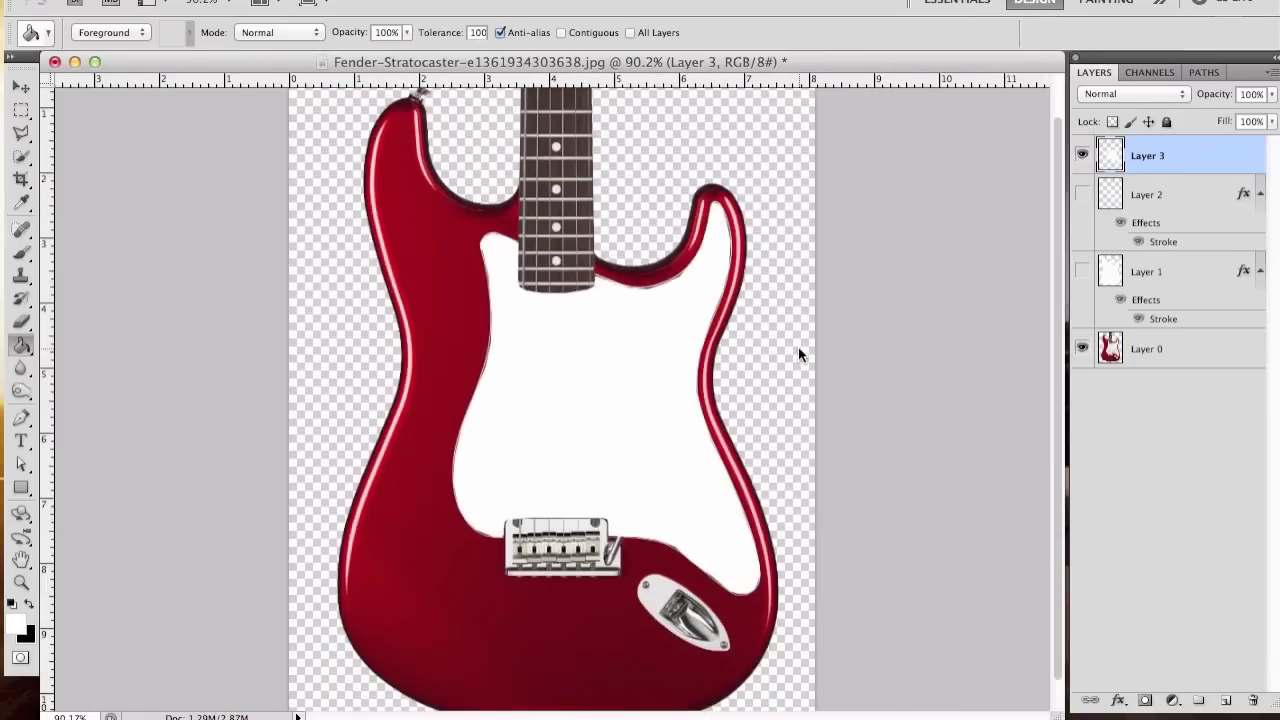
Outline the pickguard by adding a Stroke layer style with a size of 2 px to Layer 3.
double_click(1218, 156)
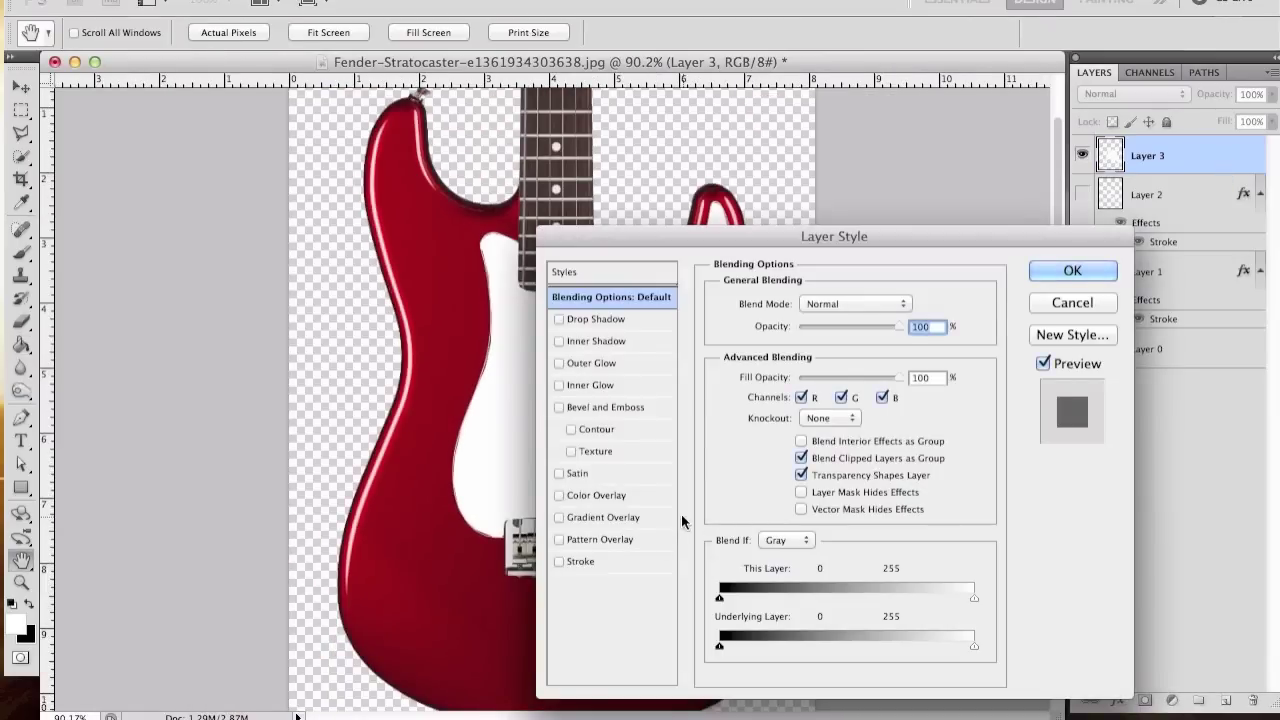
left_click(559, 561)
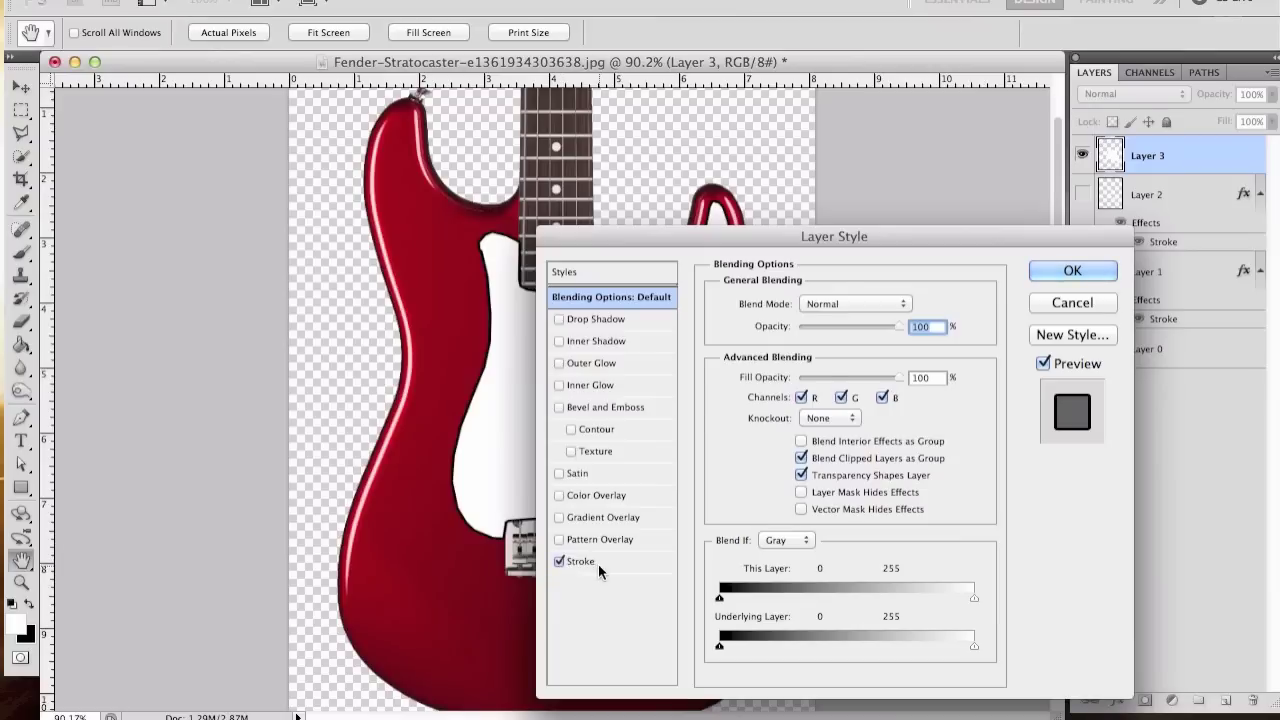
type("2")
left_click(1085, 269)
key("g")
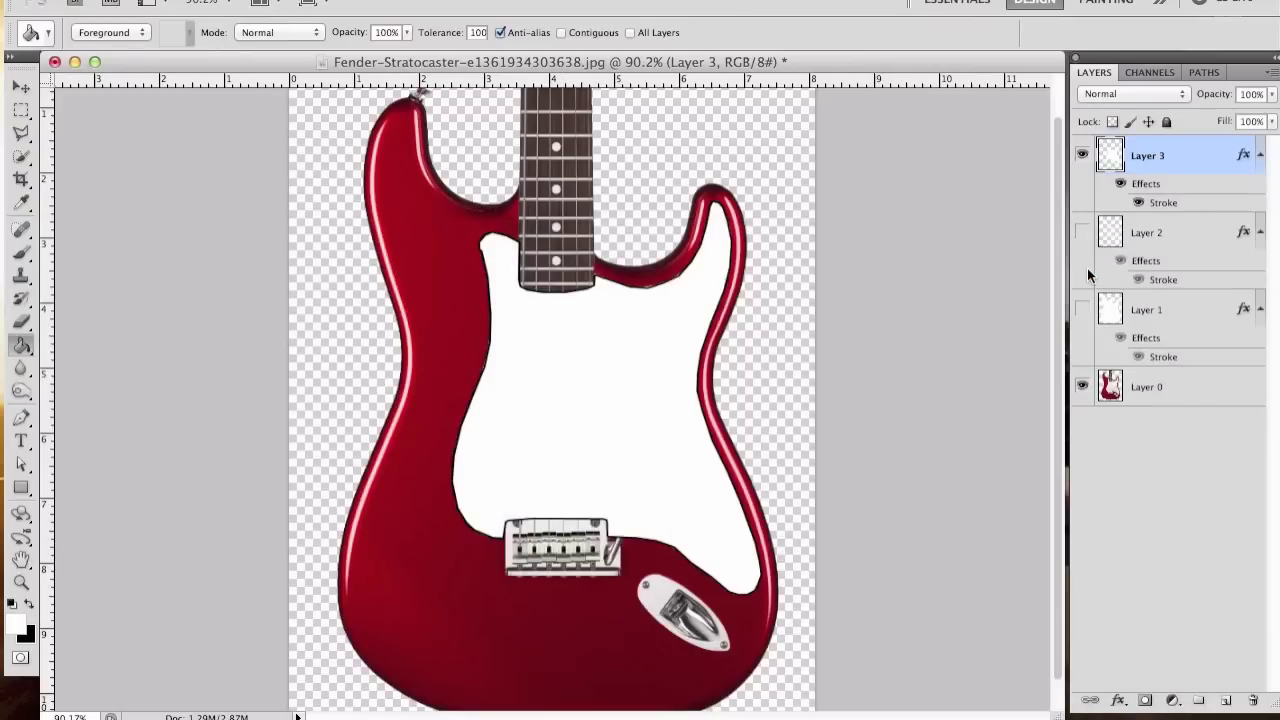
Show Layer 2 and Layer 1 again, and move Layer 2 above Layer 3 in the layer stack.
left_click(1082, 232)
left_click(1083, 312)
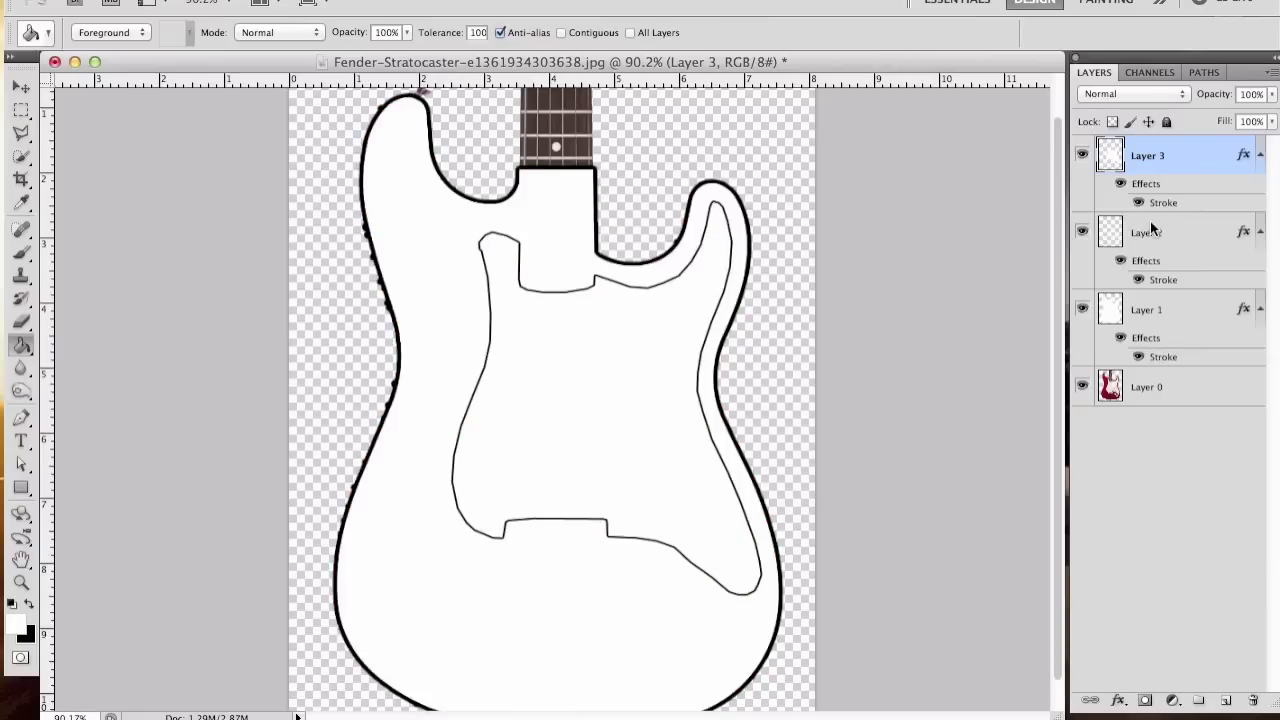
mouse_move(1160, 158)
left_mouse_down()
mouse_move(1162, 187)
mouse_move(1162, 150)
left_mouse_up()
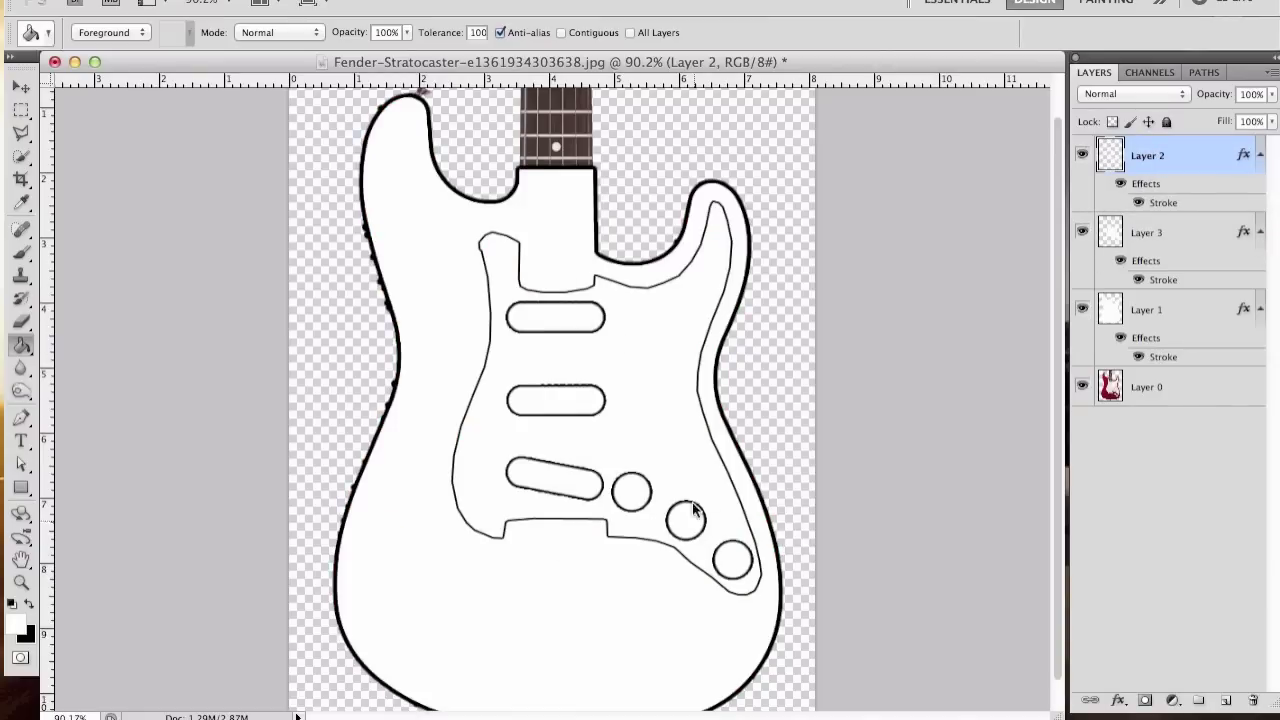
scroll(601, 388, "down", 1)
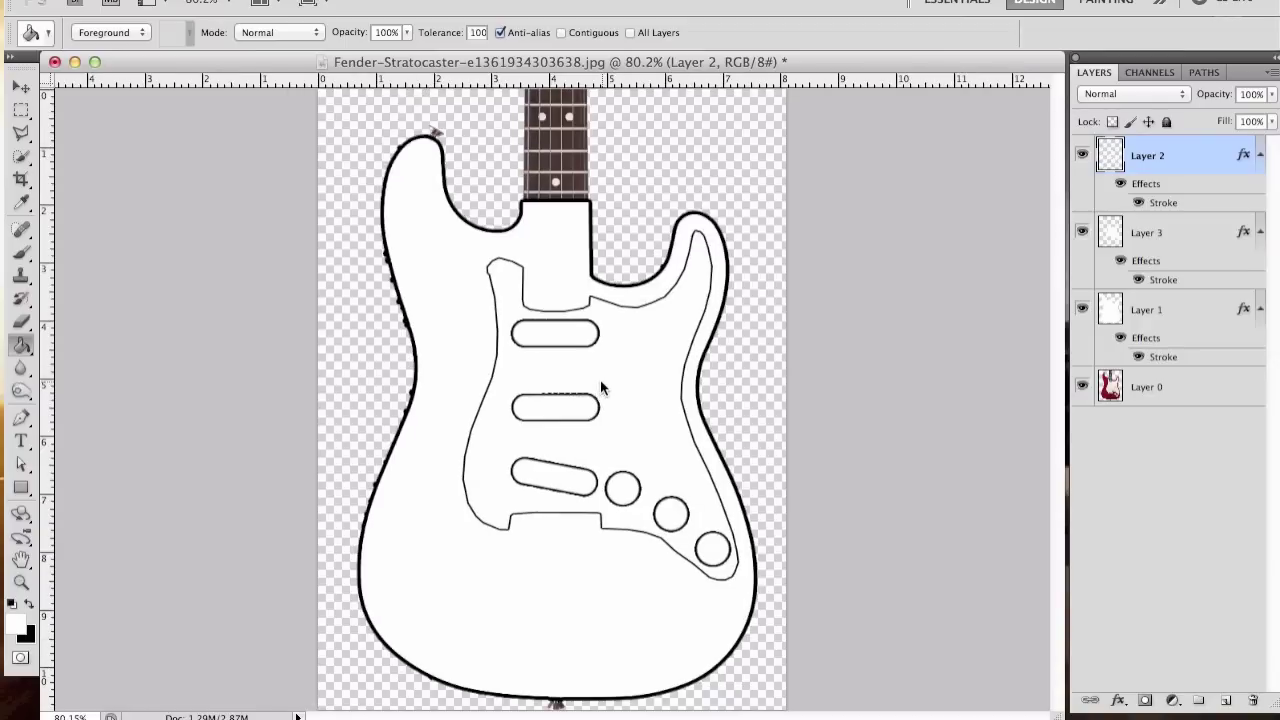
left_click(1082, 387)
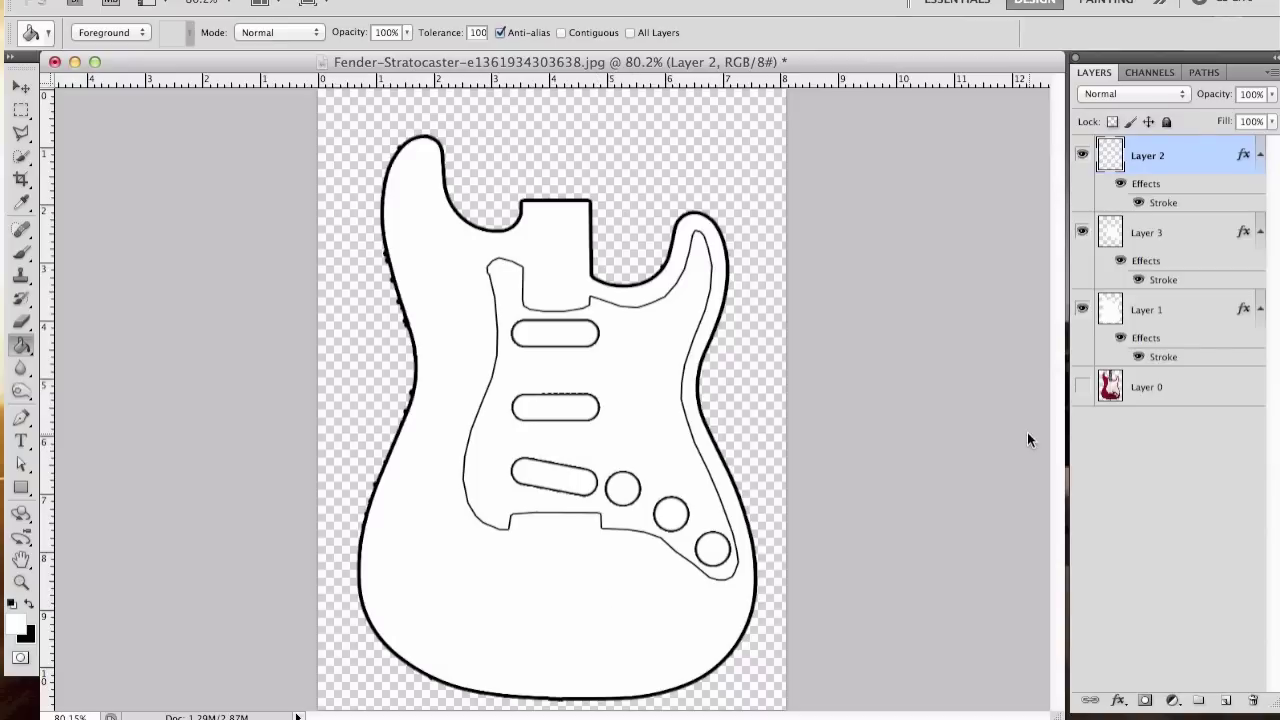
left_click(1082, 387)
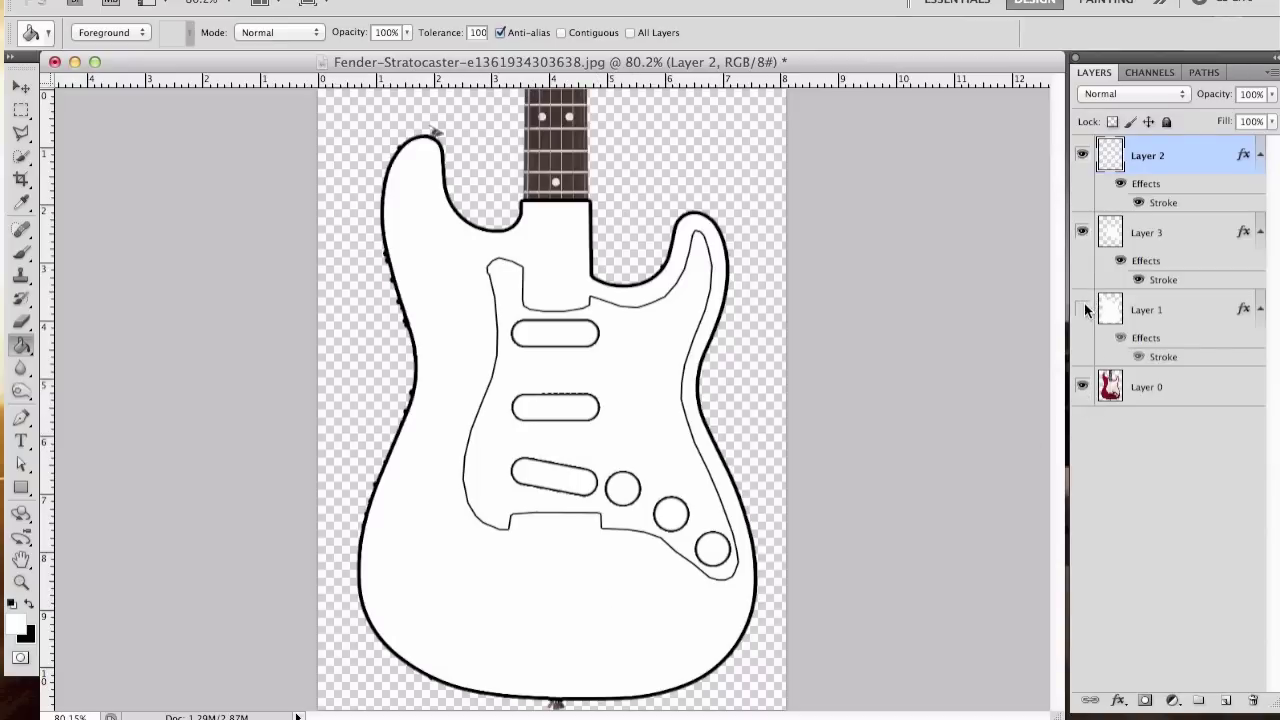
Hide Layers 1, 3 and 2, and add a new empty layer at the top of the layer stack.
left_click(1082, 309)
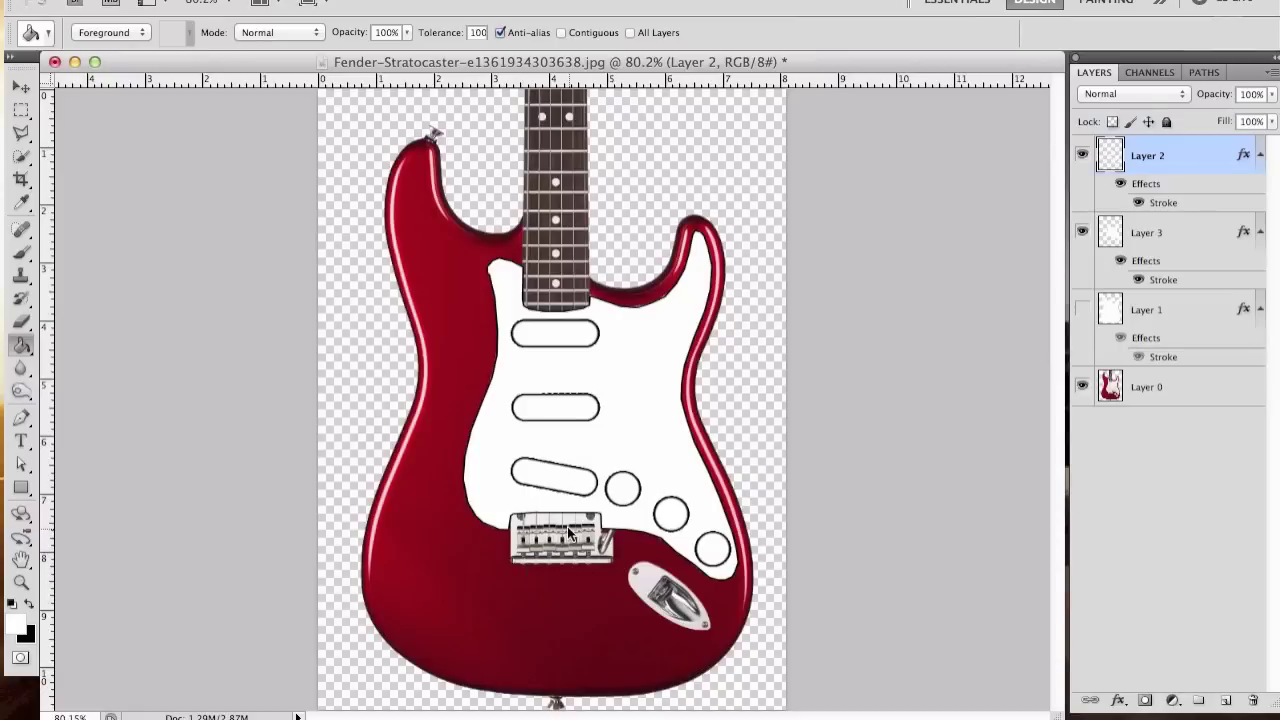
left_click(1082, 231)
left_click(1082, 154)
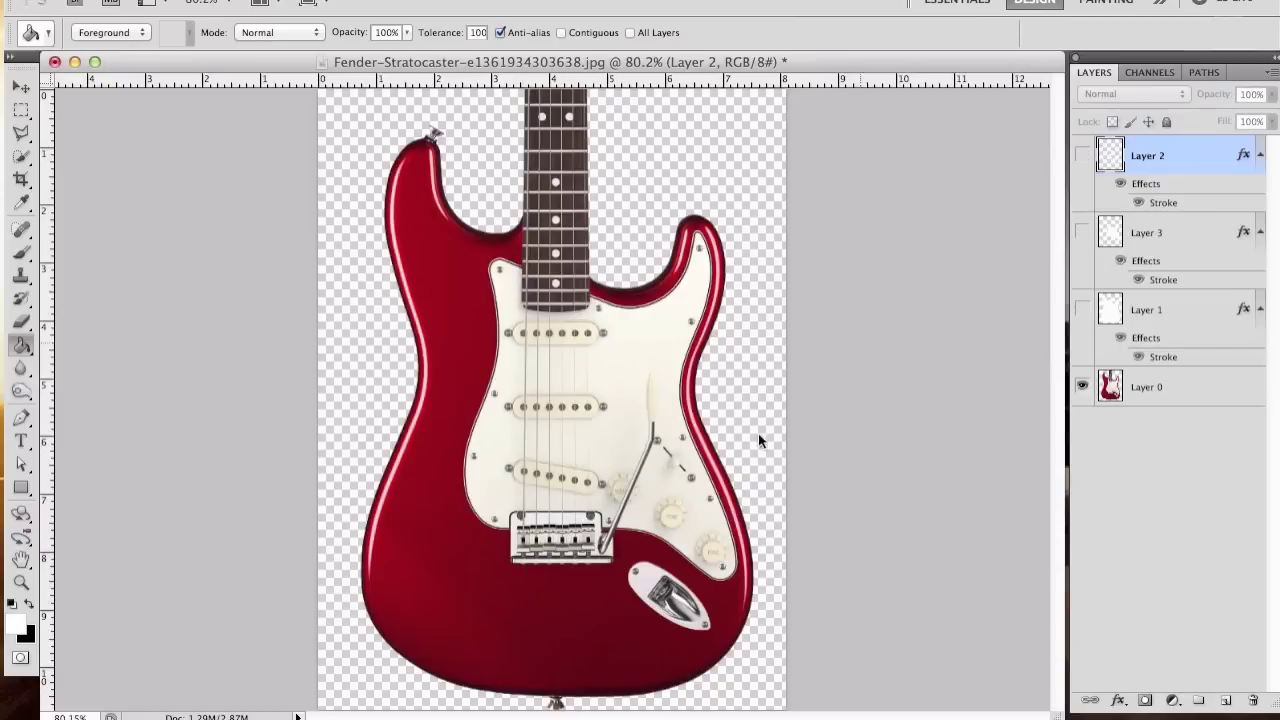
scroll(740, 450, "up", 4)
scroll(812, 558, "up", 5)
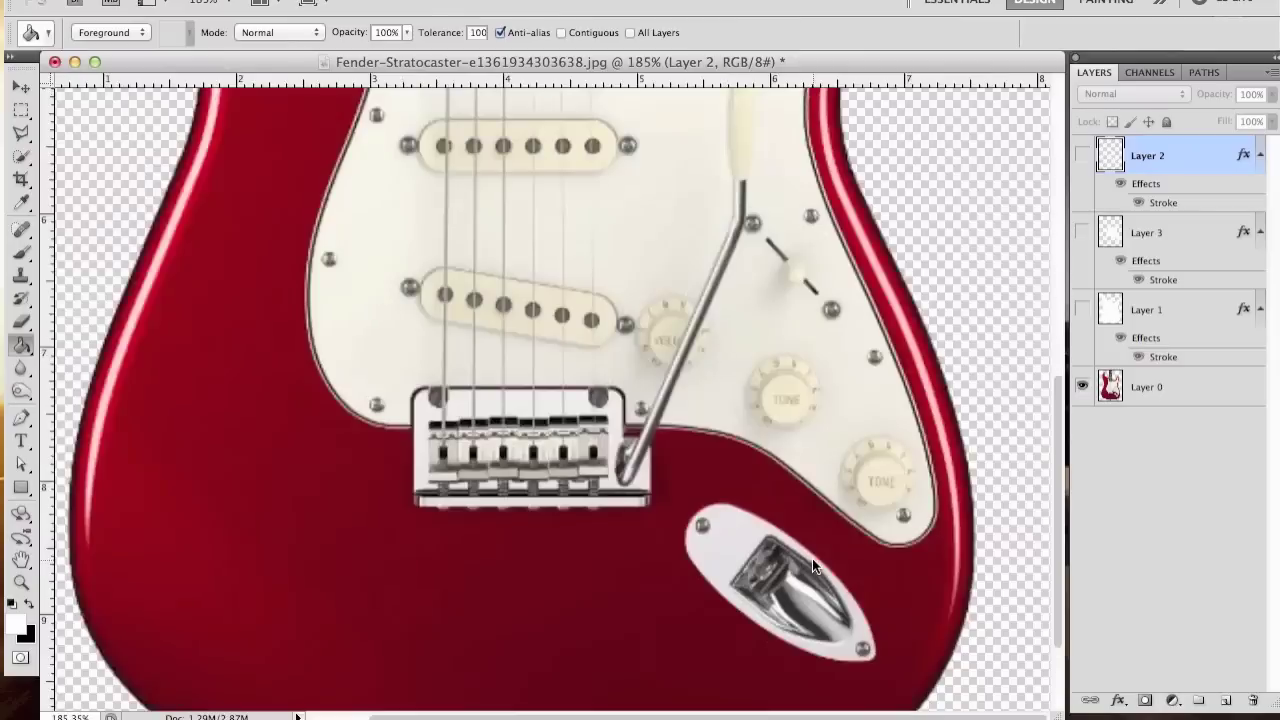
scroll(908, 555, "down", 3)
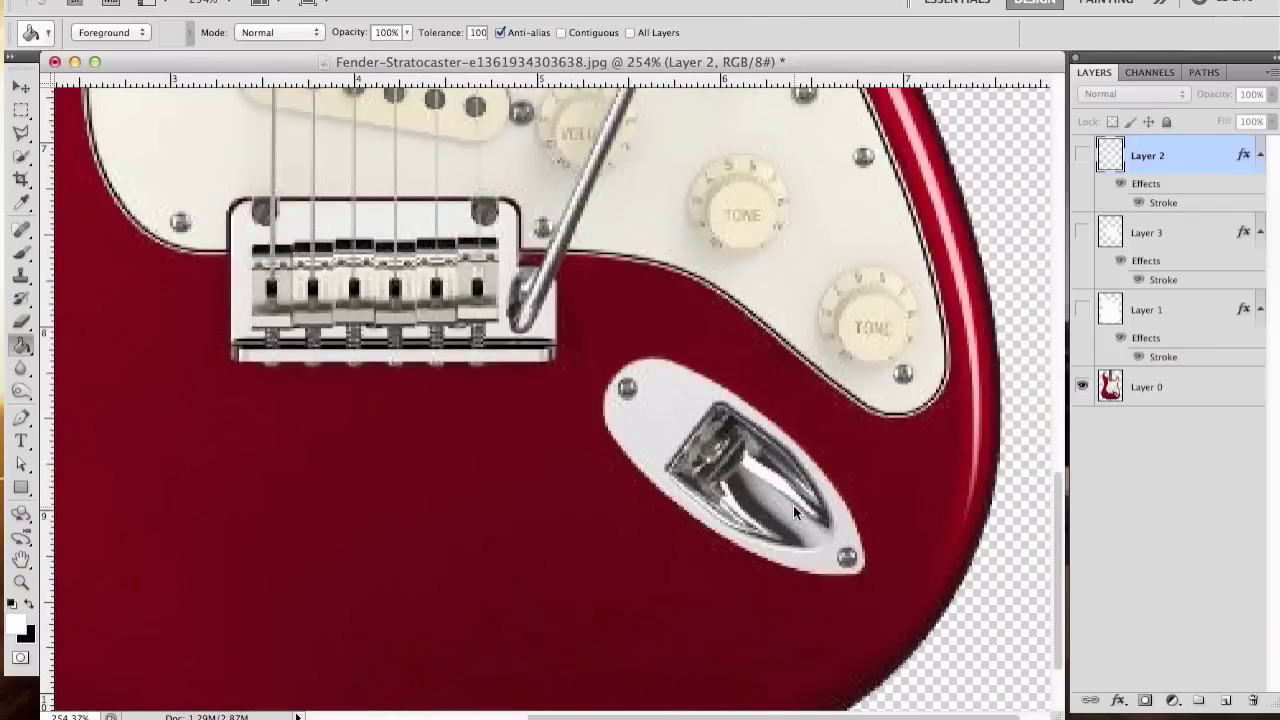
left_click(1227, 701)
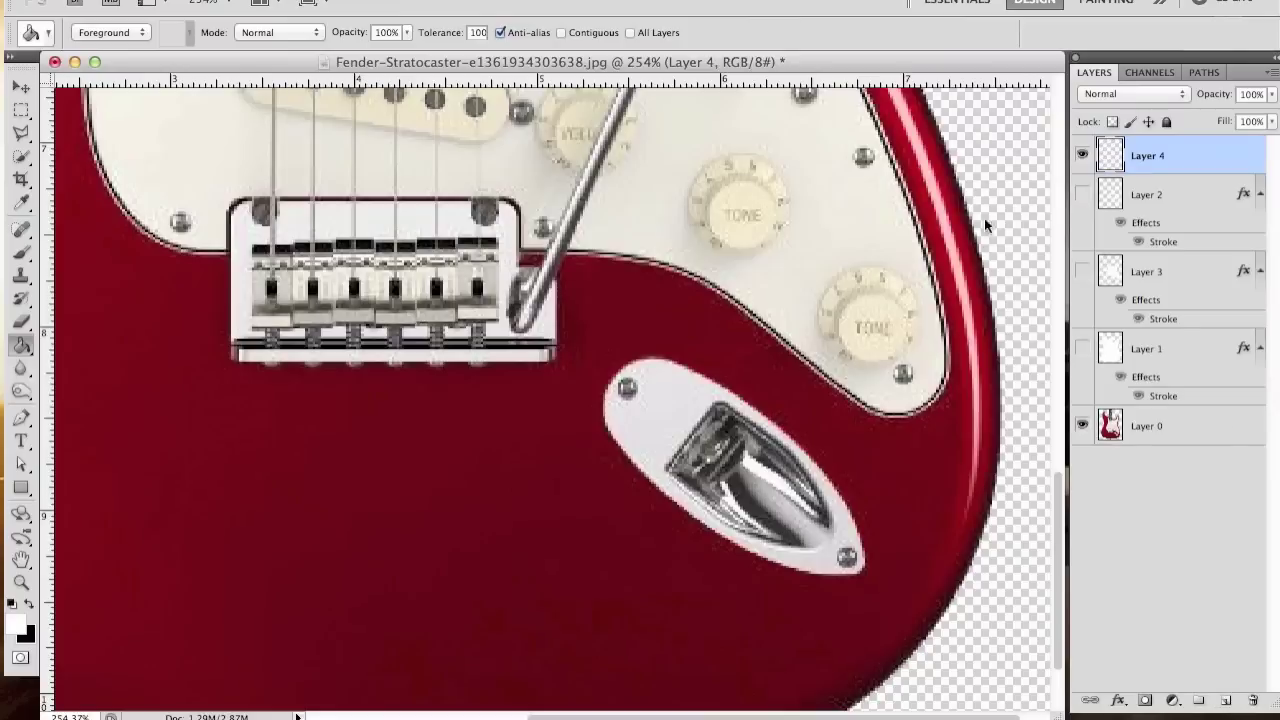
Paint over the jack plate in white on Layer 4 with the Brush, and tidy its edge with a 10 px Eraser.
left_click(24, 258)
left_click(641, 410)
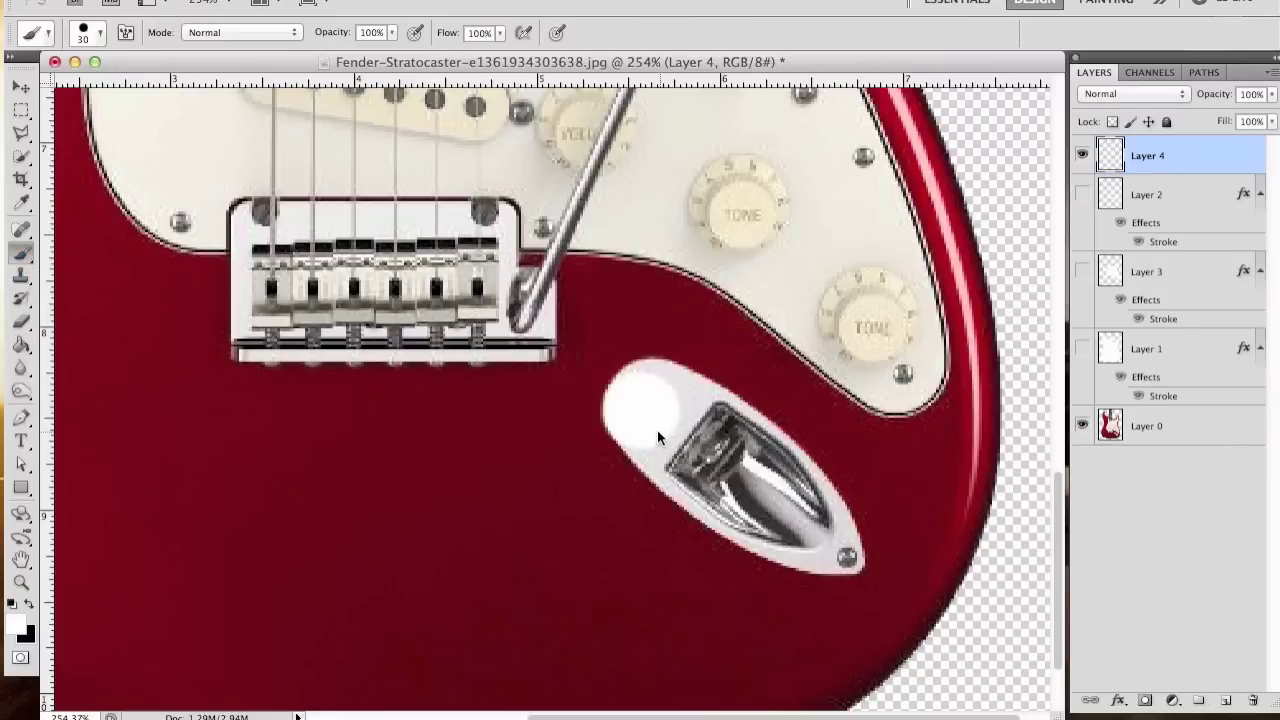
mouse_move(793, 528)
left_mouse_down()
mouse_move(809, 523)
mouse_move(725, 437)
mouse_move(646, 395)
mouse_move(687, 408)
left_mouse_up()
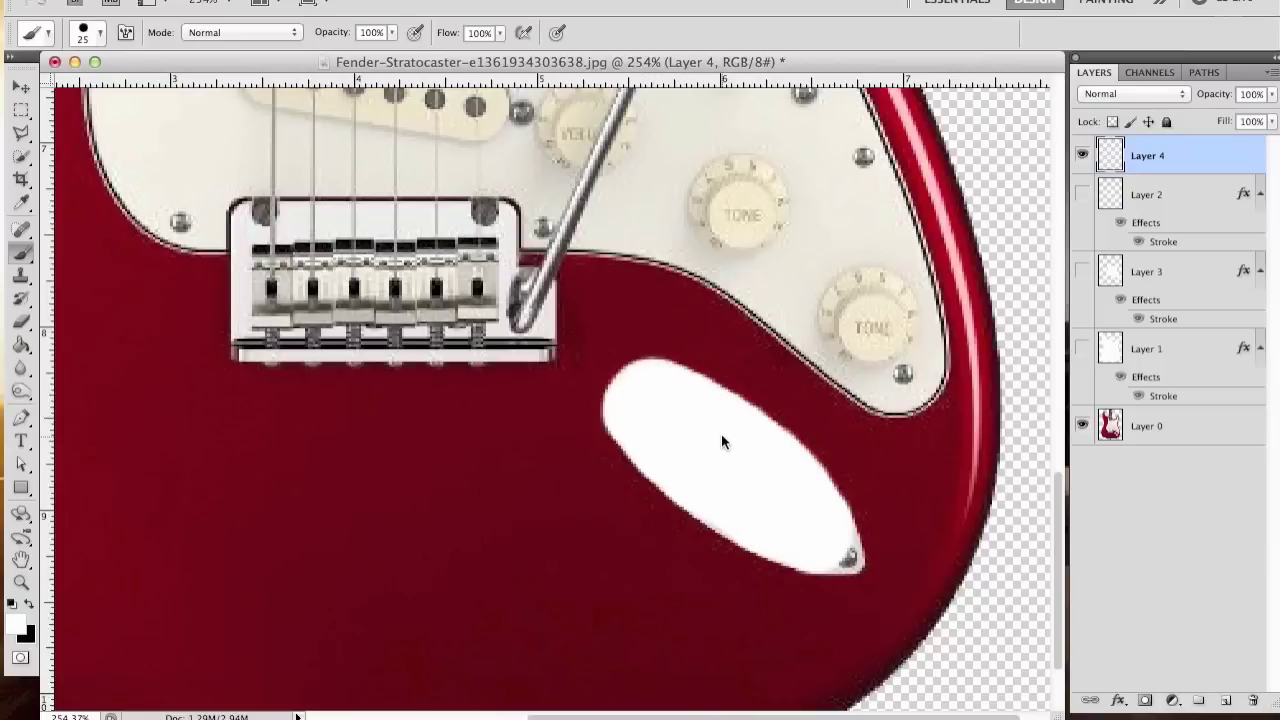
mouse_move(837, 555)
left_mouse_down()
mouse_move(845, 562)
mouse_move(845, 547)
left_mouse_up()
key("e")
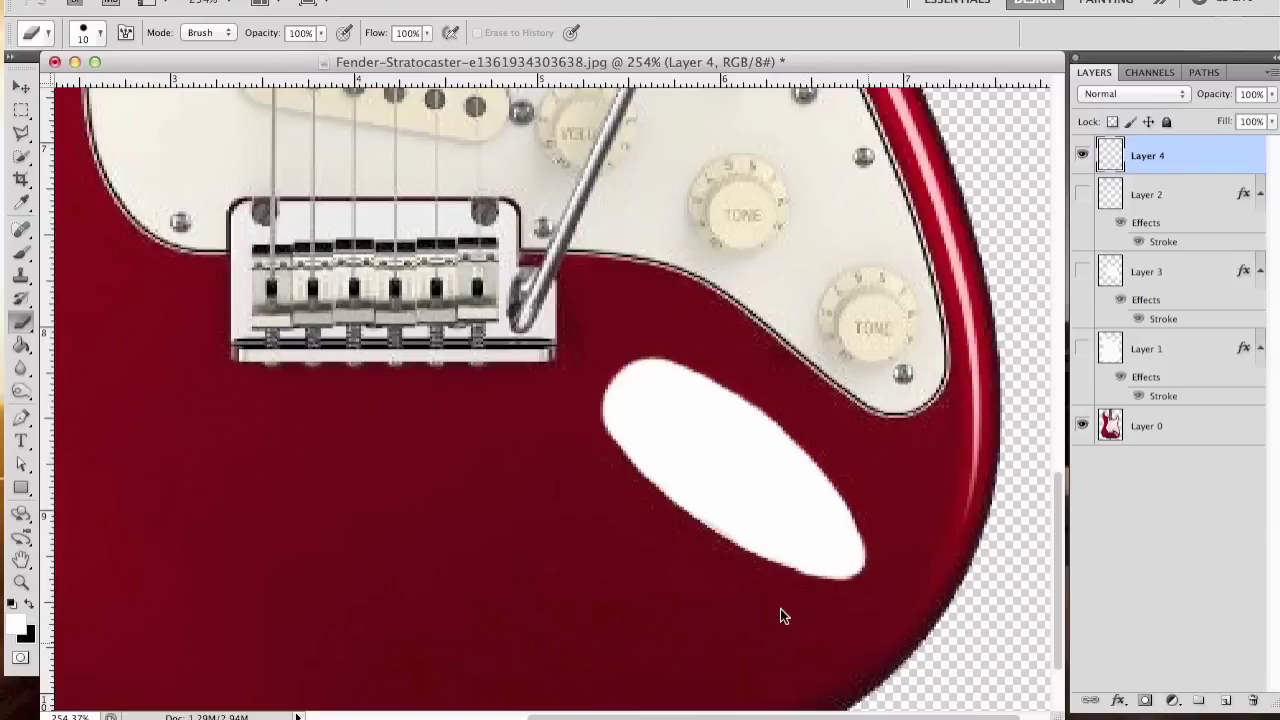
Paint over the whole bridge in white on Layer 4 with a 20 px brush.
scroll(654, 534, "down", 3)
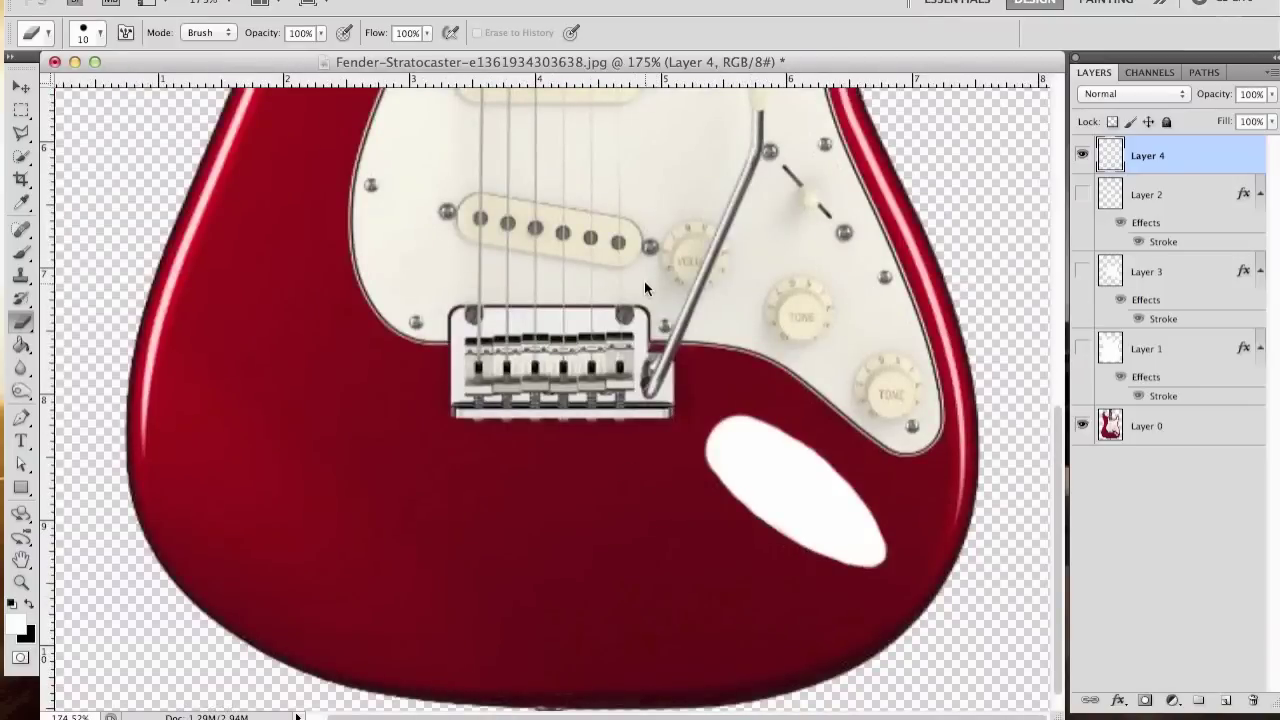
scroll(644, 281, "up", 3)
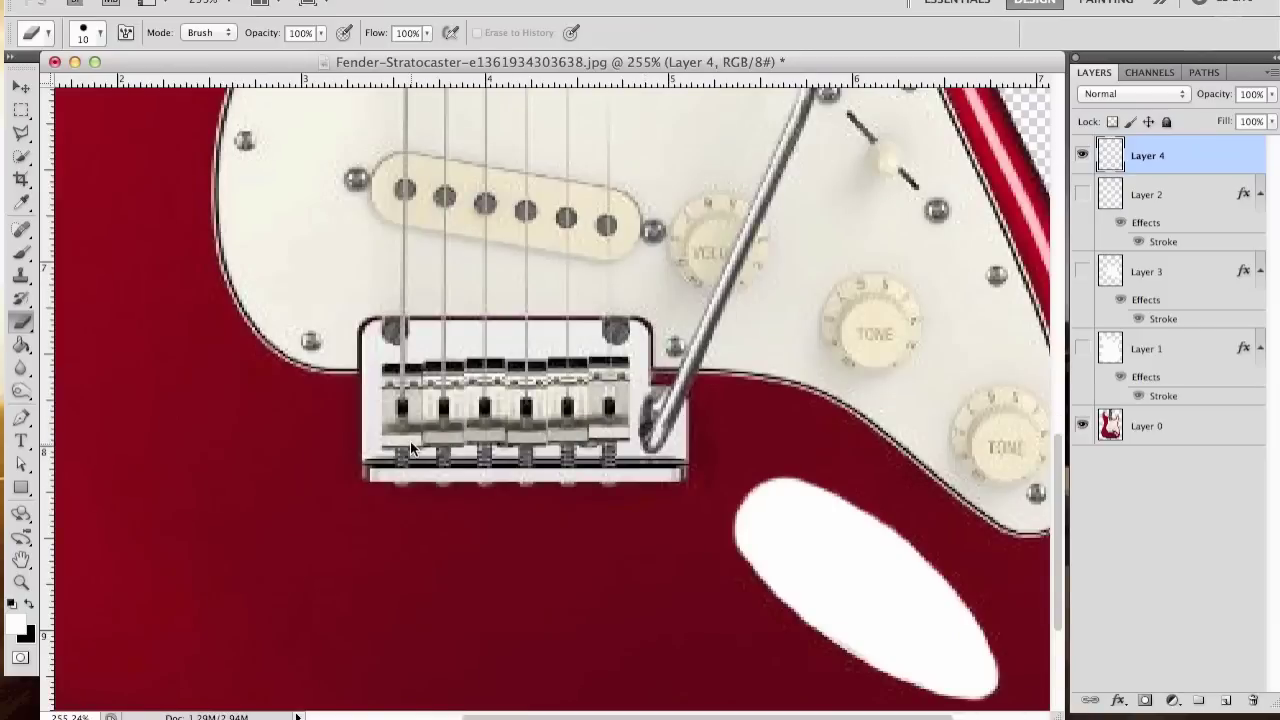
key("b")
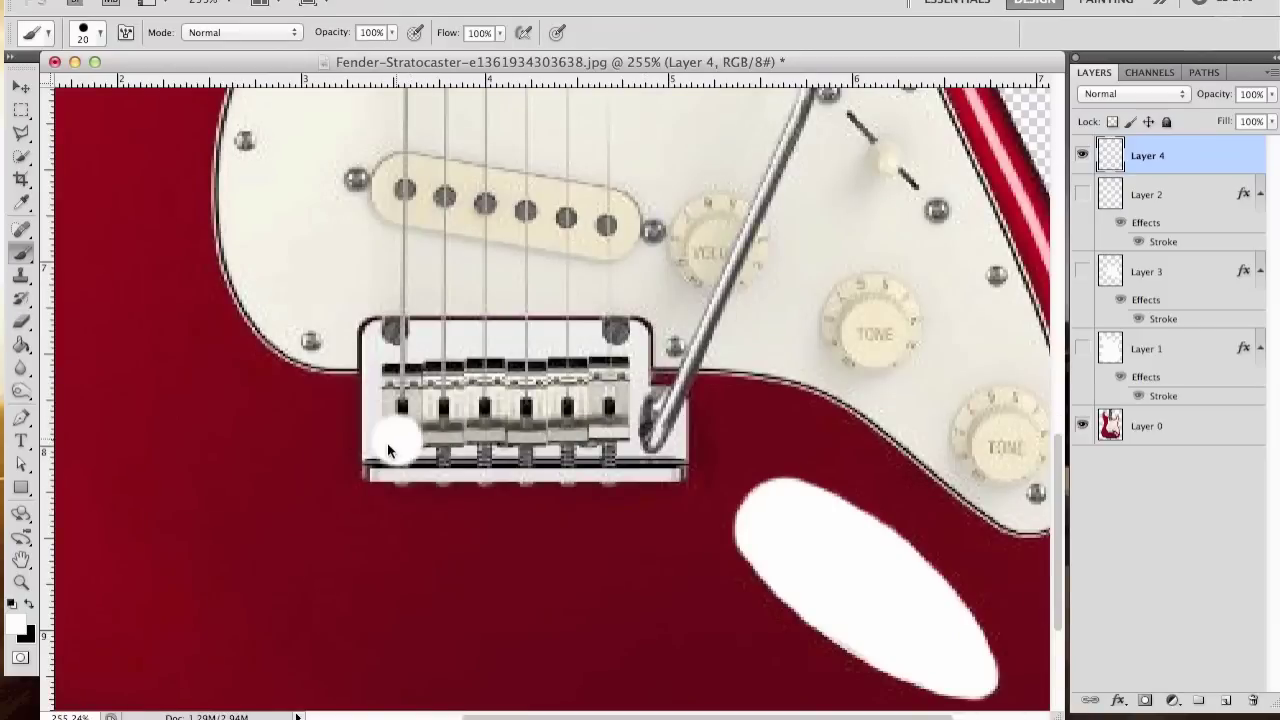
mouse_move(387, 442)
left_mouse_down()
mouse_move(381, 453)
mouse_move(605, 468)
left_mouse_up()
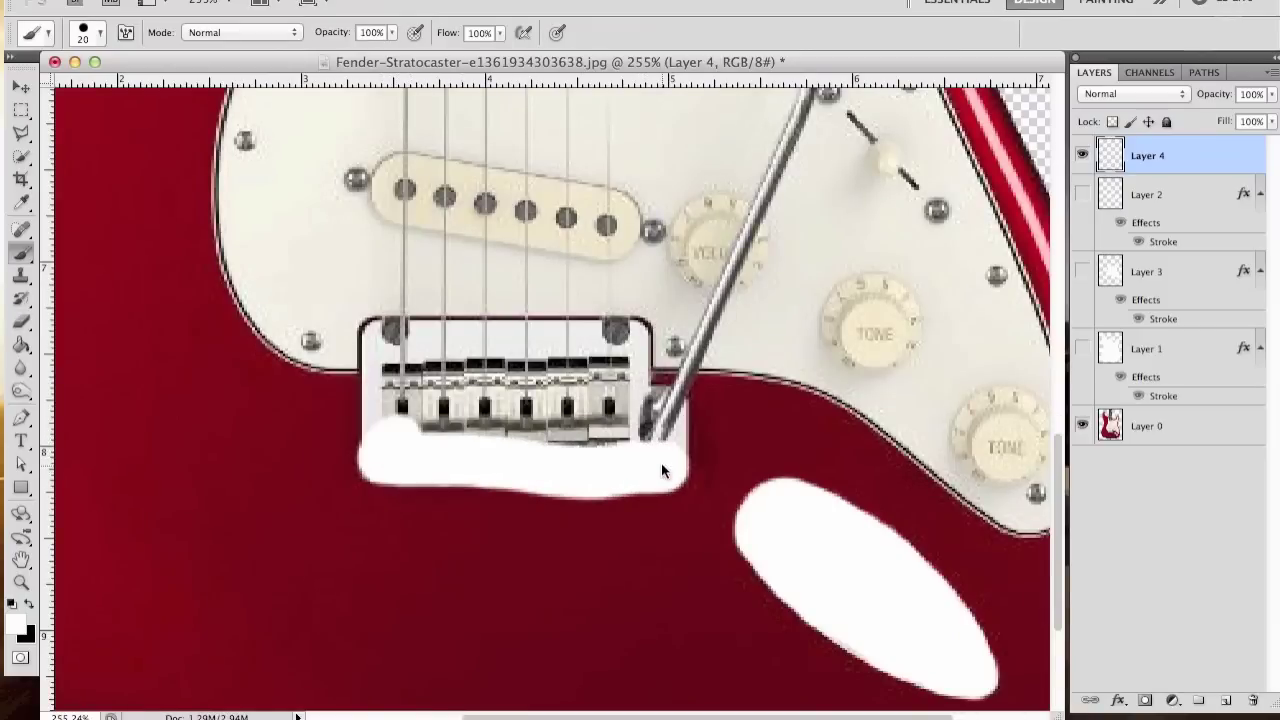
mouse_move(658, 412)
left_mouse_down()
mouse_move(620, 347)
mouse_move(446, 337)
mouse_move(389, 349)
mouse_move(385, 429)
mouse_move(425, 349)
mouse_move(421, 420)
mouse_move(458, 377)
mouse_move(569, 356)
mouse_move(549, 419)
mouse_move(625, 431)
mouse_move(490, 426)
left_mouse_up()
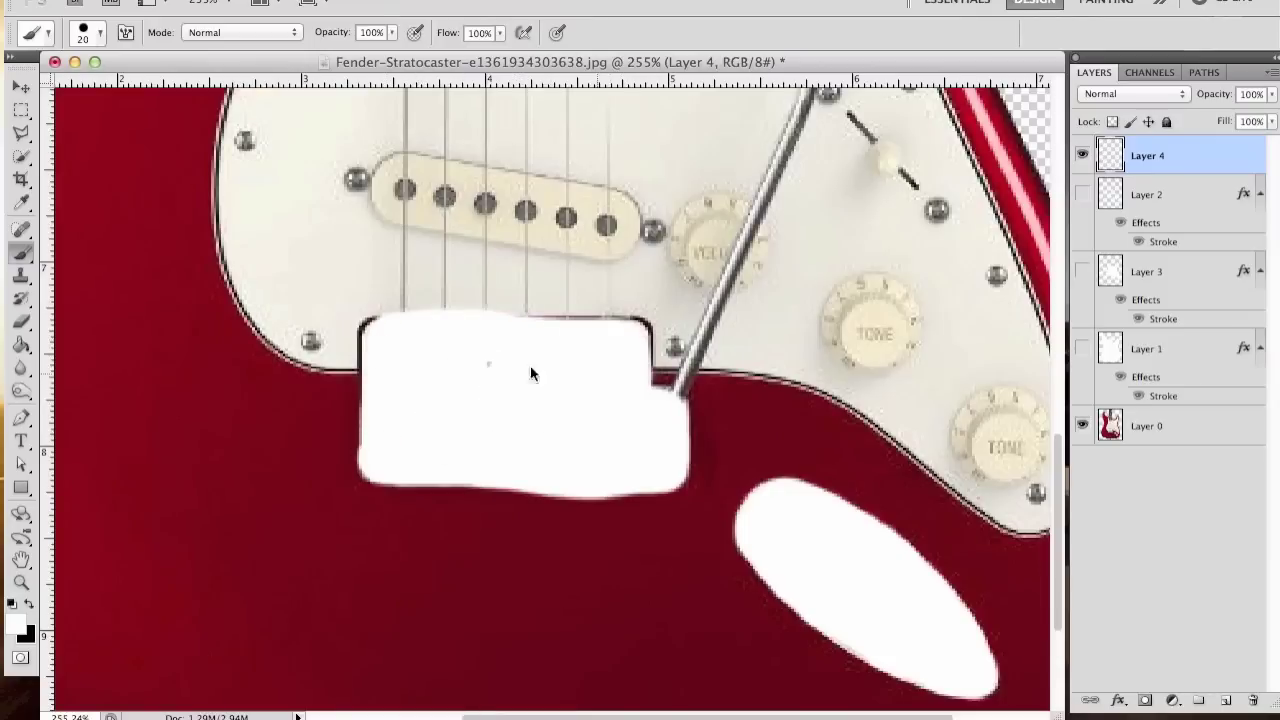
Straighten the upper and lower edges of the white bridge shape with straight 10 px Eraser strokes.
key("e")
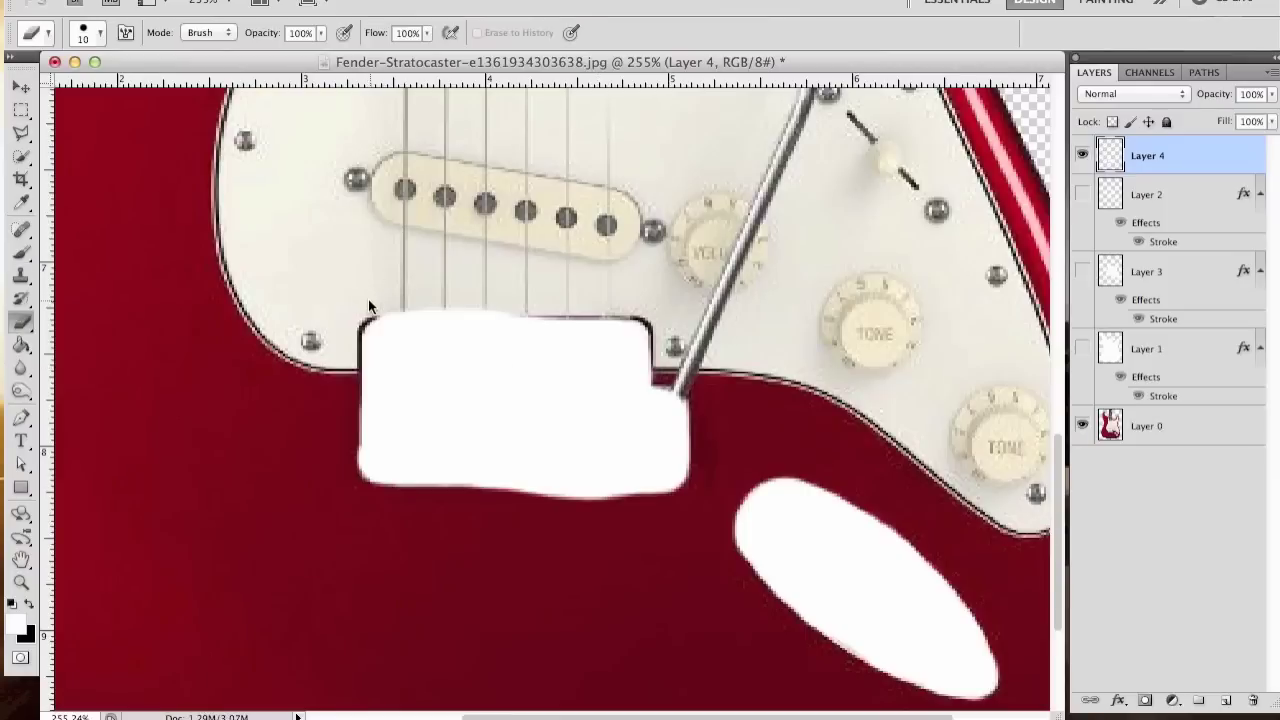
left_click(632, 302, "shift")
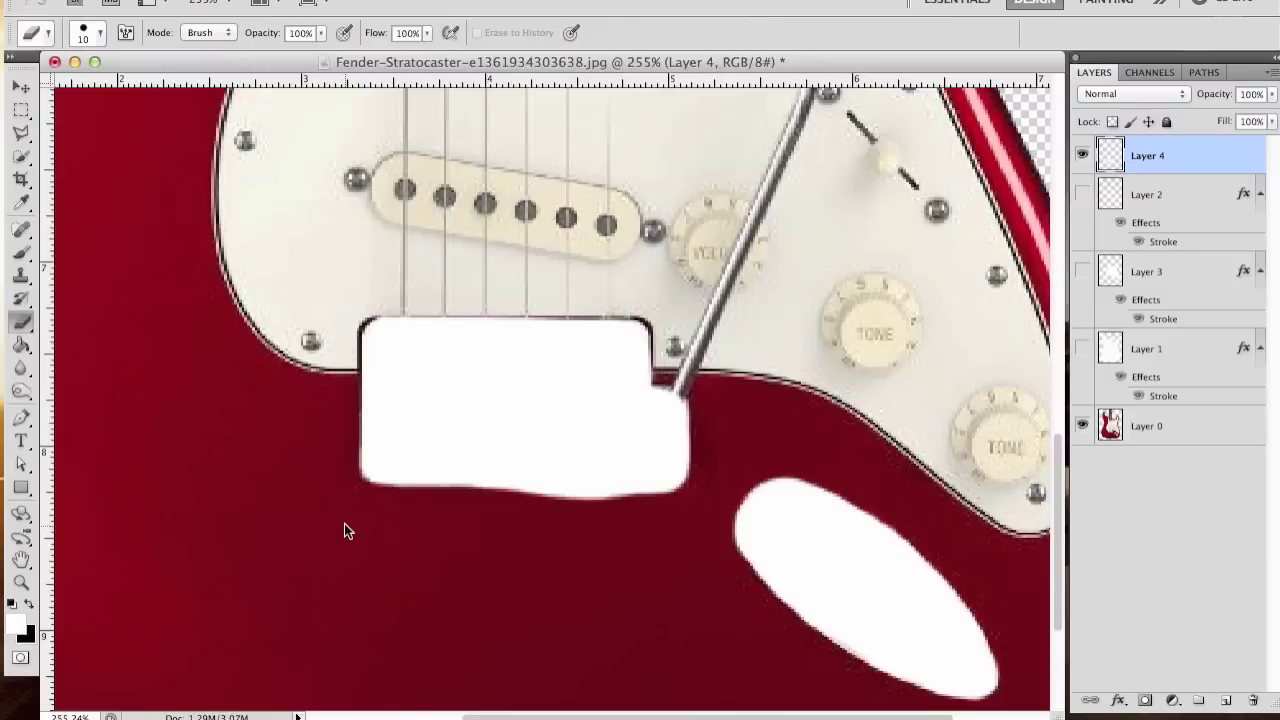
left_click(689, 499, "shift")
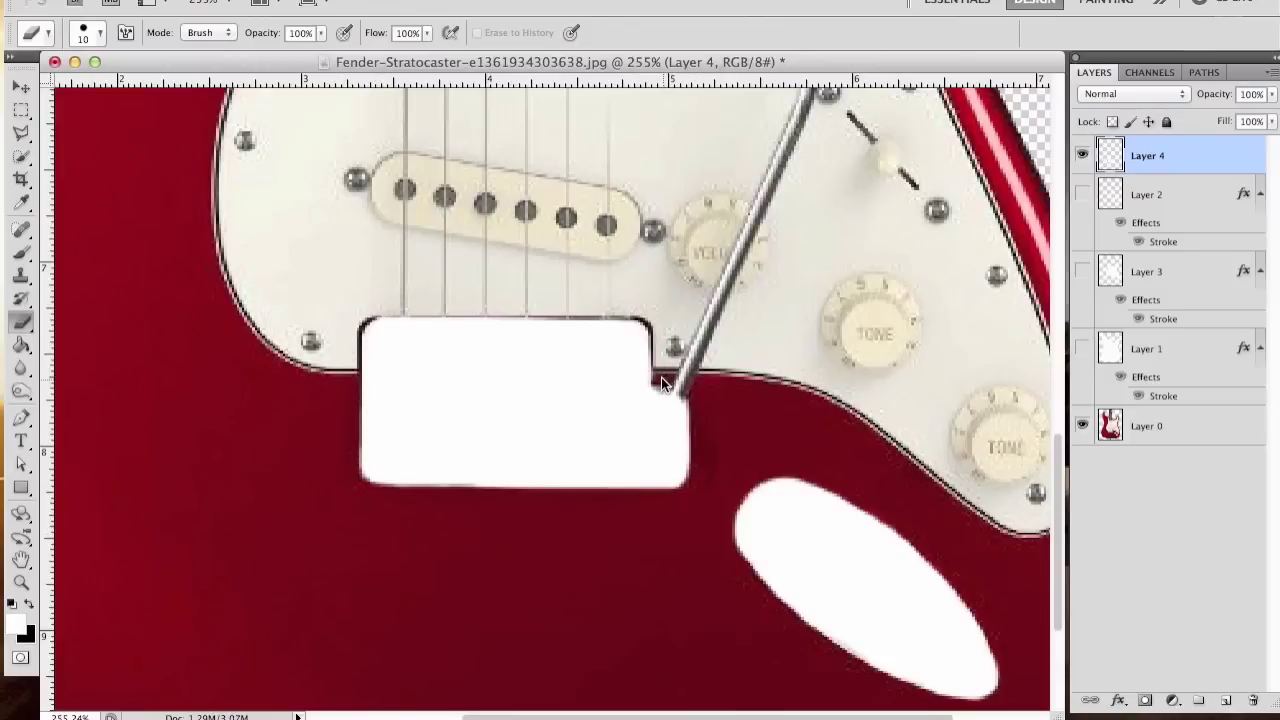
Add a black outside Stroke layer style to Layer 4 to outline the bridge and jack plate.
scroll(713, 373, "down", 5)
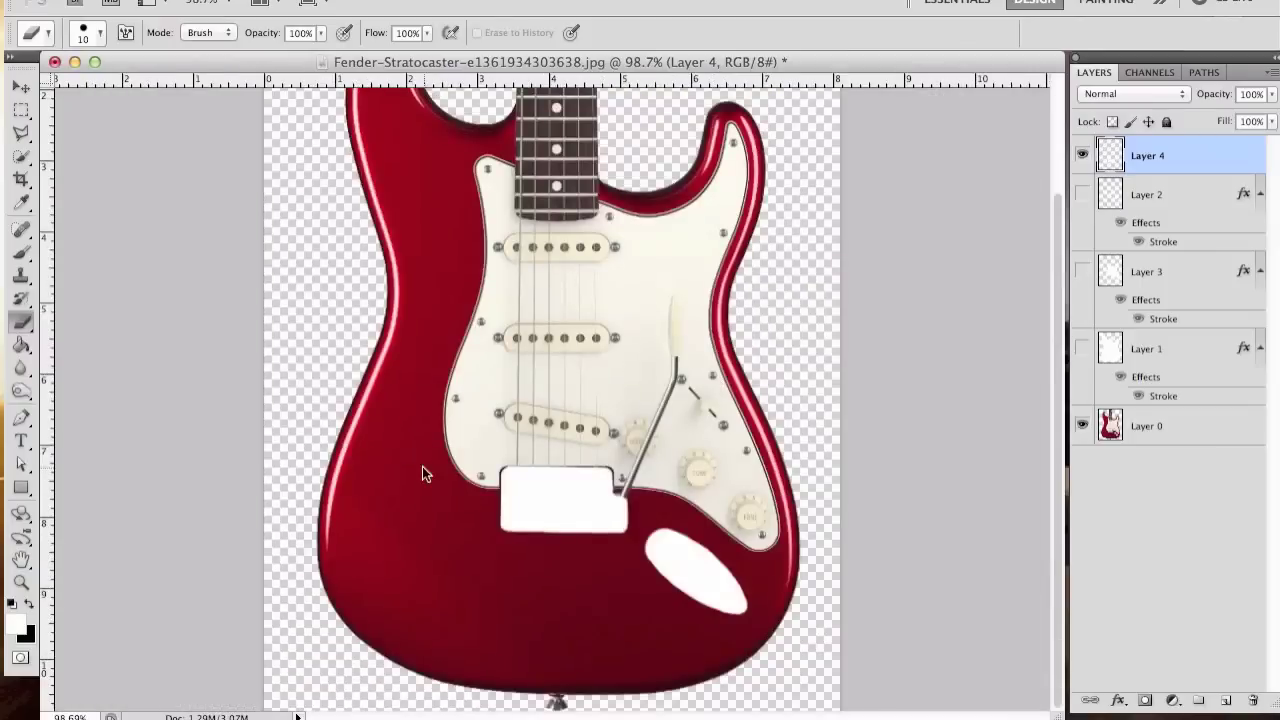
double_click(1208, 166)
left_click(559, 561)
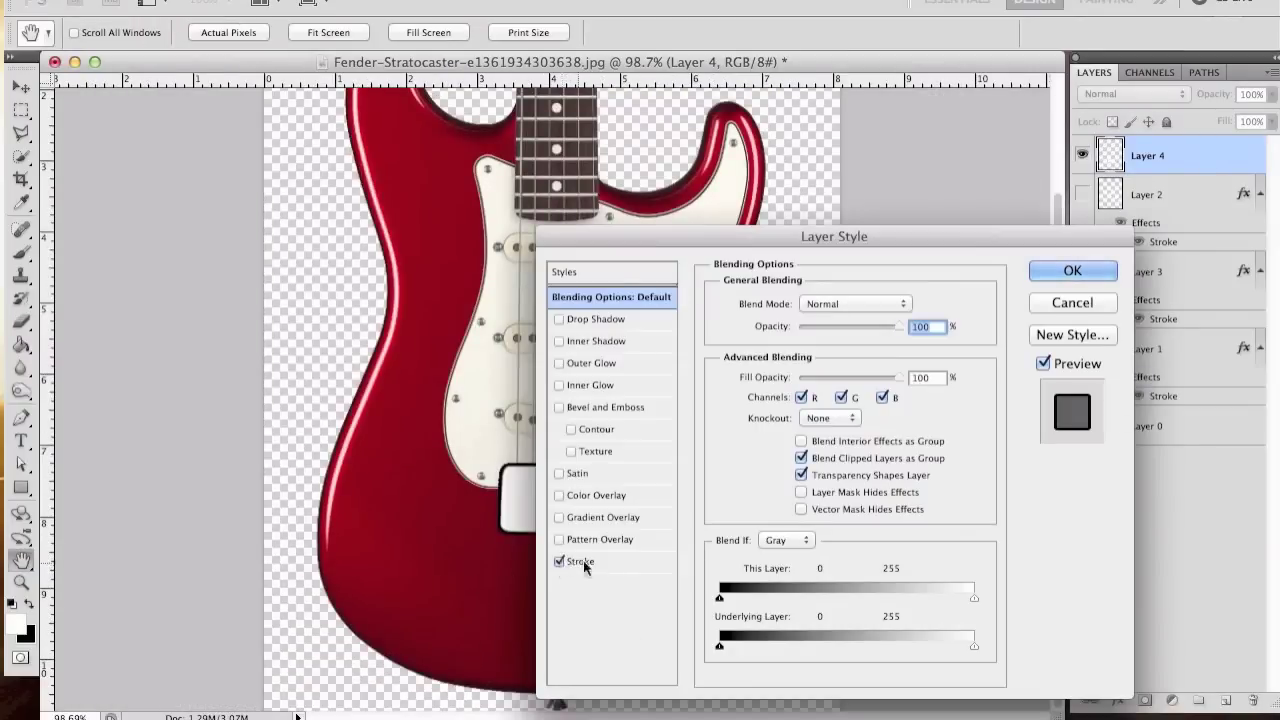
left_click(582, 562)
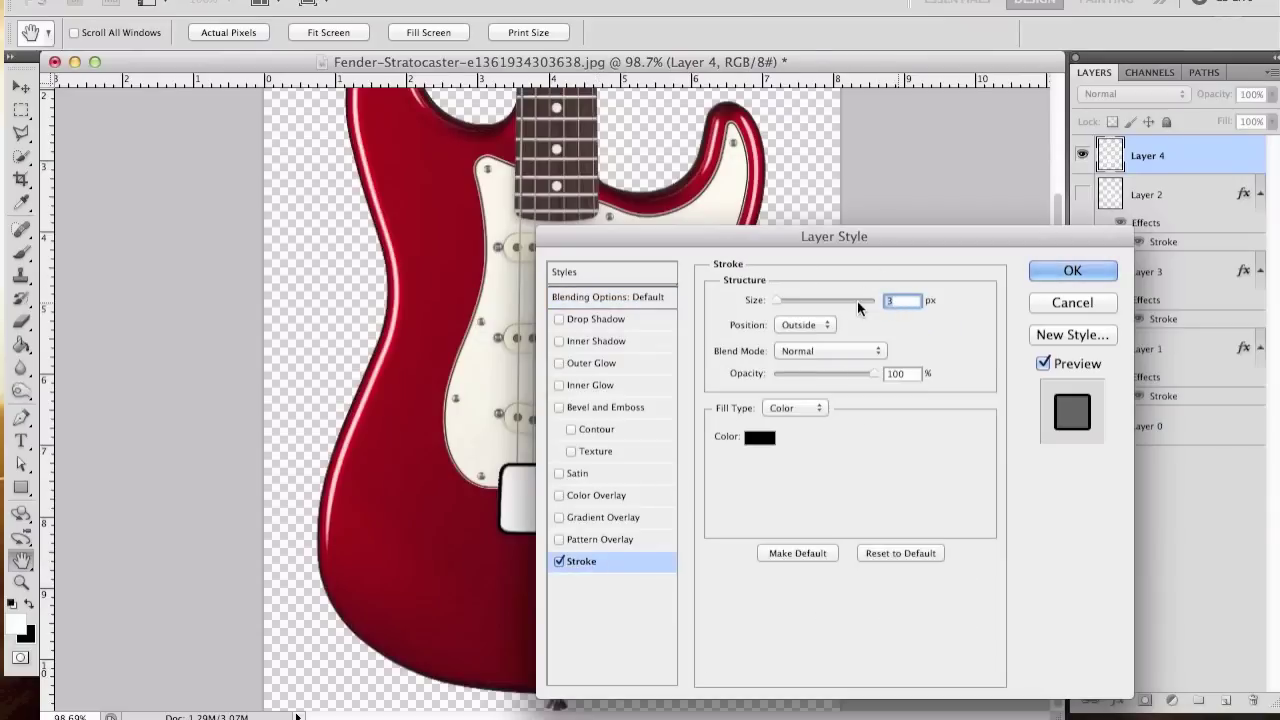
left_click(1095, 273)
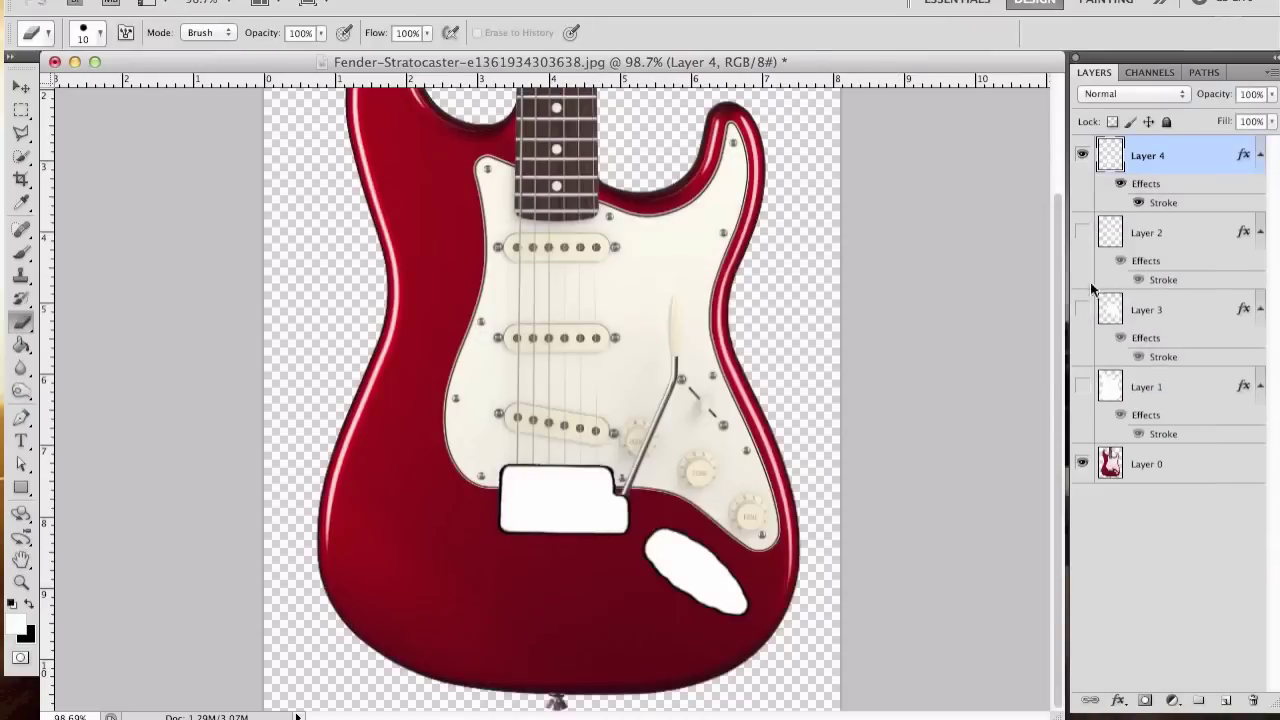
Show Layers 2, 3 and 1 again, and hide the guitar photo on Layer 0.
left_click(1081, 231)
left_click(1082, 310)
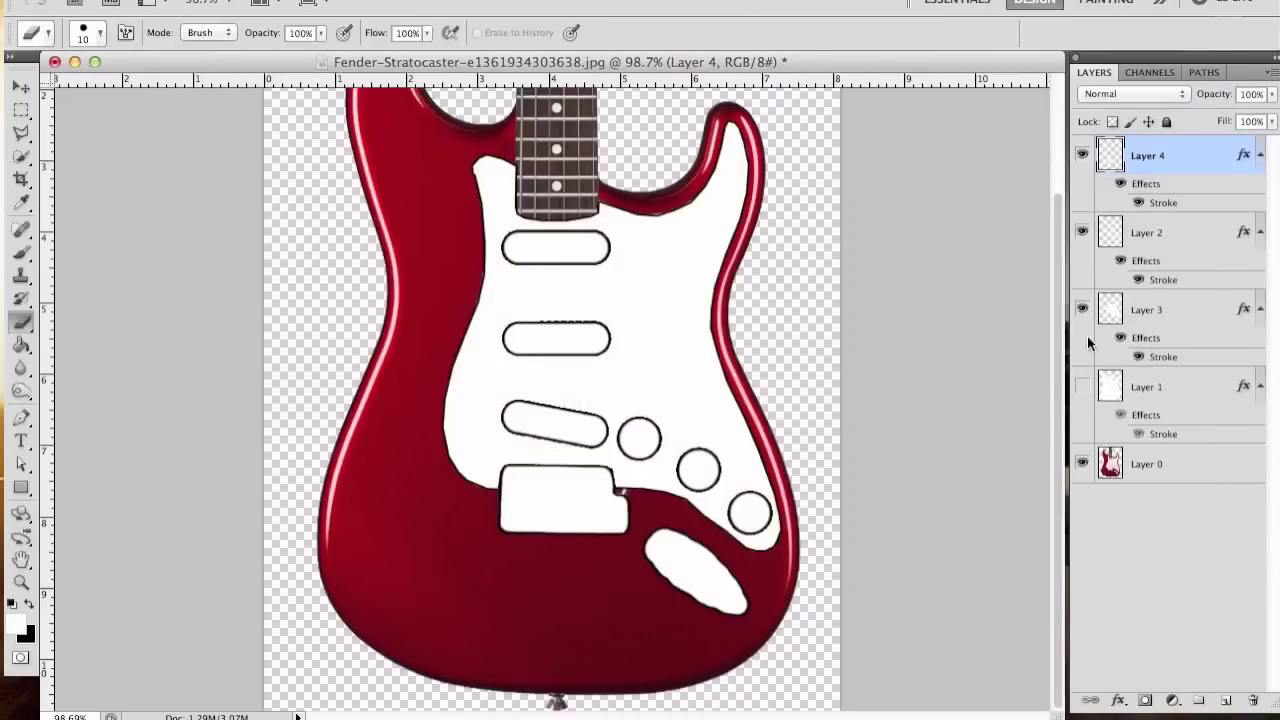
left_click(1082, 387)
key("super+minus")
left_click(1082, 463)
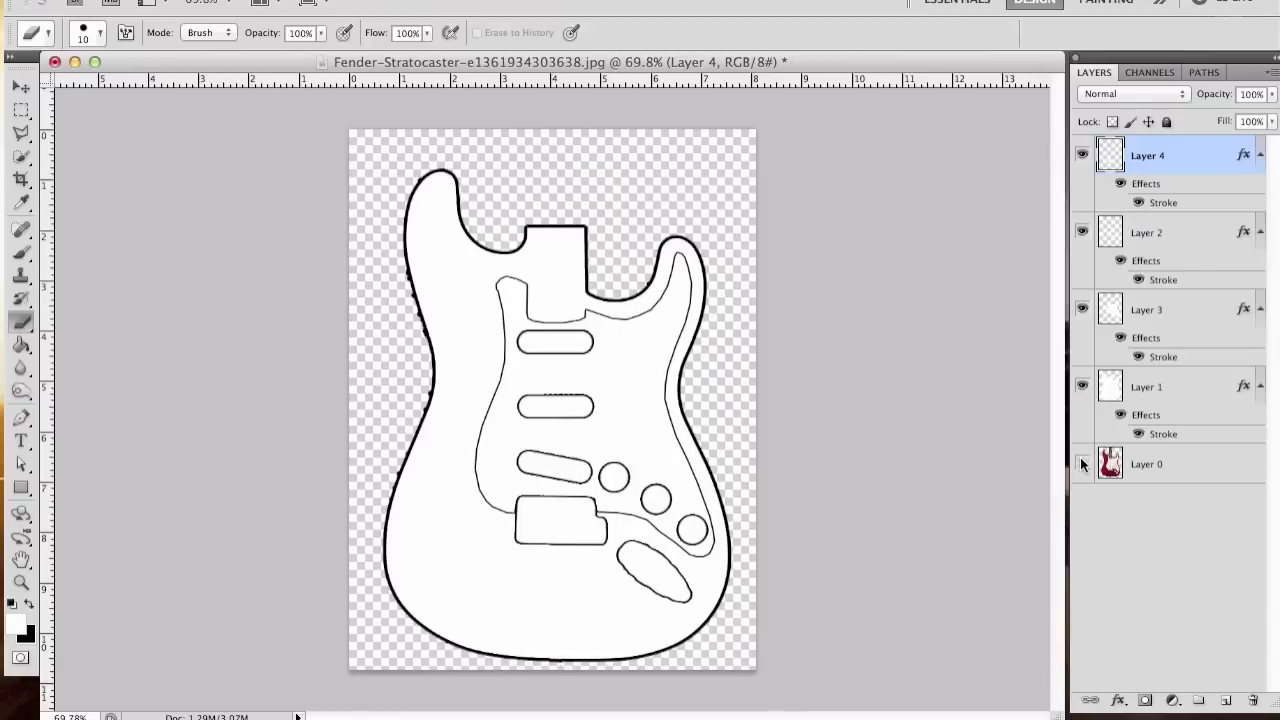
Try shifting the four template layers slightly upward on the canvas, and return them to their original position.
key("v")
left_click_drag(709, 241, 709, 221)
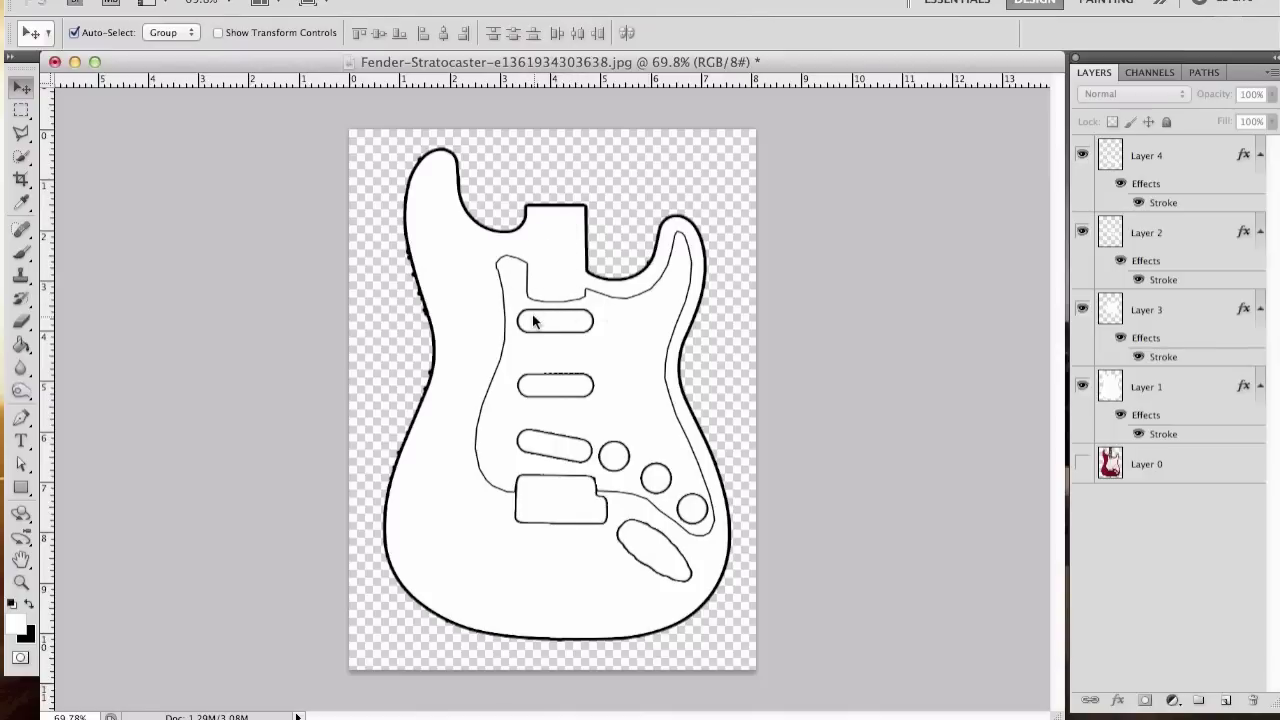
key("super+alt+a")
key("shift+Down")
key("shift+Down")
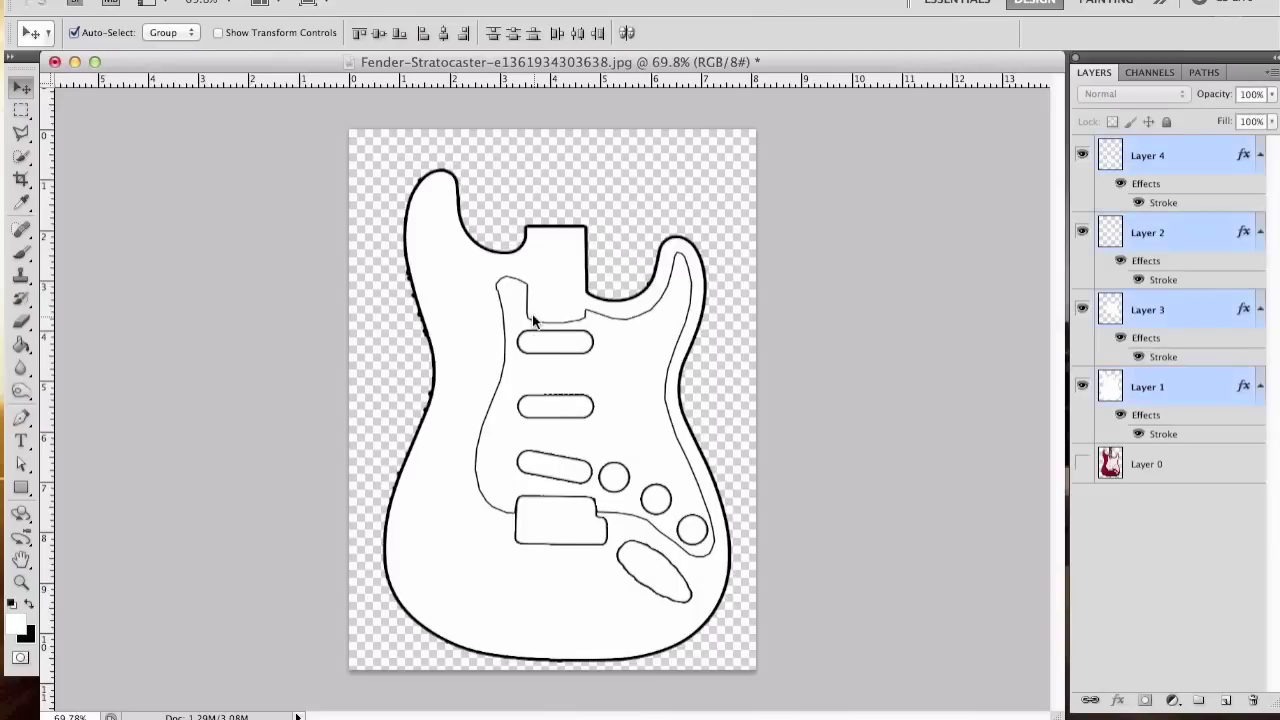
Show the photo on Layer 0, hide Layer 1, and select the lower end of the guitar neck with the Polygonal Lasso.
left_click(1082, 463)
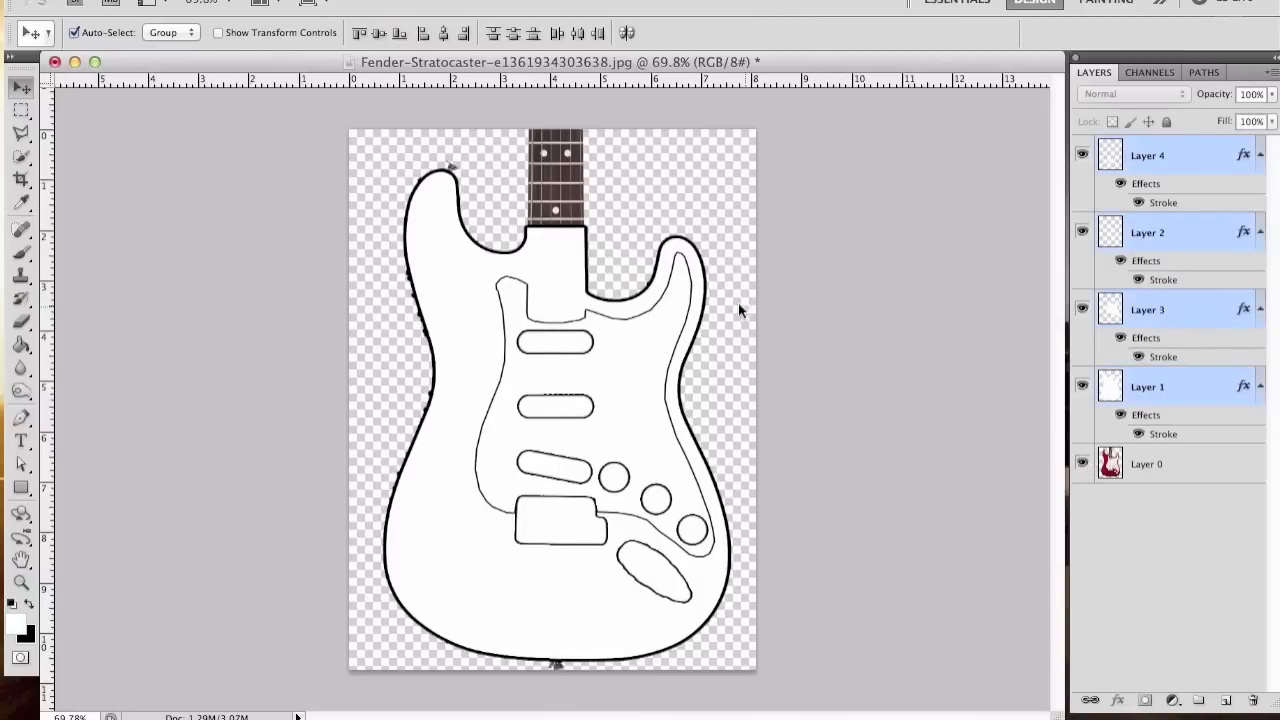
left_click(1081, 387)
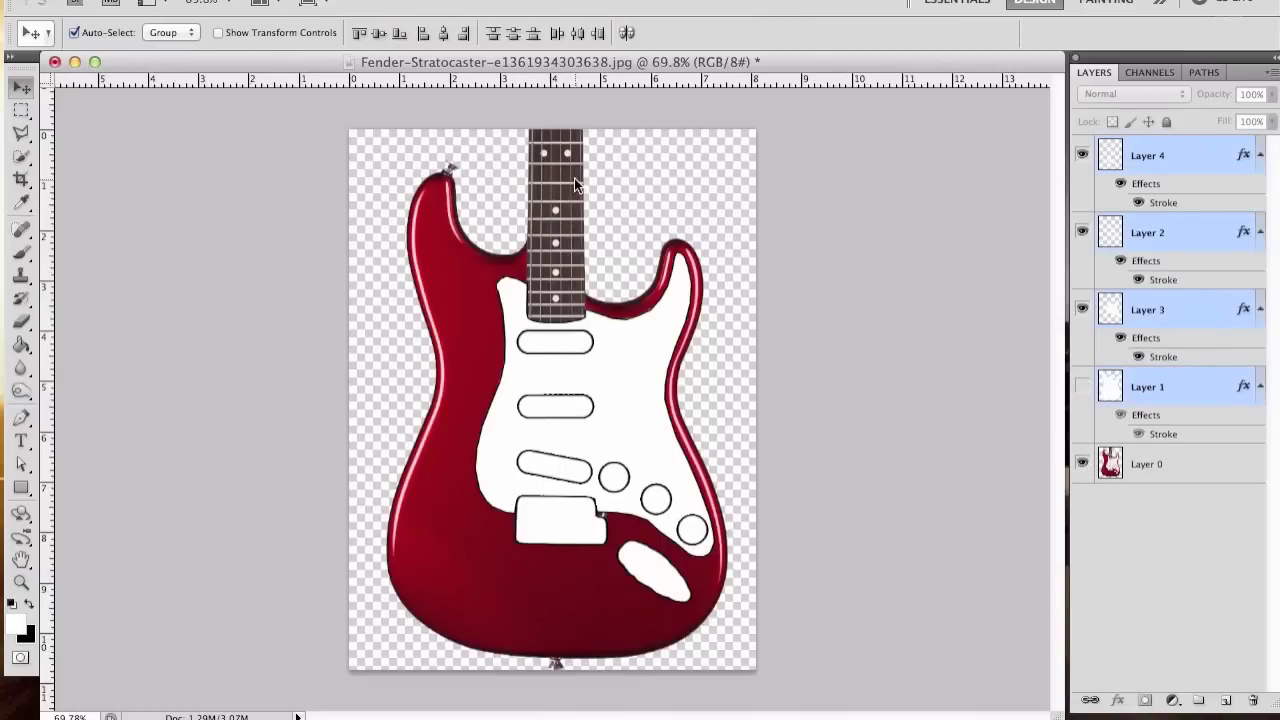
scroll(574, 178, "up", 4)
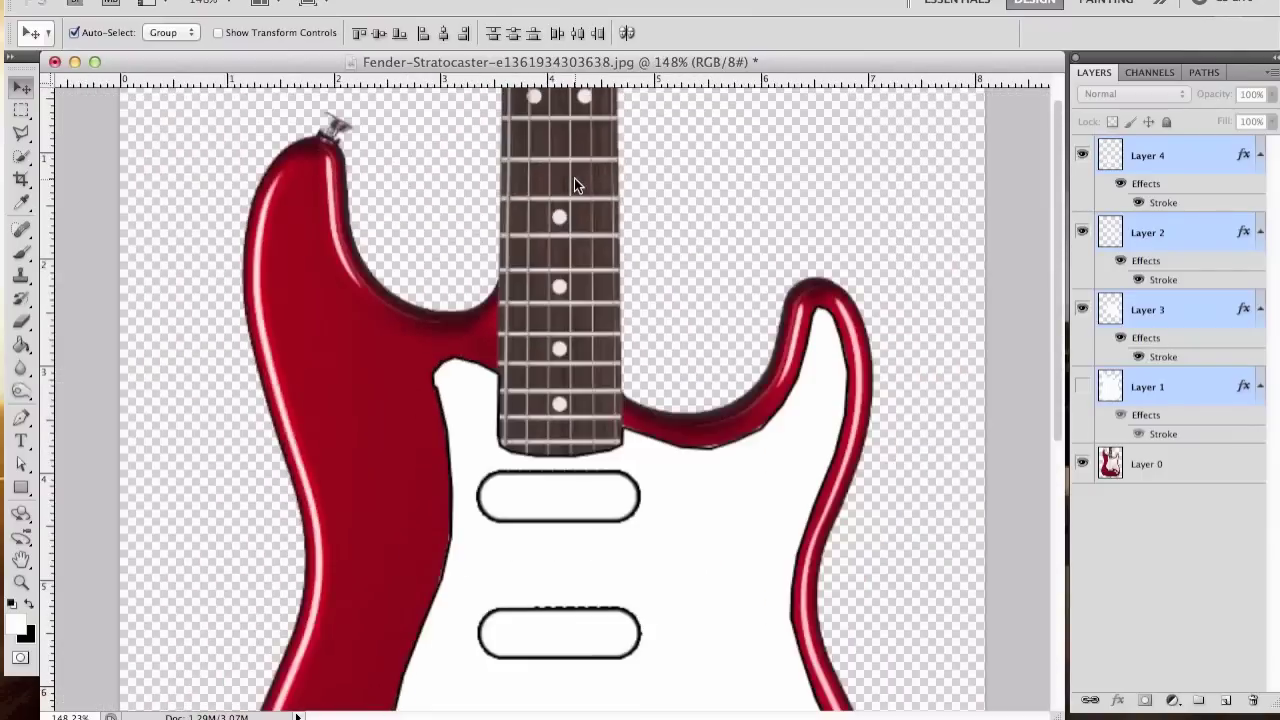
left_click(21, 132)
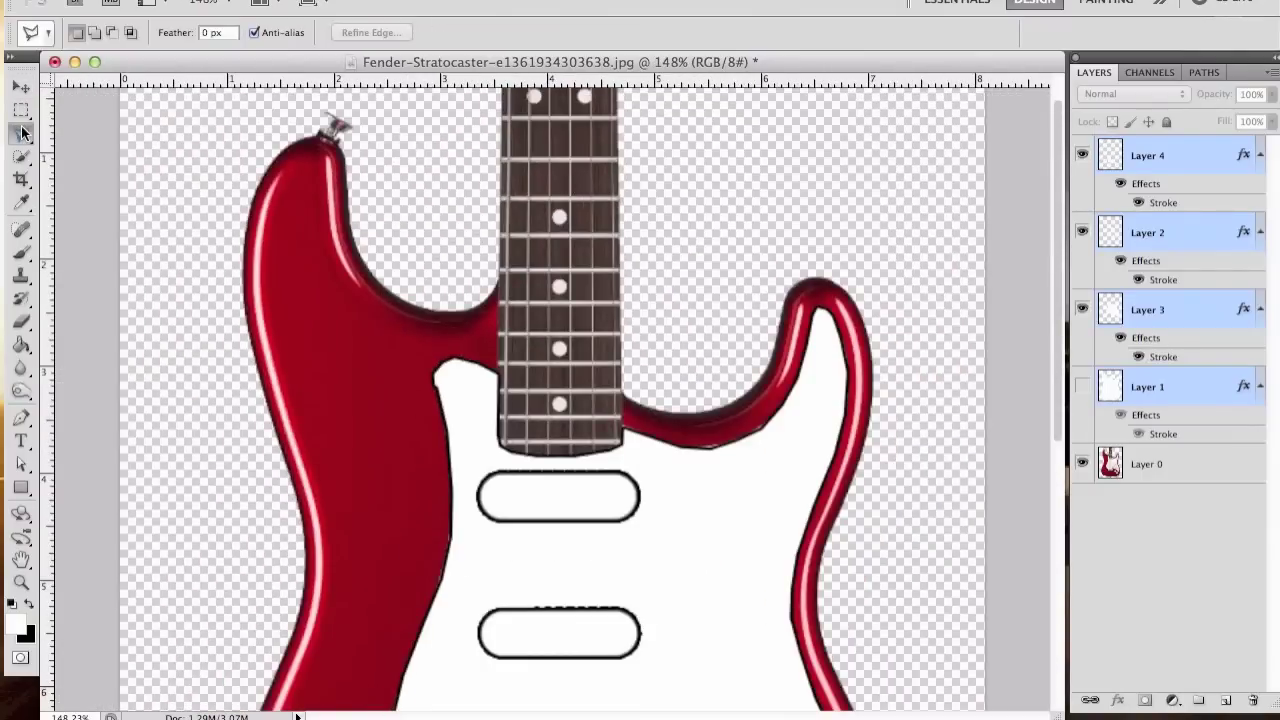
left_click(502, 282)
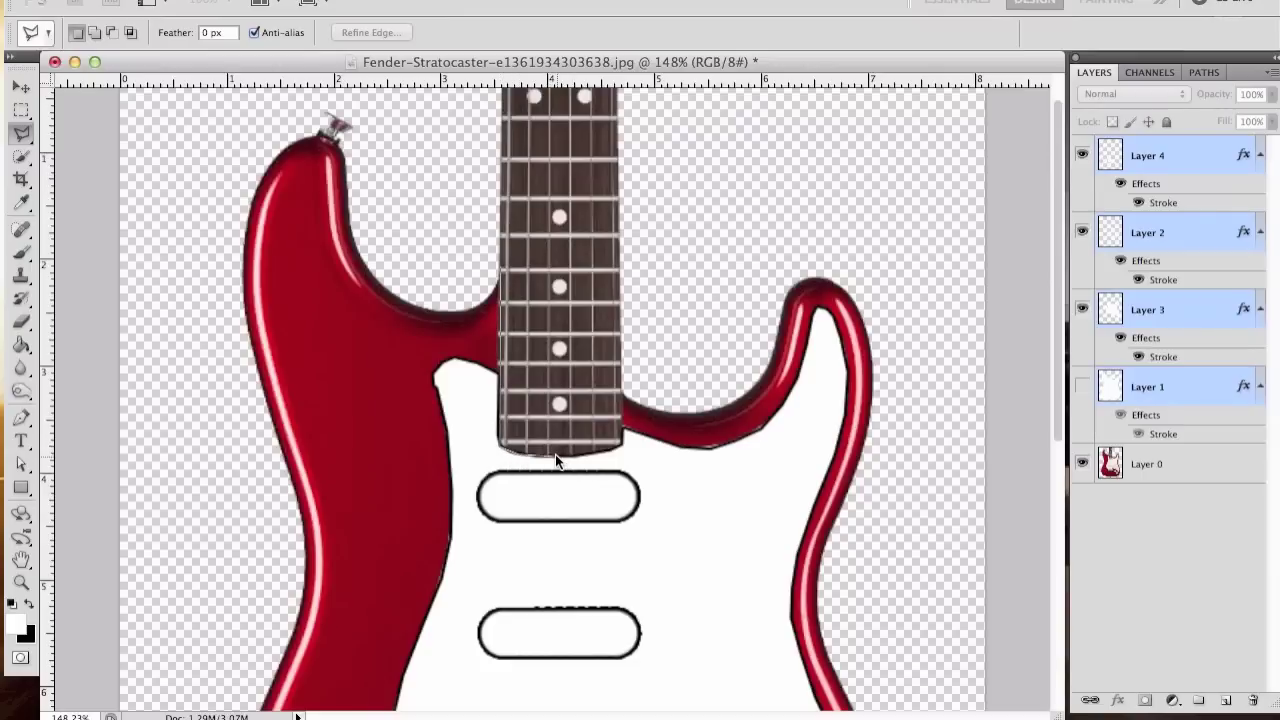
left_click(621, 444)
double_click(617, 262)
Show Layer 1 again, delete the selected neck area from it to cut the neck pocket, and deselect.
left_click(1082, 386)
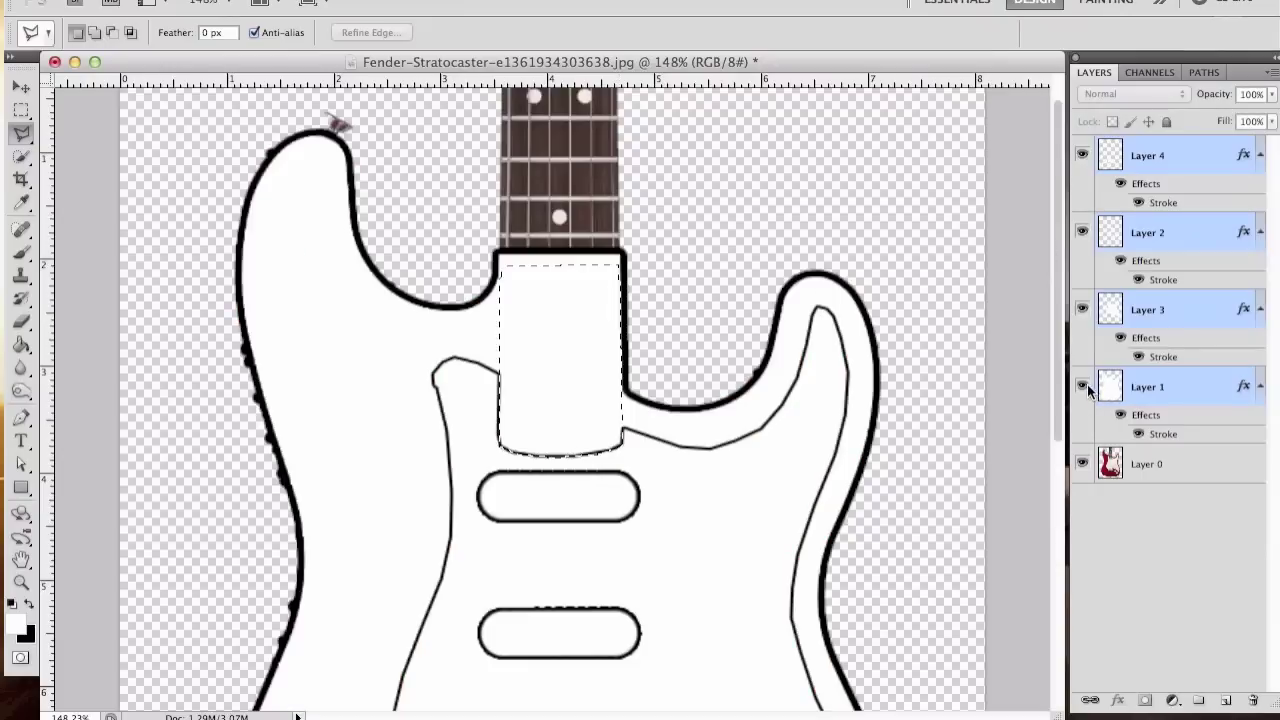
left_click(1184, 388)
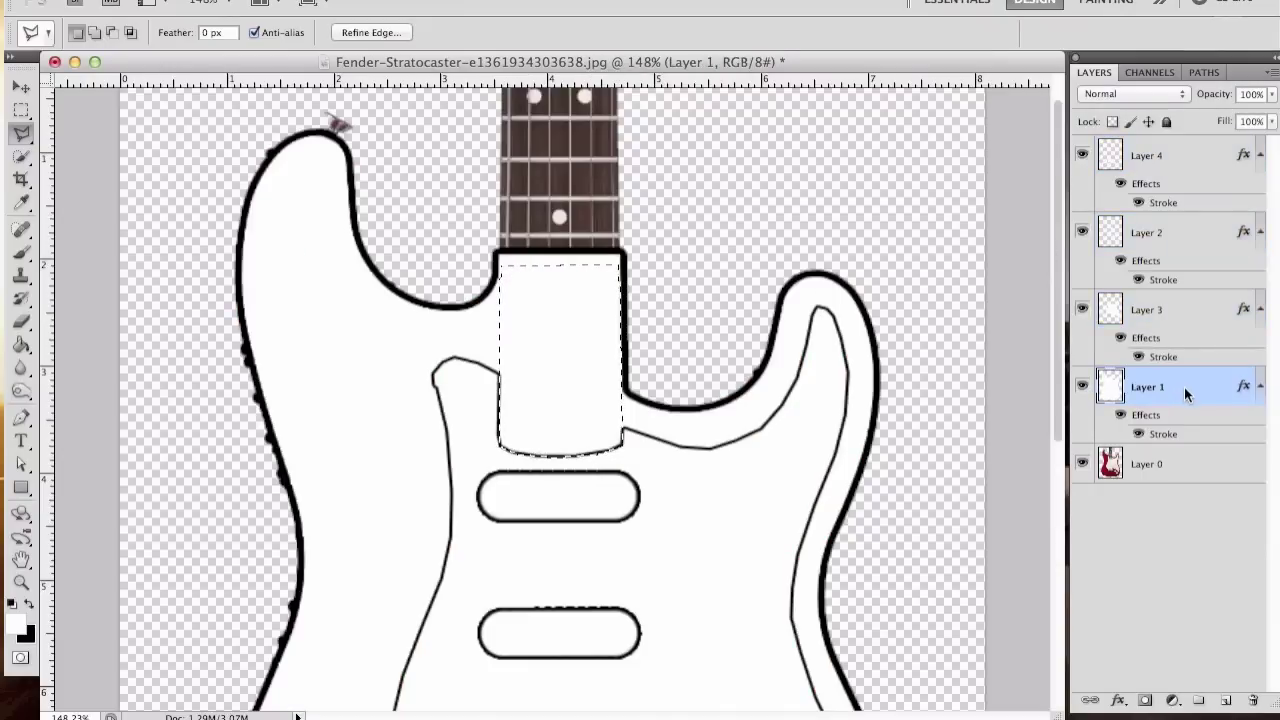
key("Delete")
key("ctrl+d")
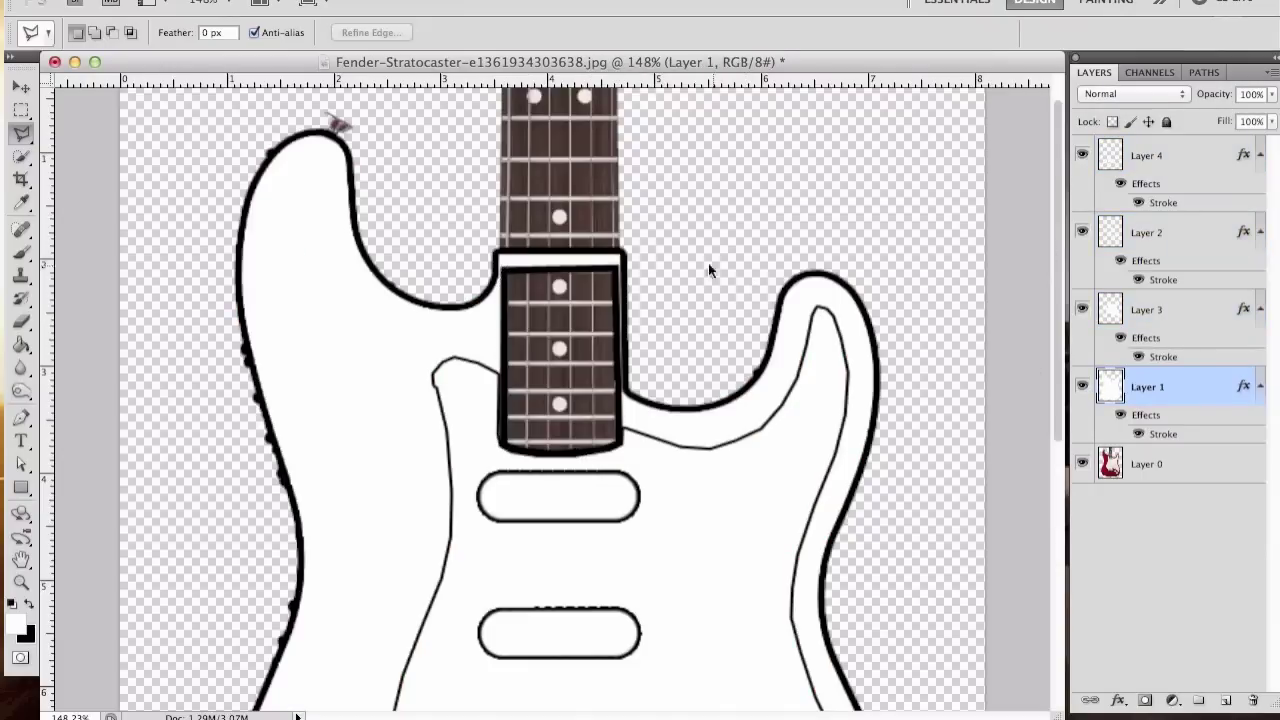
Delete the white strip closing the upper end of the neck pocket from Layer 1 with a rectangular selection.
key("e")
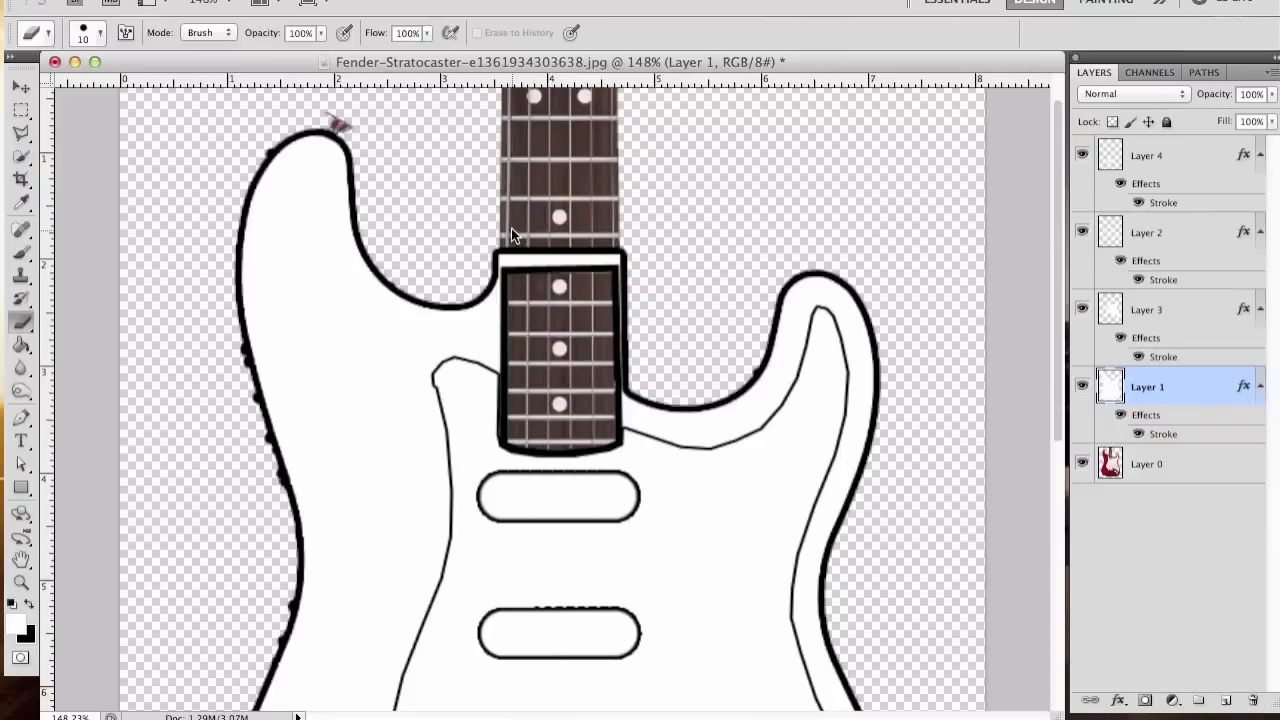
key("m")
mouse_move(511, 228)
left_mouse_down()
mouse_move(540, 291)
mouse_move(659, 353)
mouse_move(657, 384)
left_mouse_up()
key("Delete")
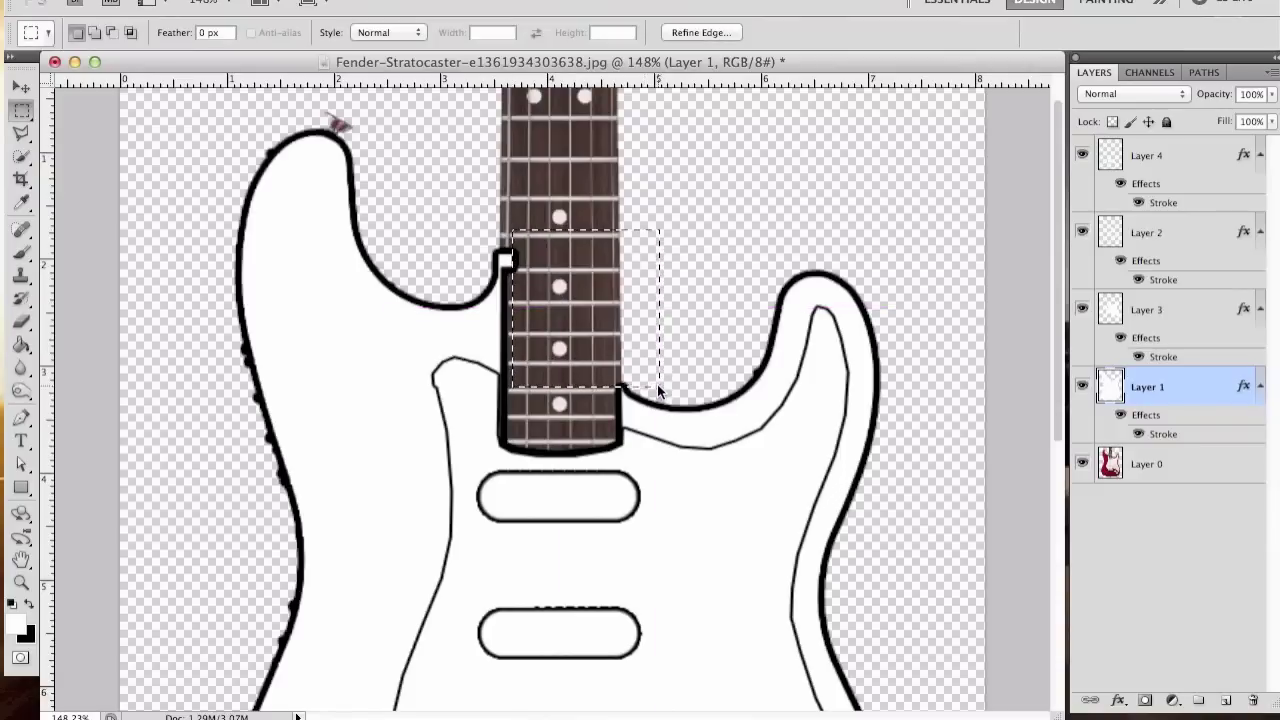
Nudge the rectangular selection left to remove the leftover white stub at the neck pocket's upper left corner, and deselect.
left_click_drag(575, 340, 567, 340)
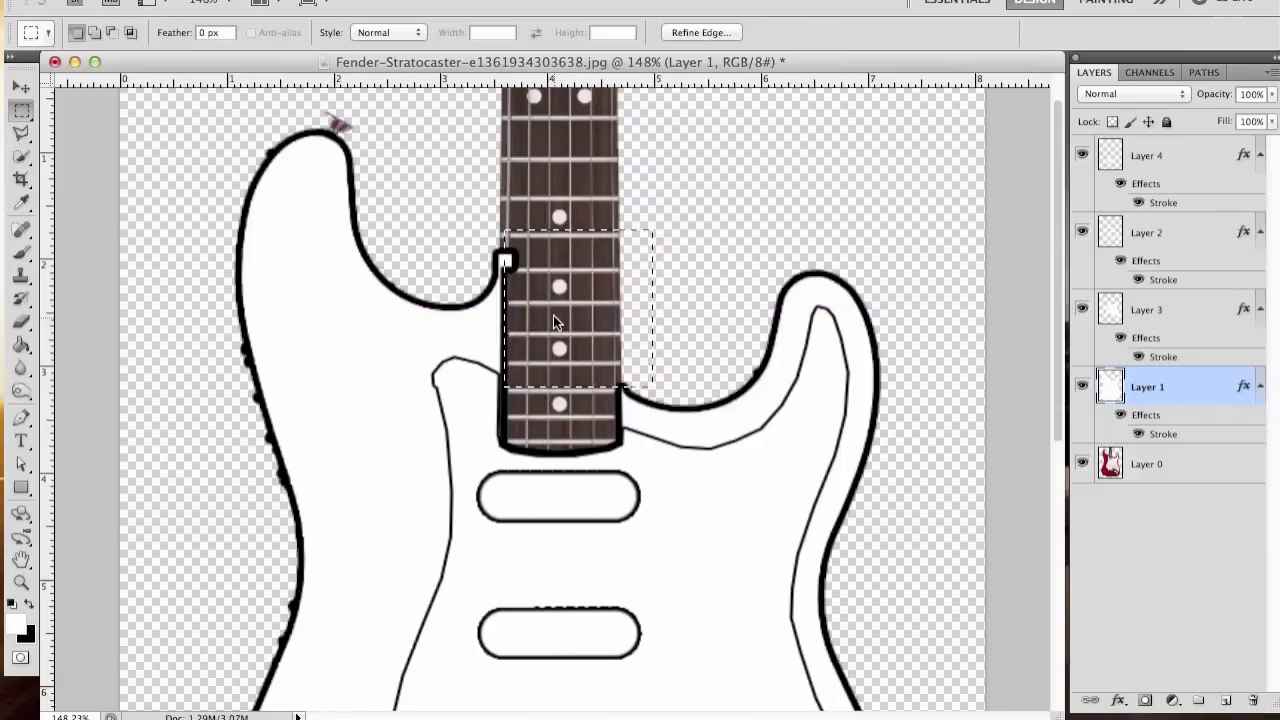
key("Left")
key("Left")
key("Left")
key("Left")
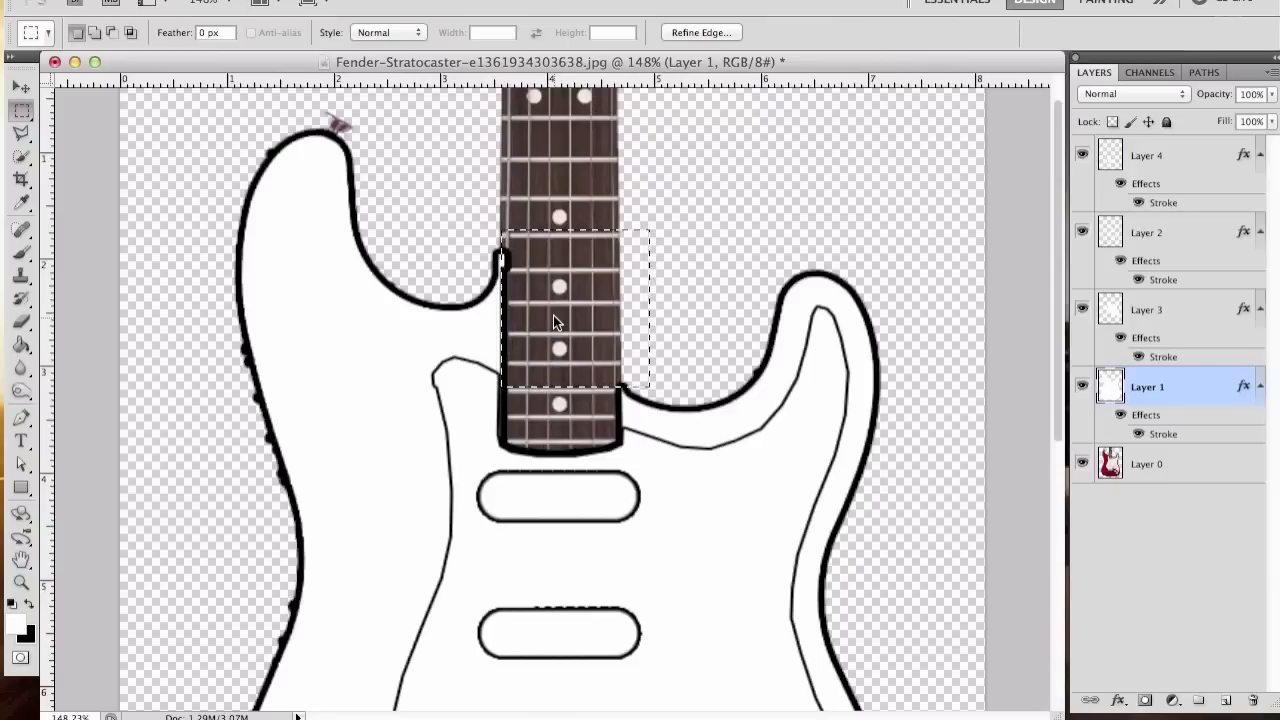
key("ctrl+d")
key("e")
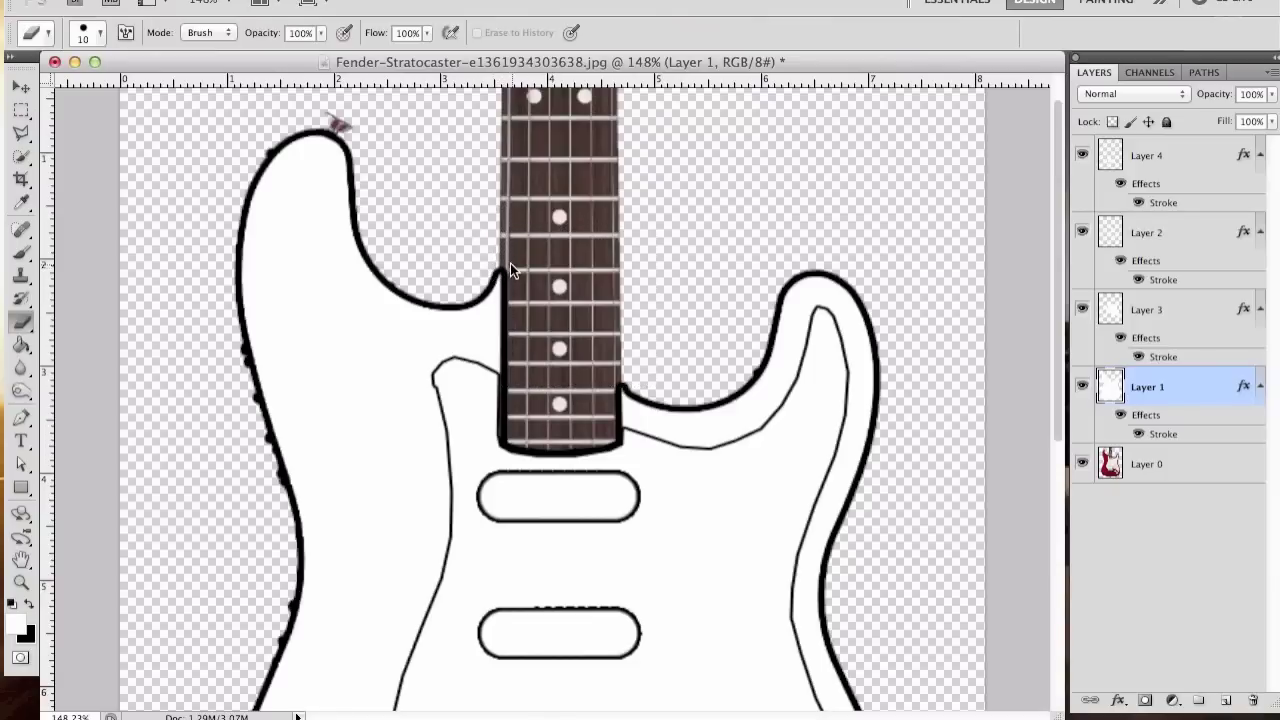
Hide the guitar photo on Layer 0 and move Layers 1 to 4 together slightly upward on the canvas.
scroll(510, 263, "down", 3)
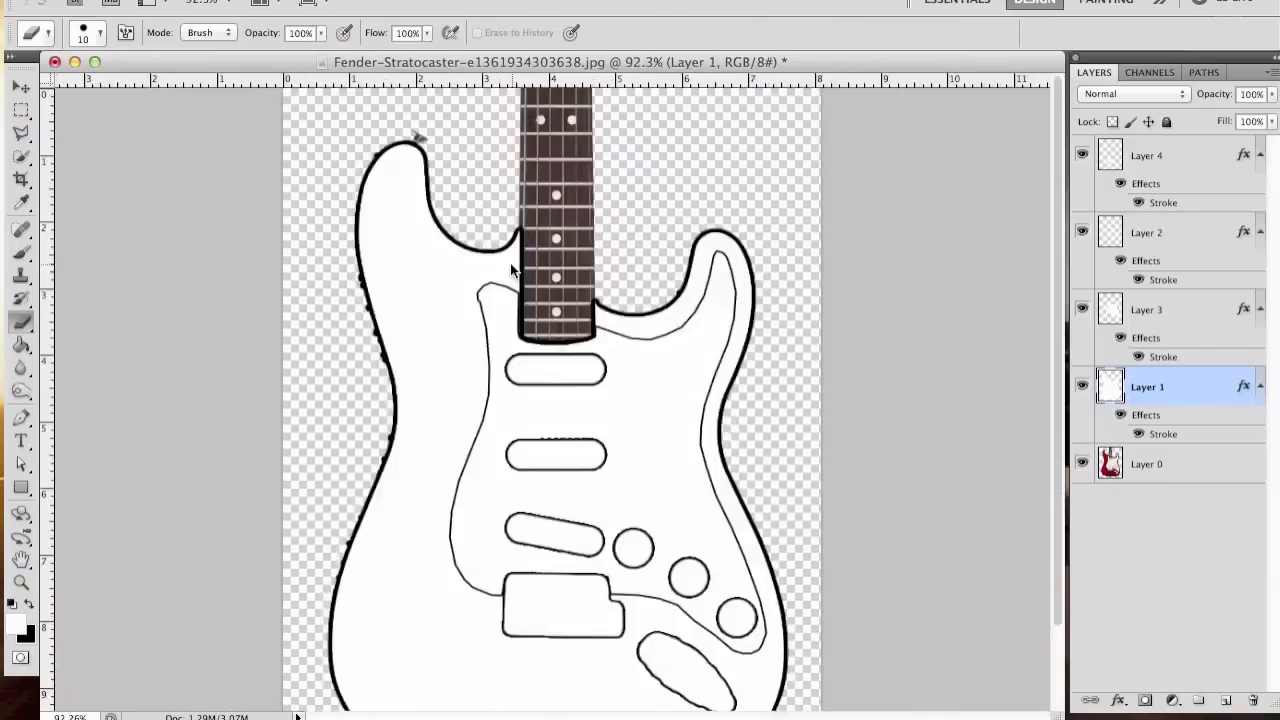
left_click(1081, 463)
scroll(590, 303, "down", 2)
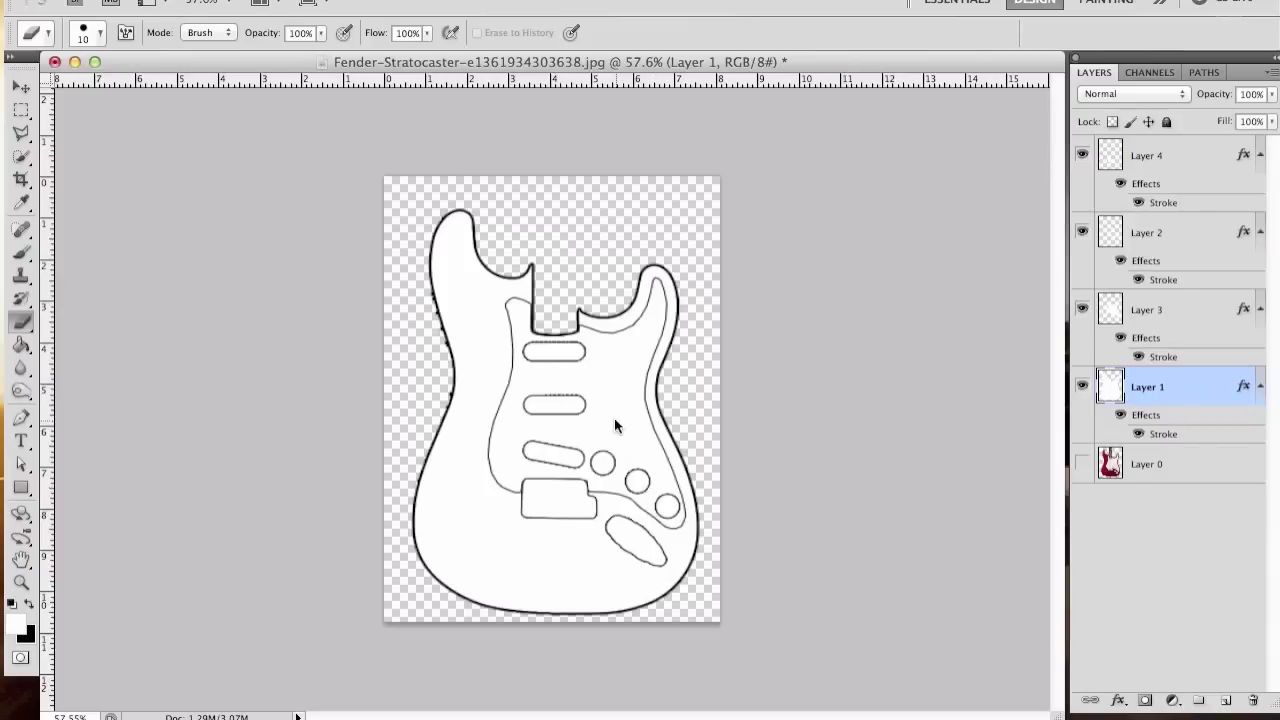
left_click(1184, 162, "shift")
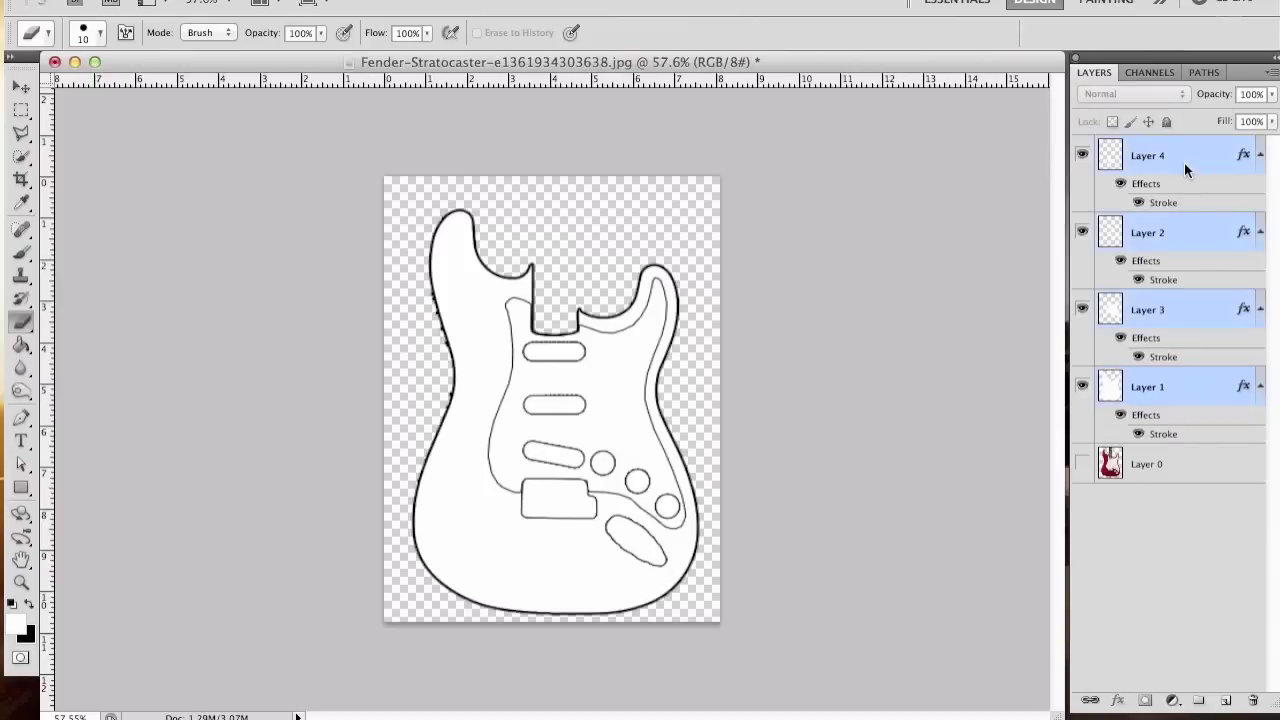
key("v")
left_click_drag(583, 425, 581, 398)
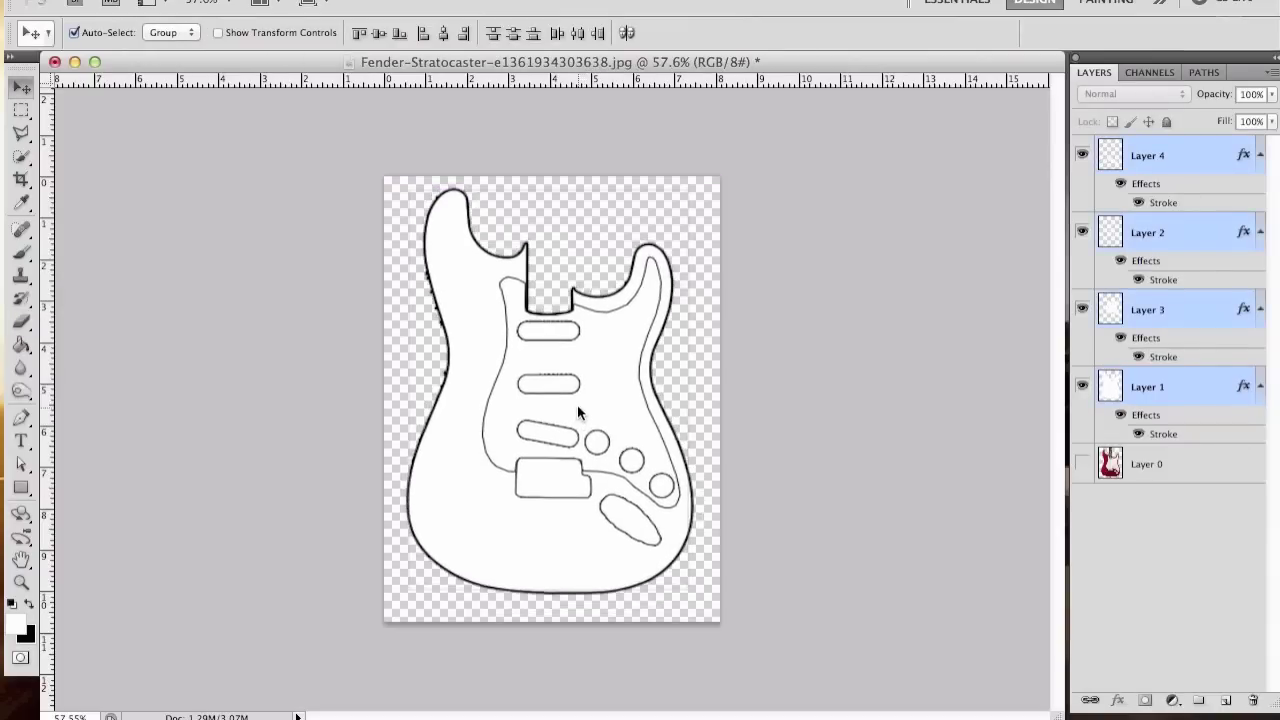
scroll(577, 402, "up", 2)
scroll(577, 402, "down", 2)
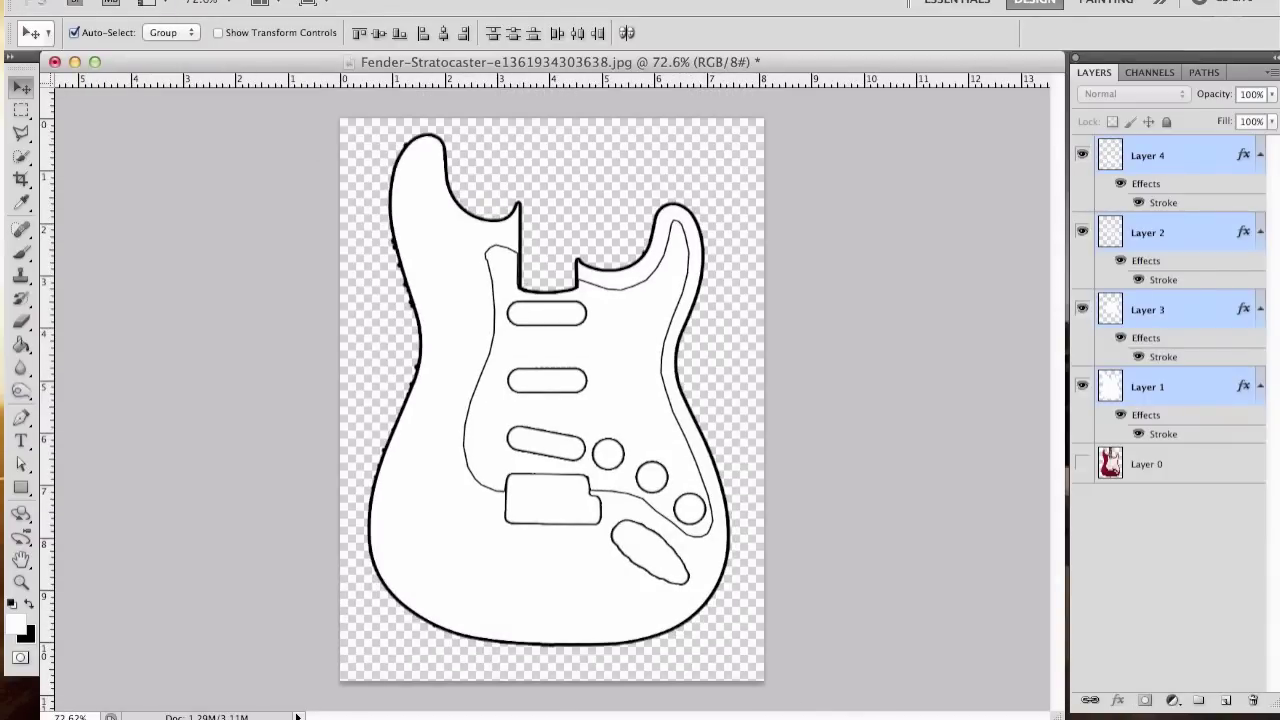
Resize the image to a document width of 8.5 inches with proportions constrained.
left_click(262, 0)
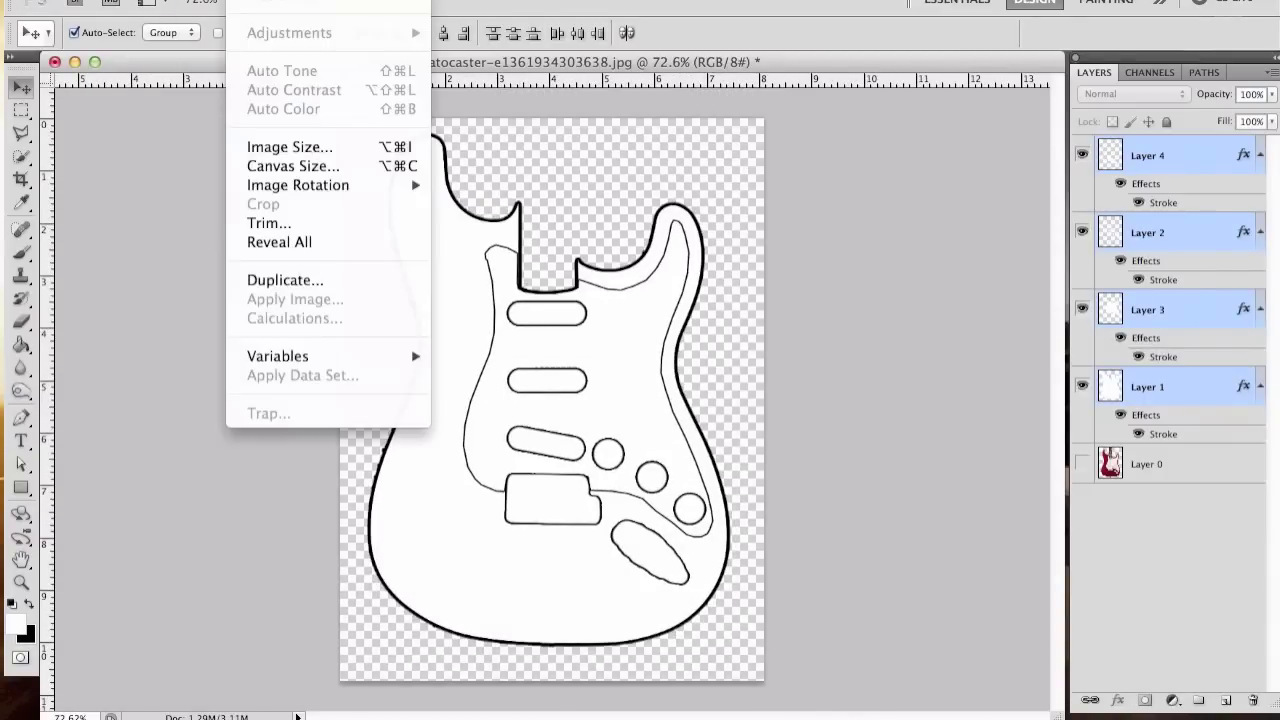
left_click(282, 145)
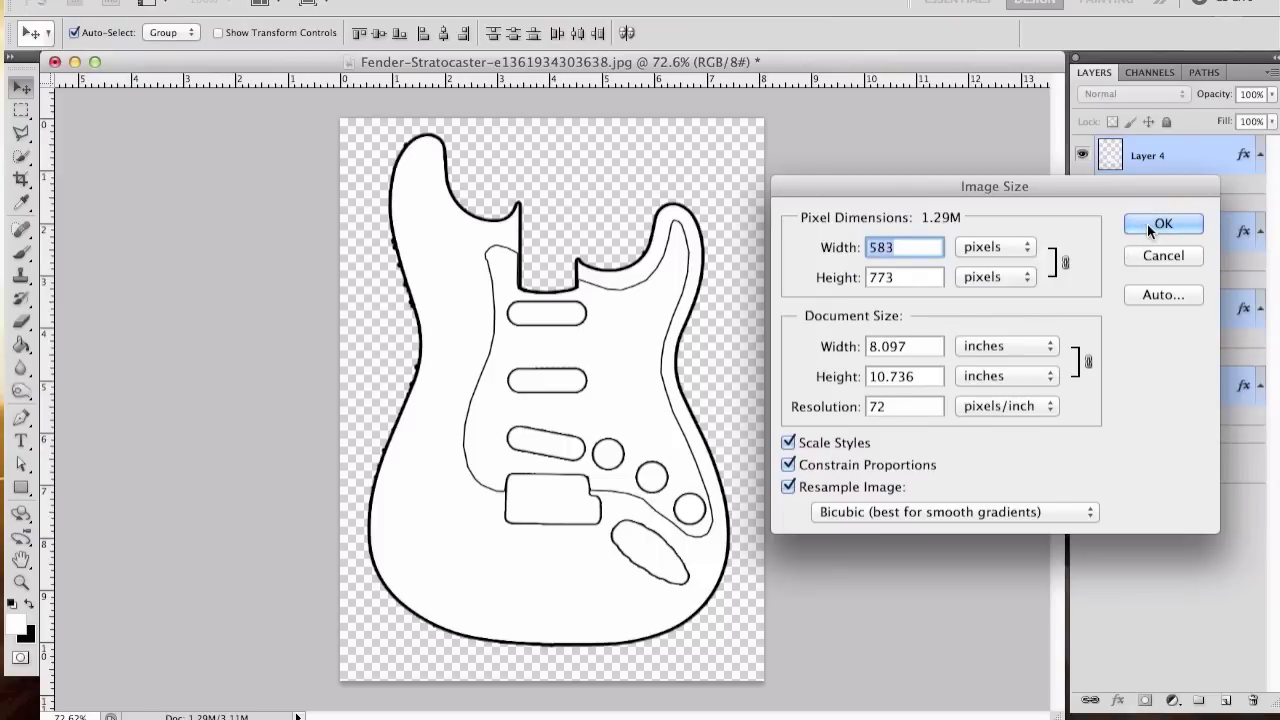
left_click_drag(898, 350, 860, 347)
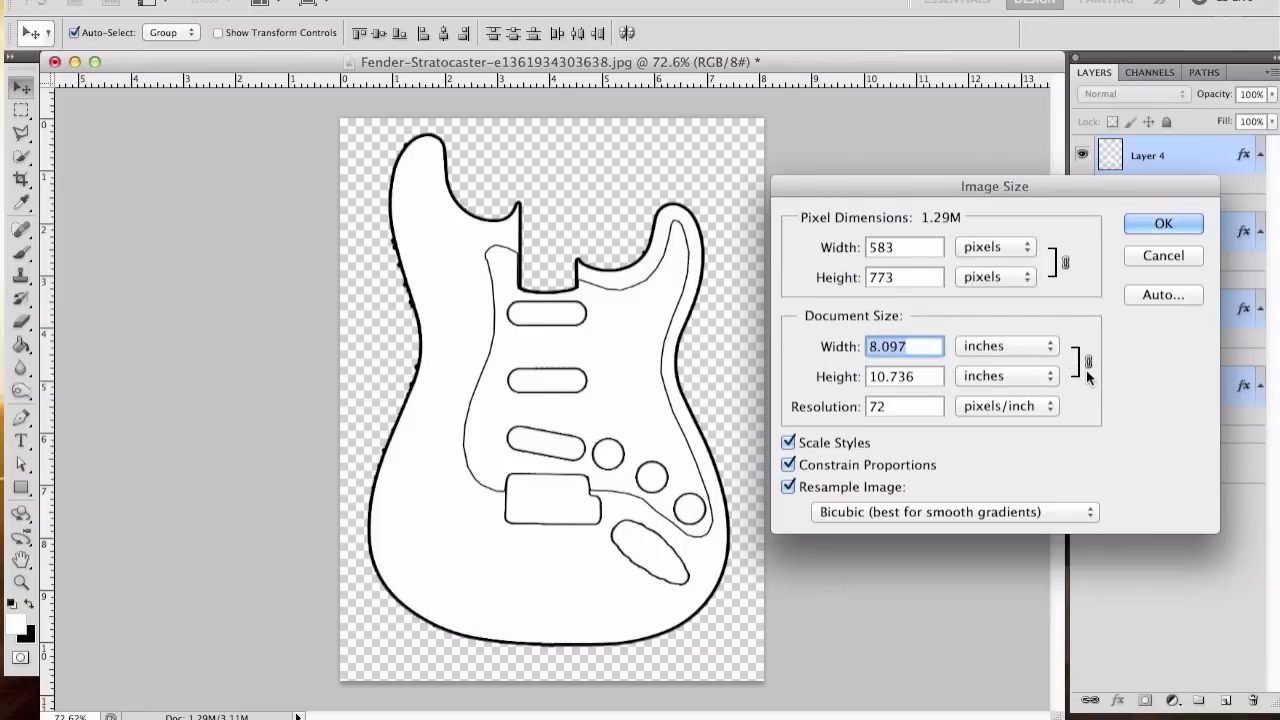
left_click(927, 372)
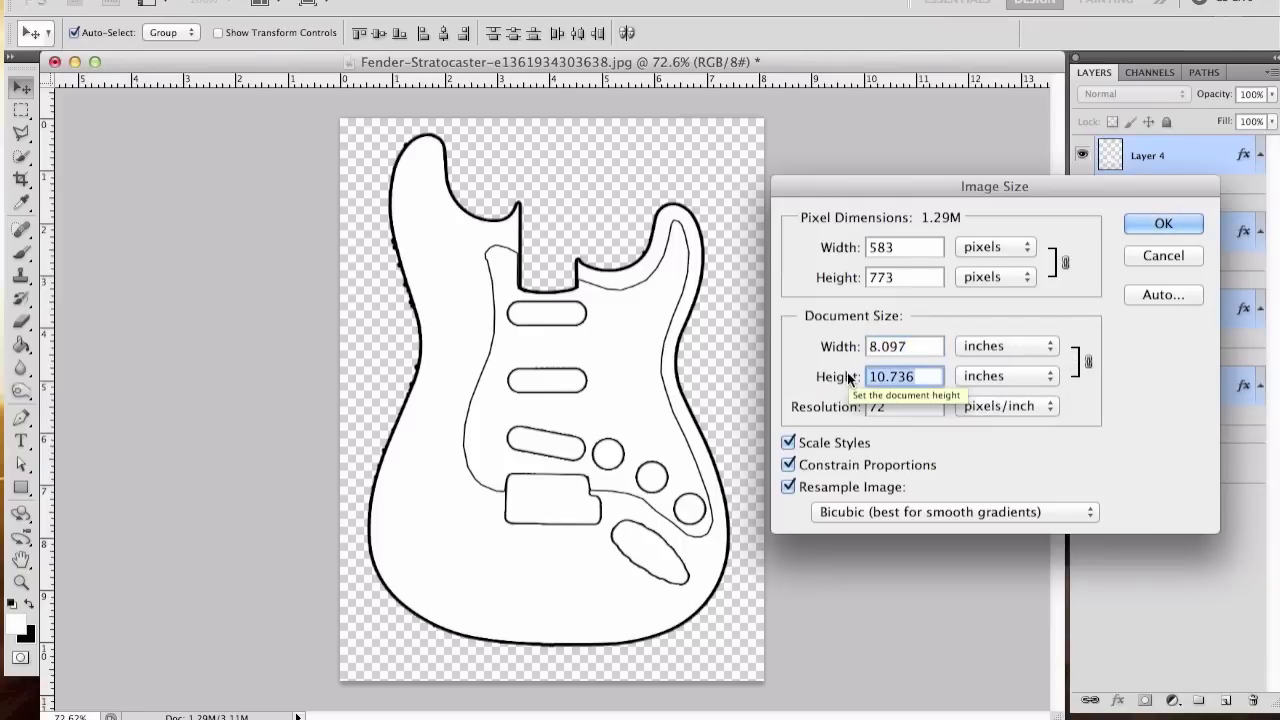
left_click(916, 348)
left_click_drag(916, 348, 811, 347)
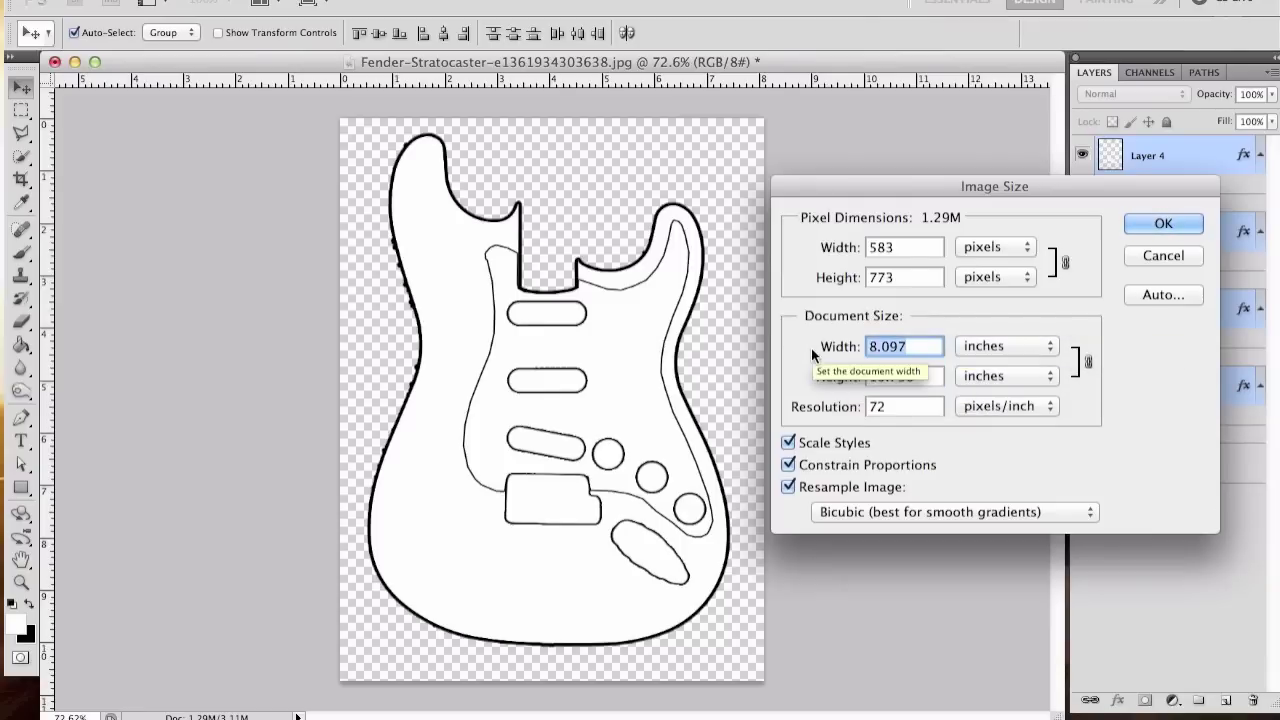
type("8.5")
left_click(905, 376)
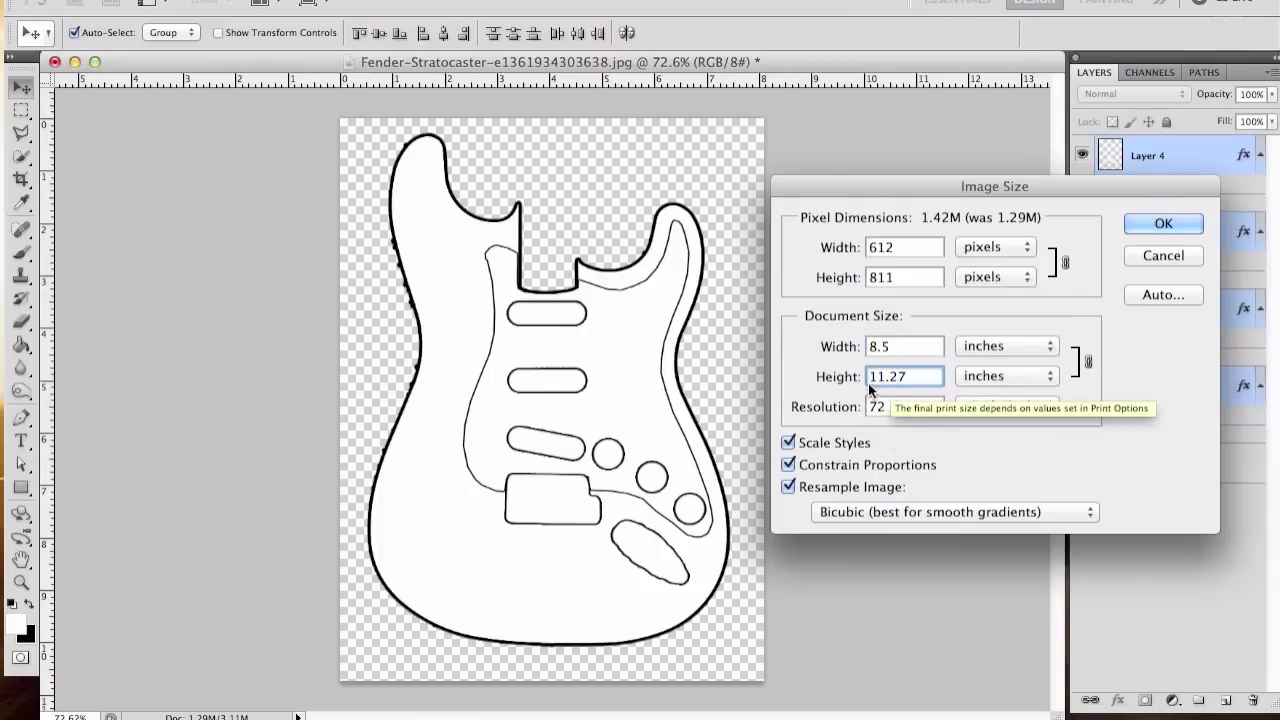
left_click(1143, 220)
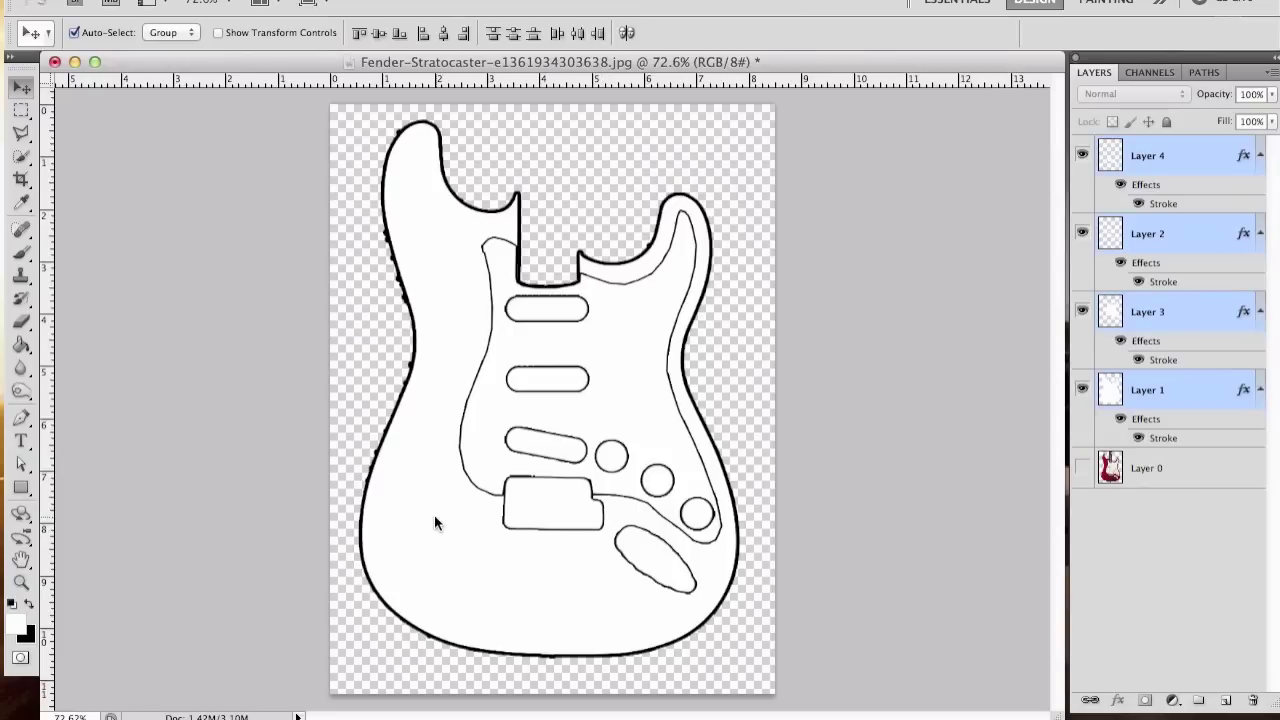
Erase the bumps along the upper left edge of the guitar body on Layer 1 with the 10 px Eraser.
scroll(368, 231, "up", 5)
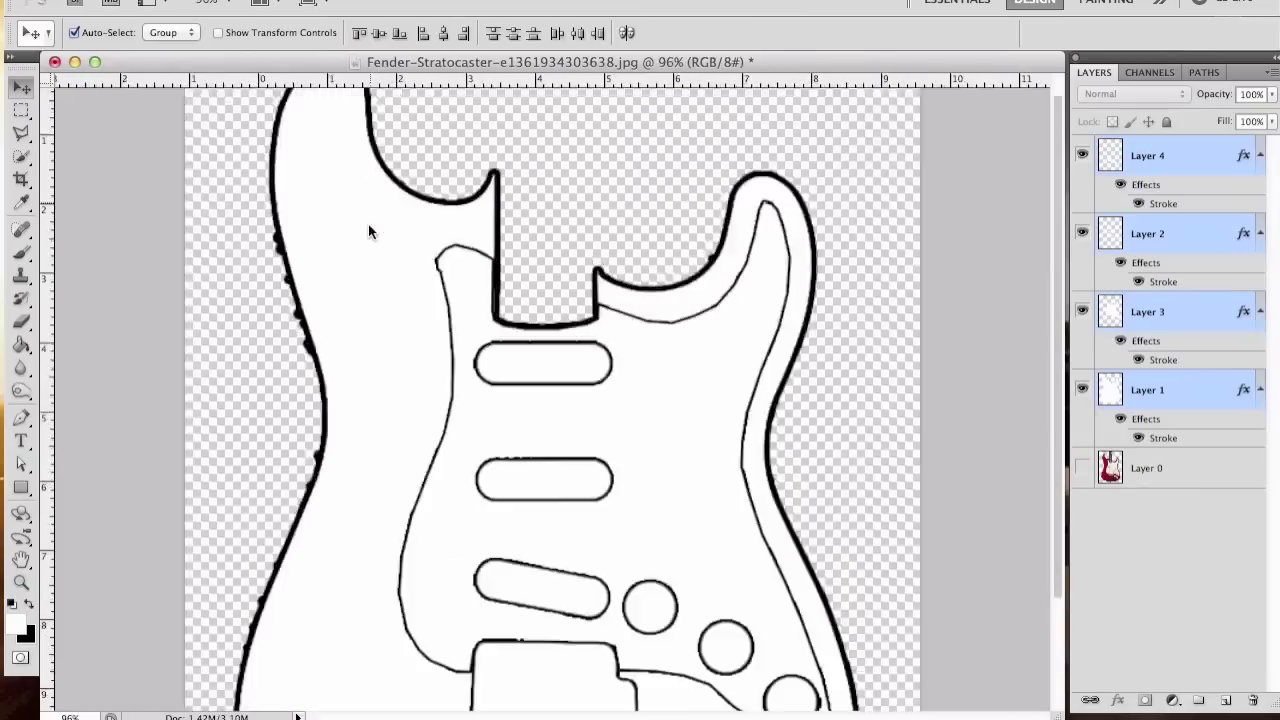
scroll(368, 223, "down", 2)
scroll(99, 147, "up", 6)
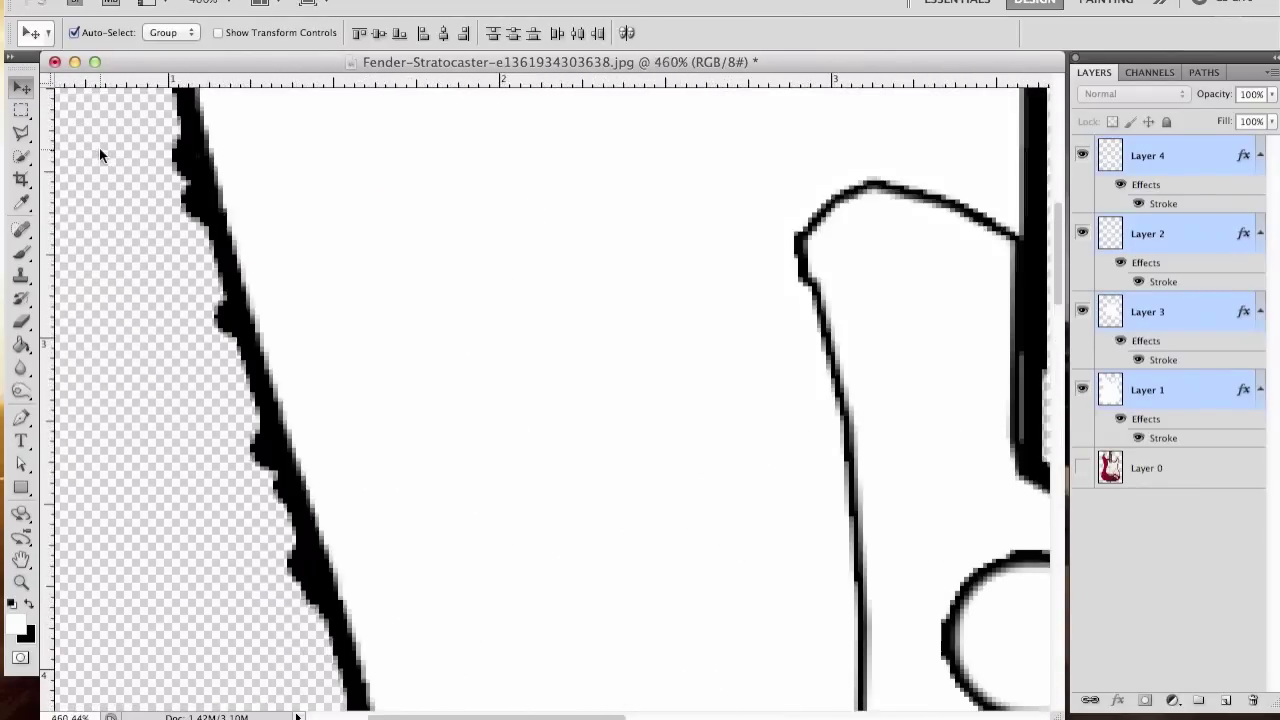
key("e")
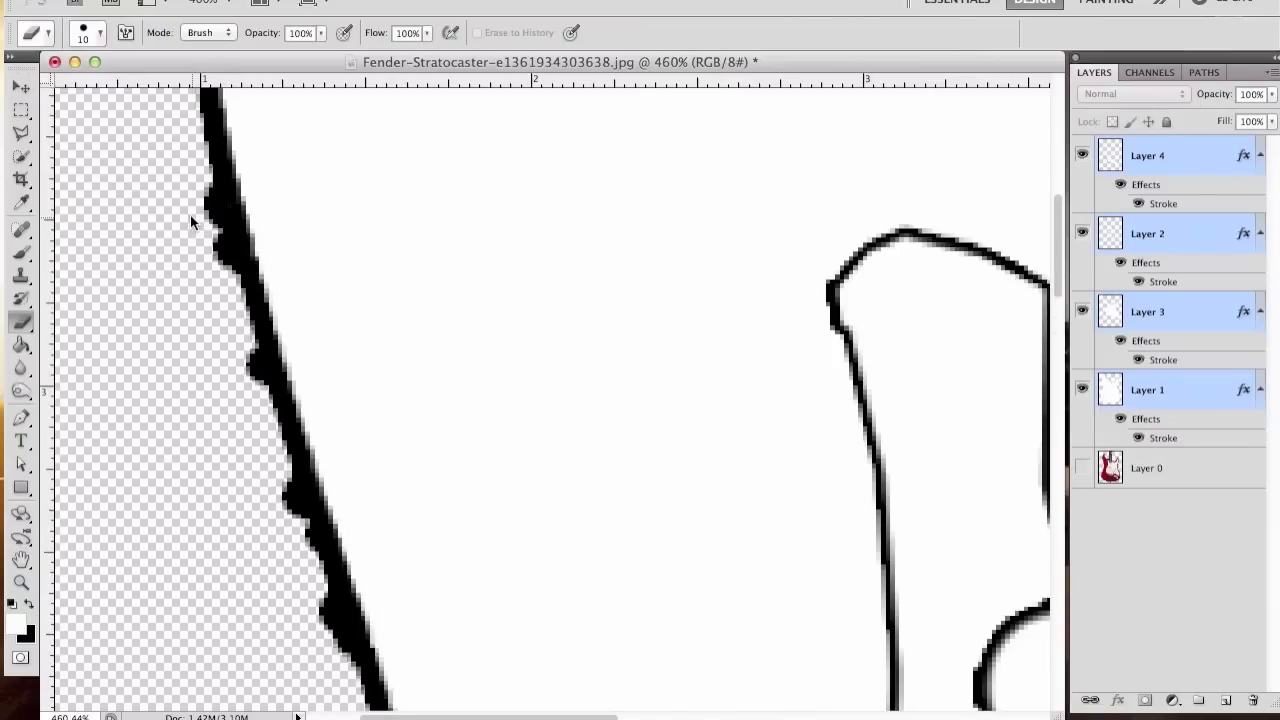
left_click(1170, 388)
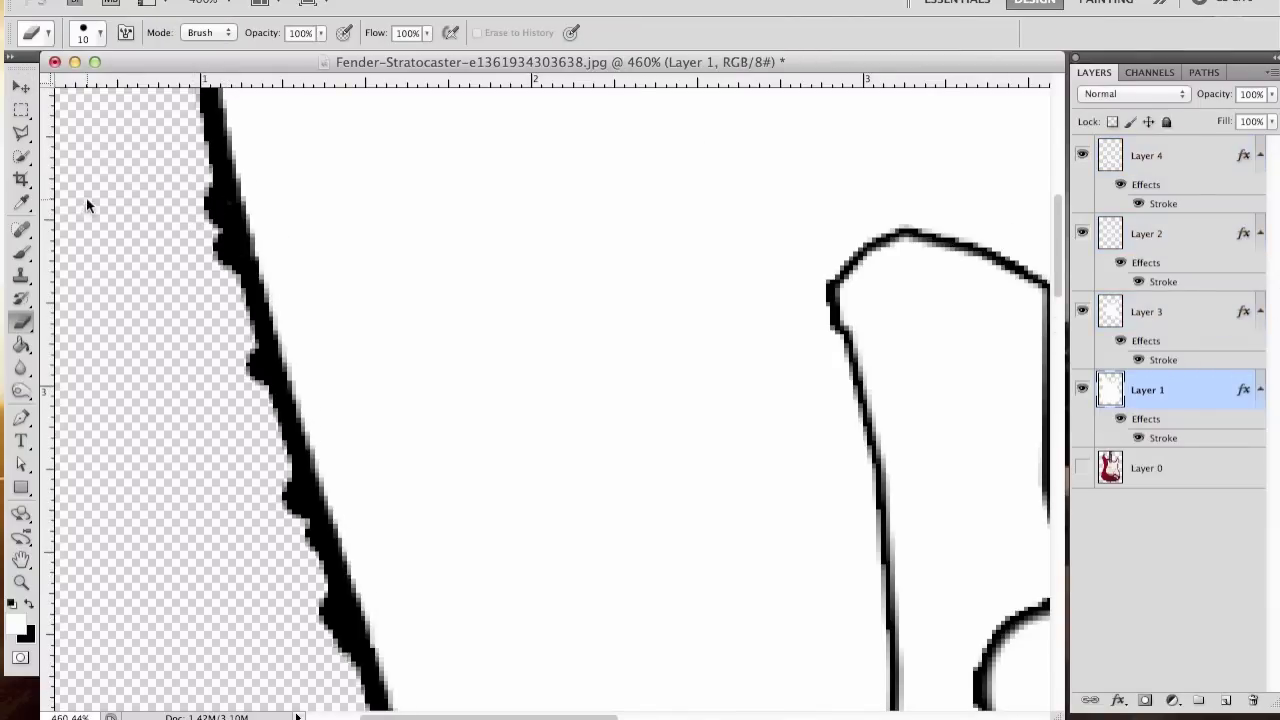
mouse_move(197, 216)
left_mouse_down()
mouse_move(205, 186)
mouse_move(355, 692)
left_mouse_up()
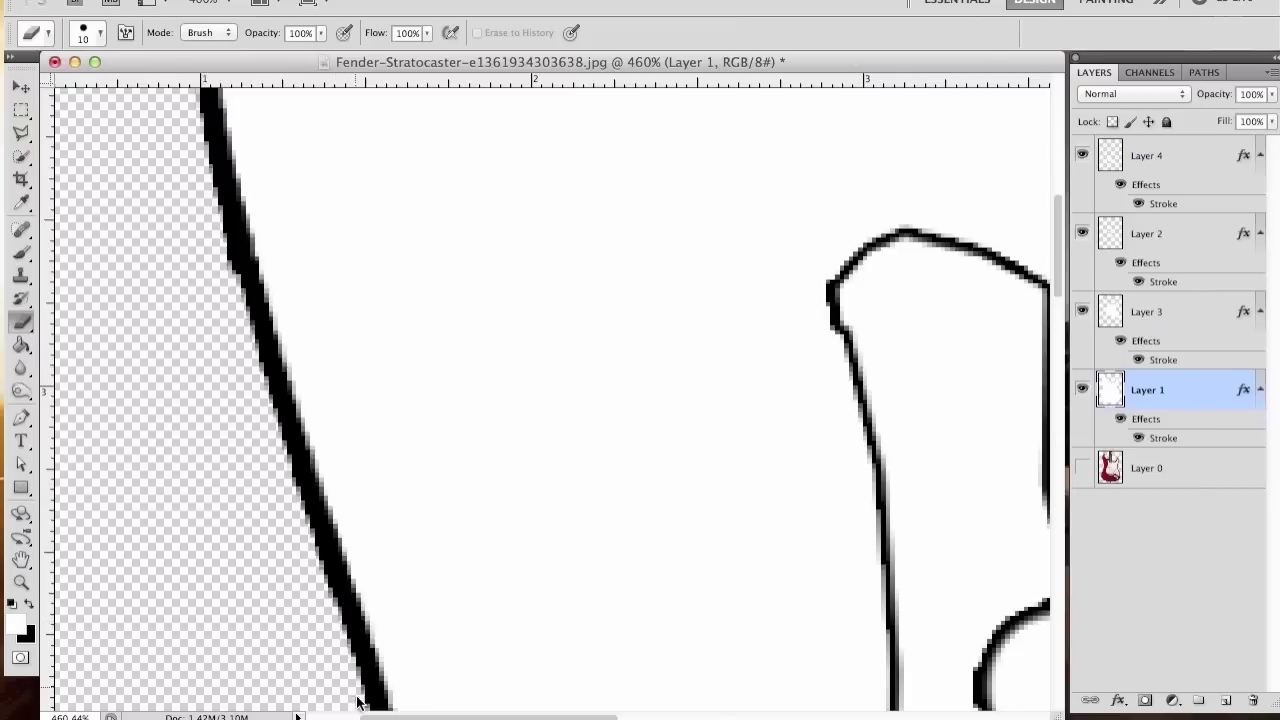
Erase the outline bumps at the left waist of the guitar body on Layer 1, undoing the misplaced stroke.
scroll(314, 342, "down", 10)
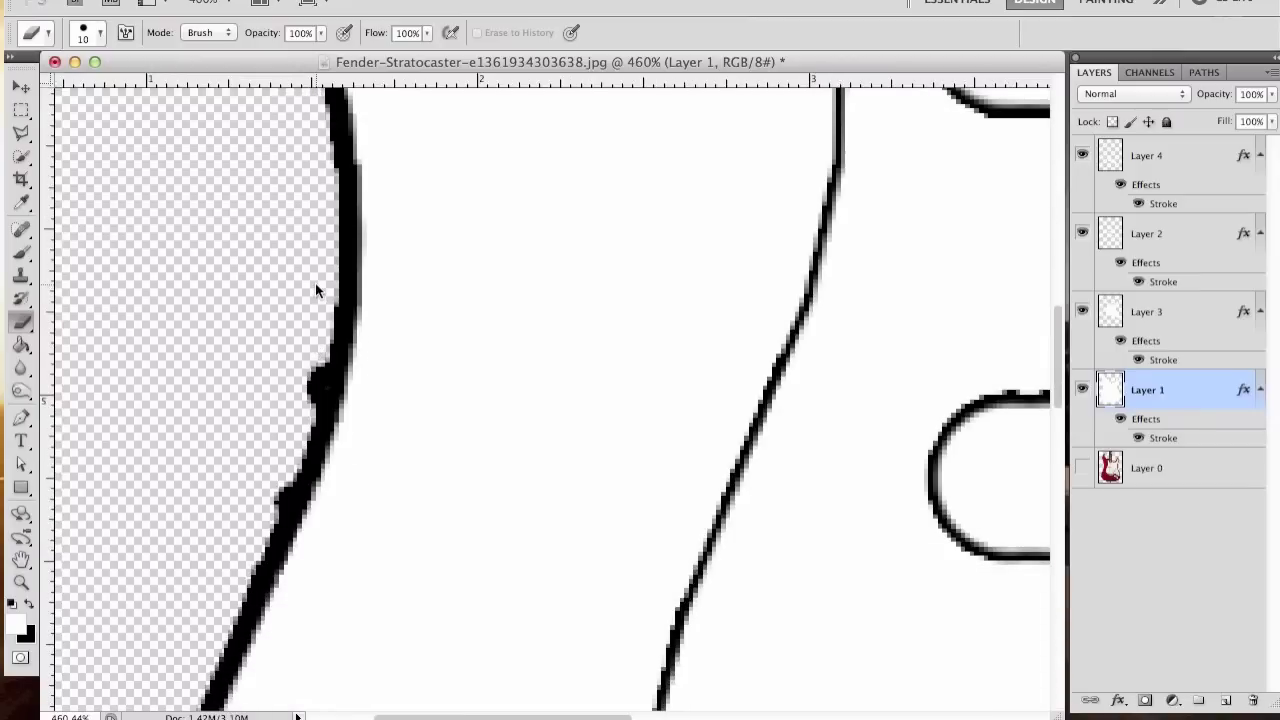
left_click_drag(315, 362, 291, 483)
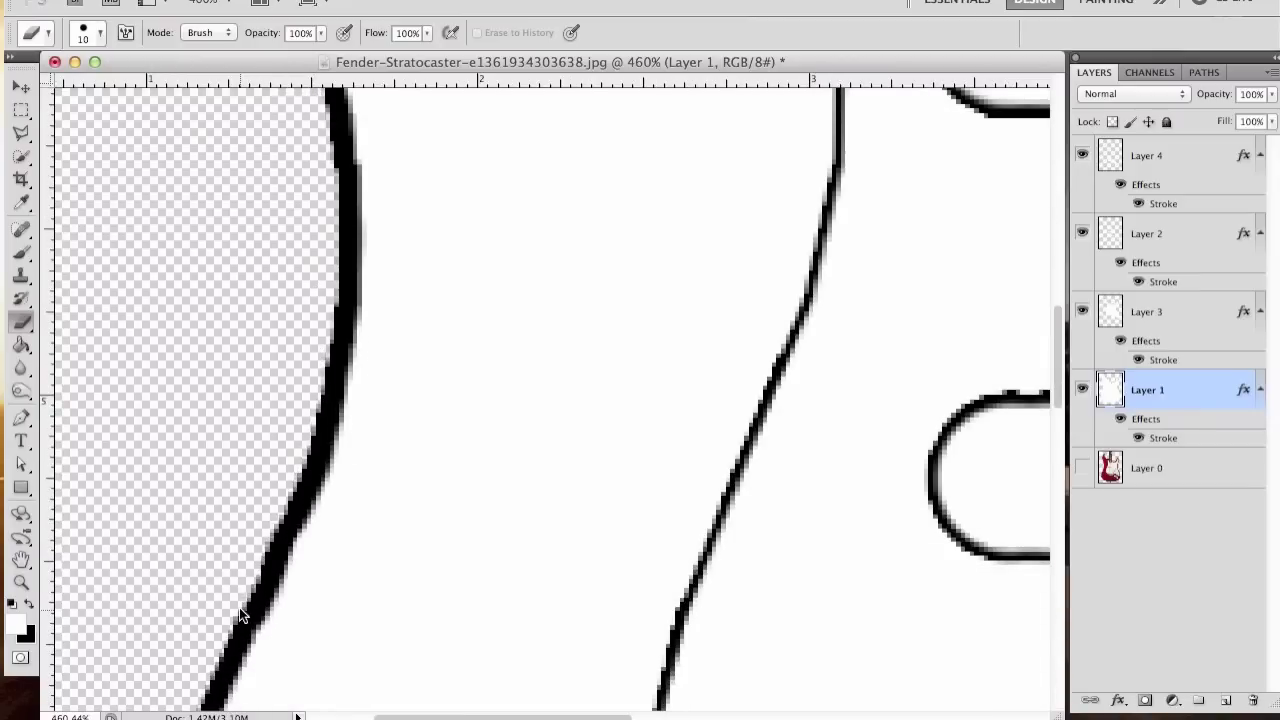
key("ctrl+z")
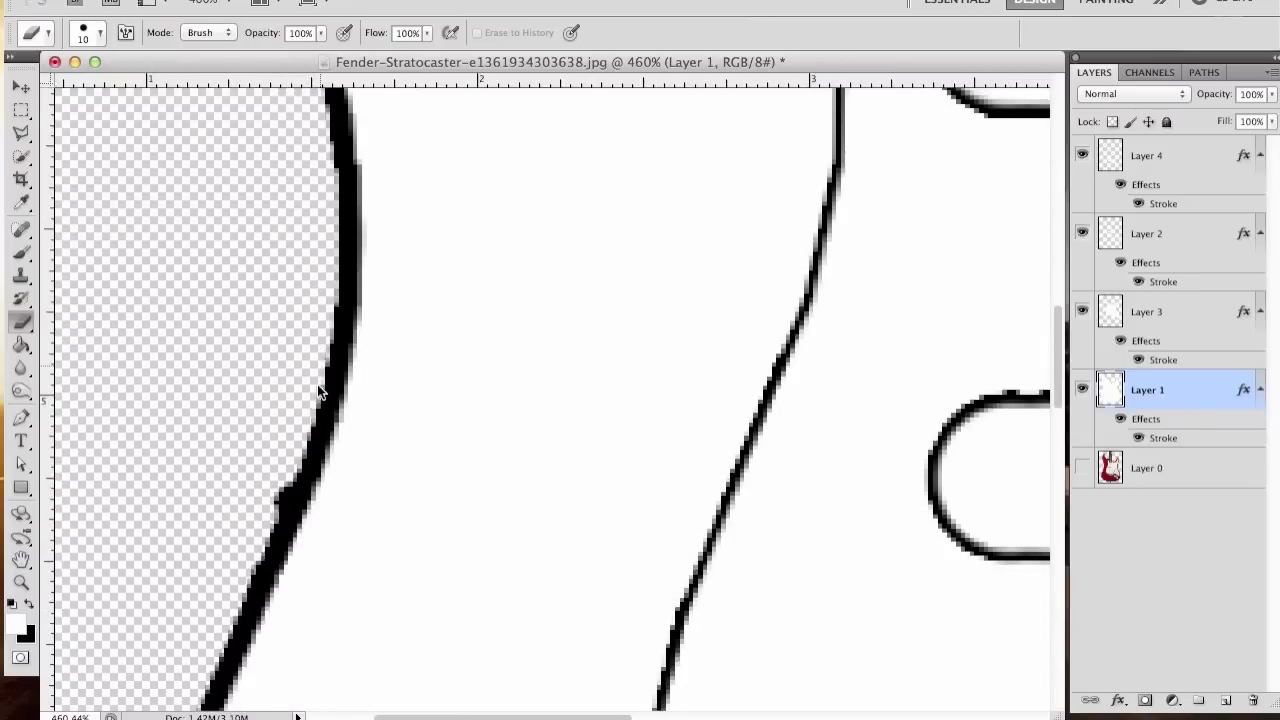
key("ctrl+0")
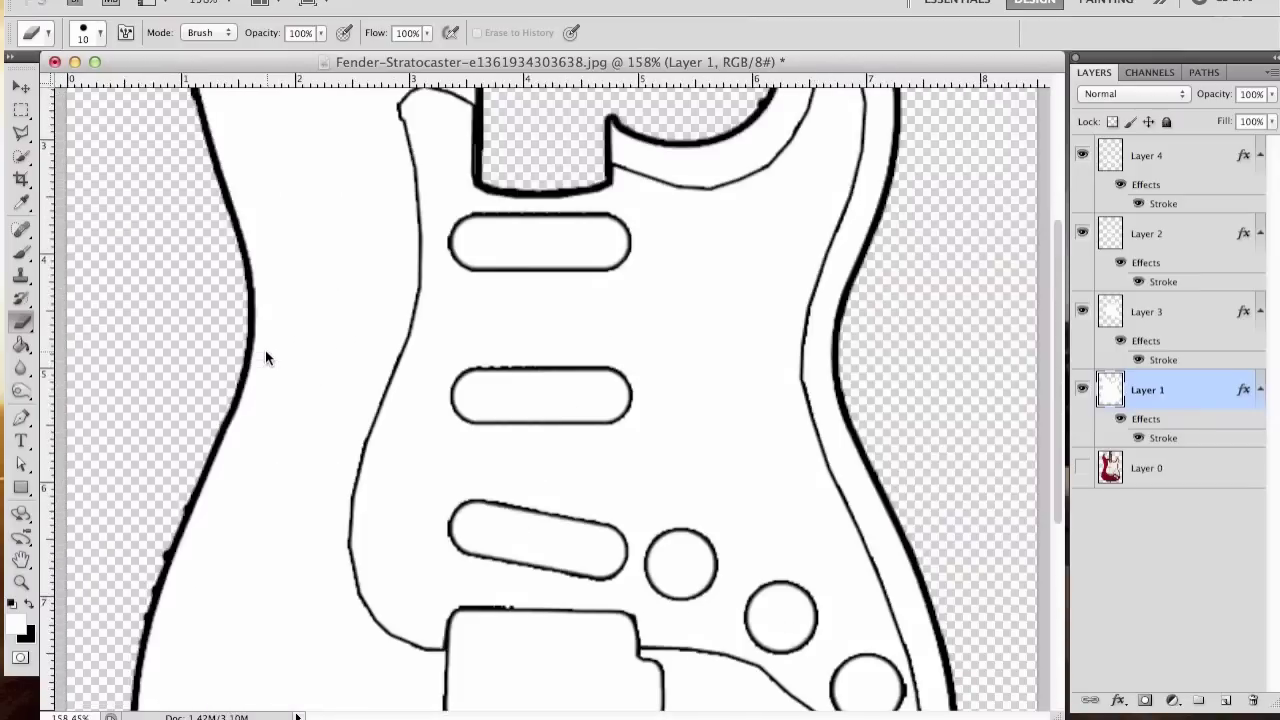
scroll(426, 522, "up", 5)
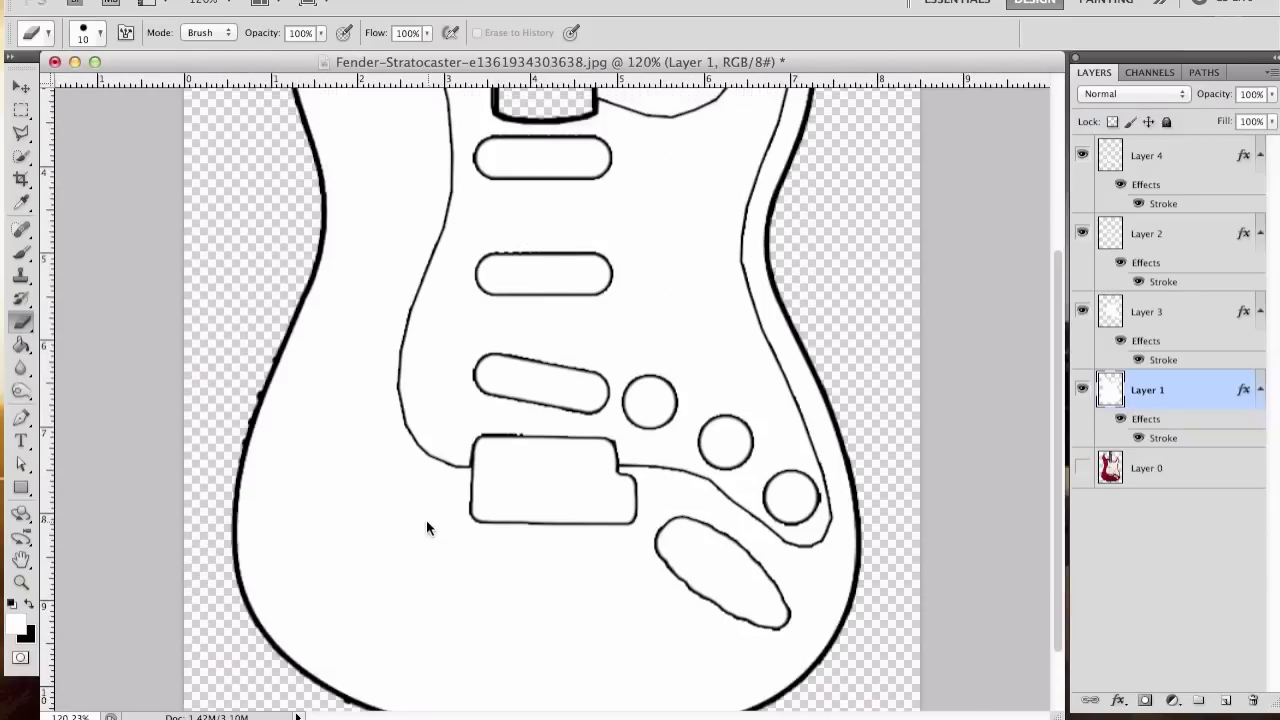
Begin saving the whole template as a separate file, choosing JPEG as the format.
scroll(426, 522, "down", 6)
scroll(426, 519, "up", 2)
scroll(425, 383, "down", 1)
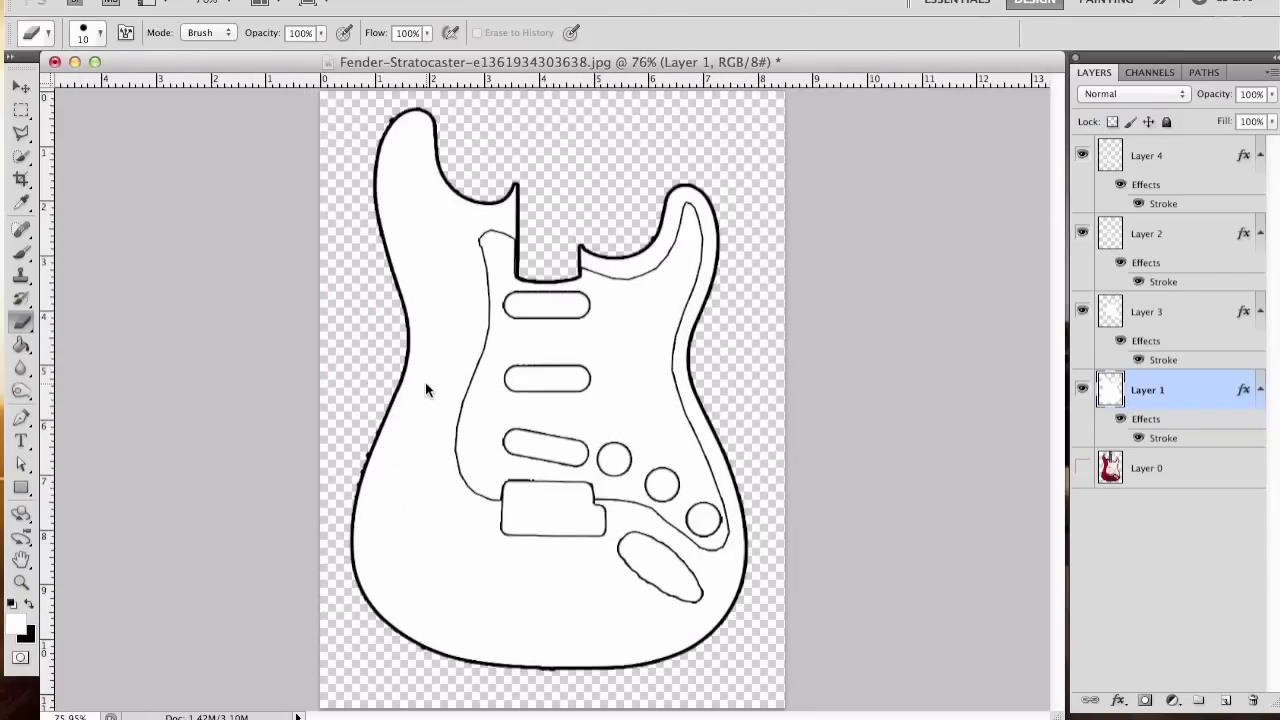
left_click(160, 0)
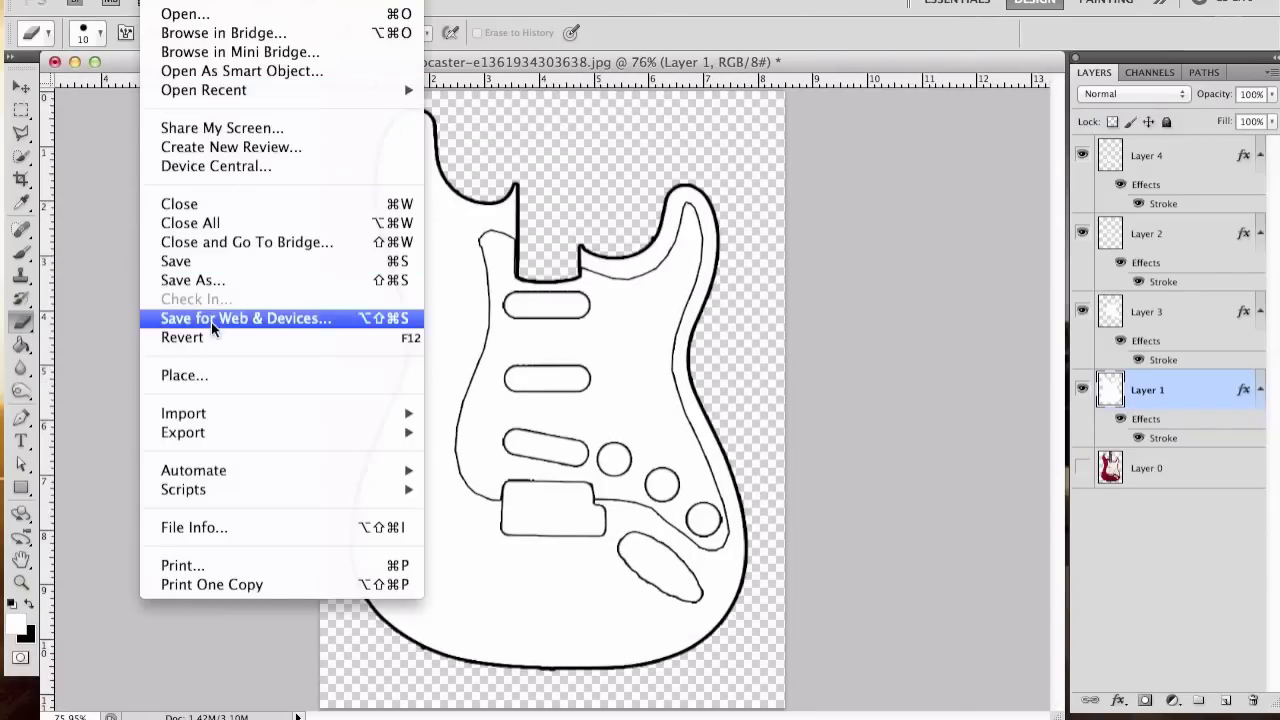
left_click(221, 280)
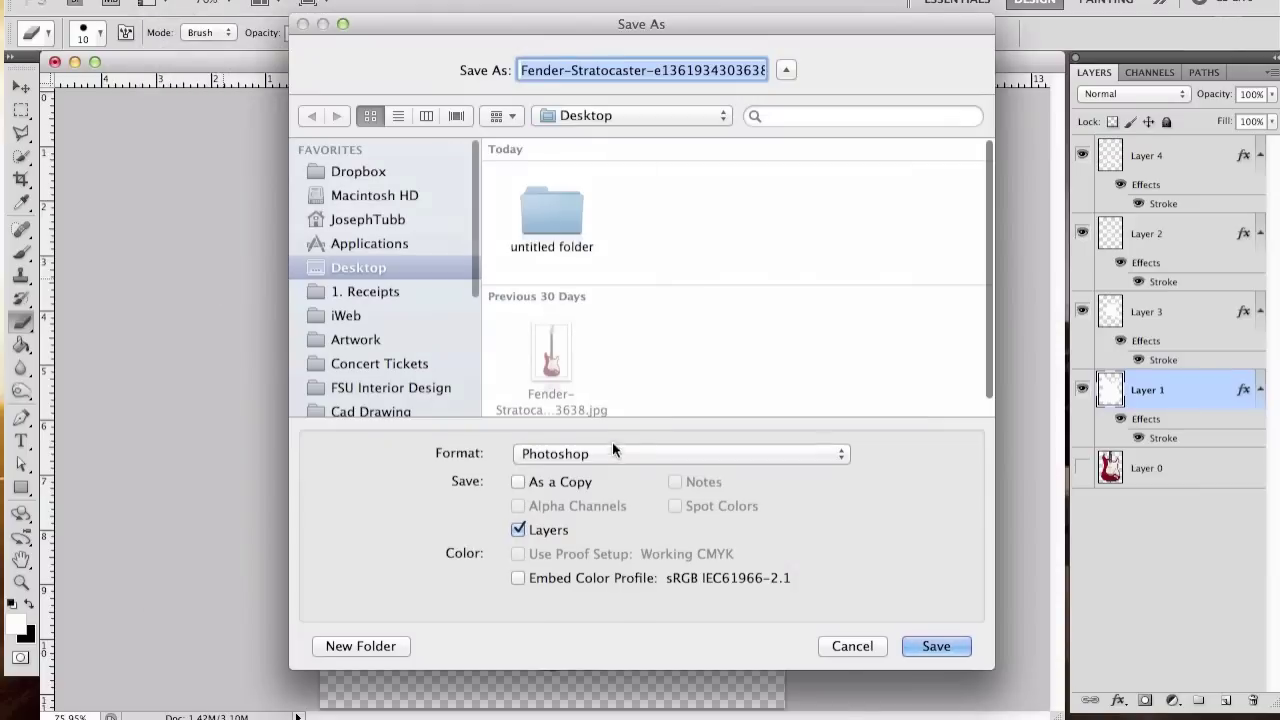
left_click(608, 453)
left_click(582, 580)
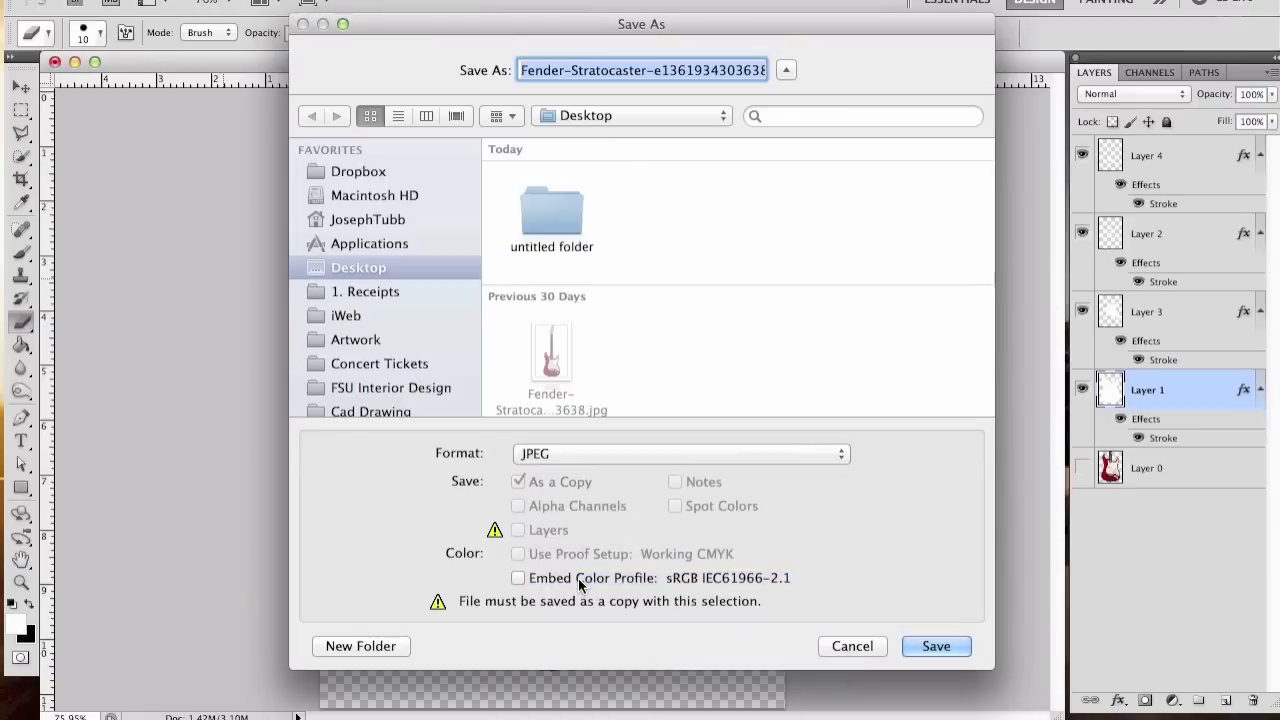
Shorten the file name to Fender-Stratocaster and save the JPEG copy on the Desktop.
left_click(648, 70)
left_click_drag(648, 70, 888, 68)
key("BackSpace")
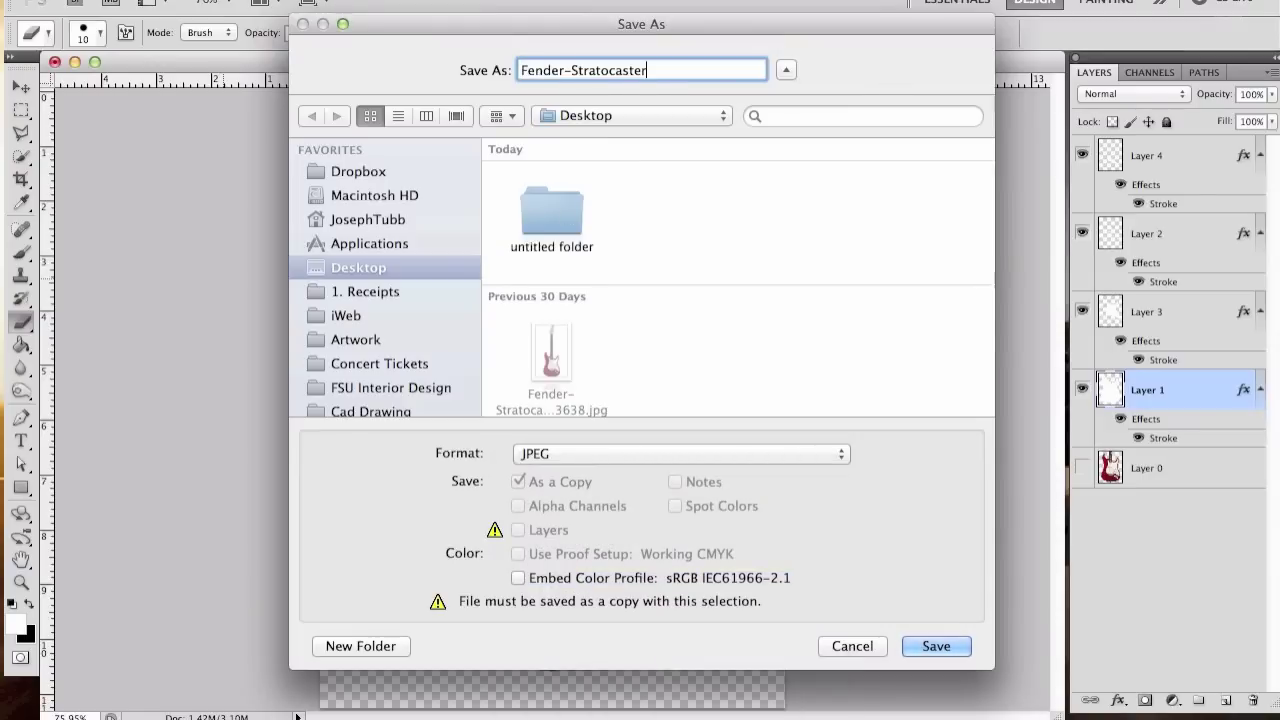
left_click(941, 646)
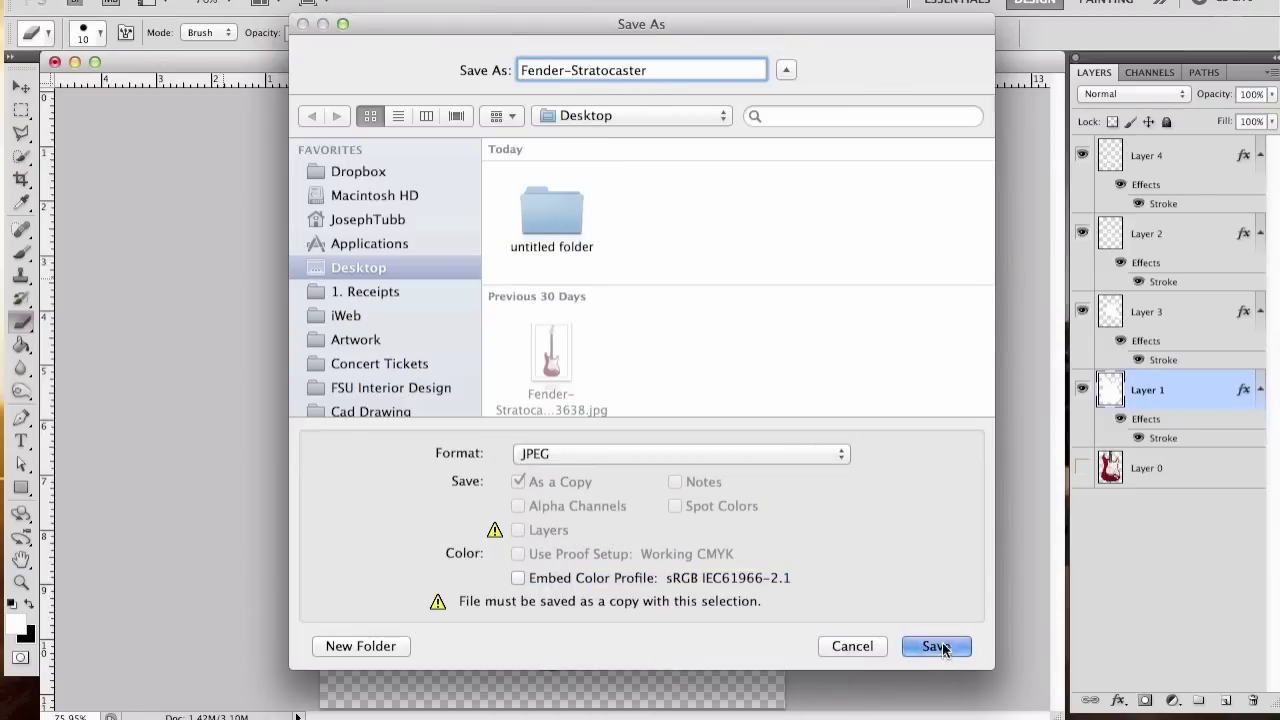
left_click(758, 229)
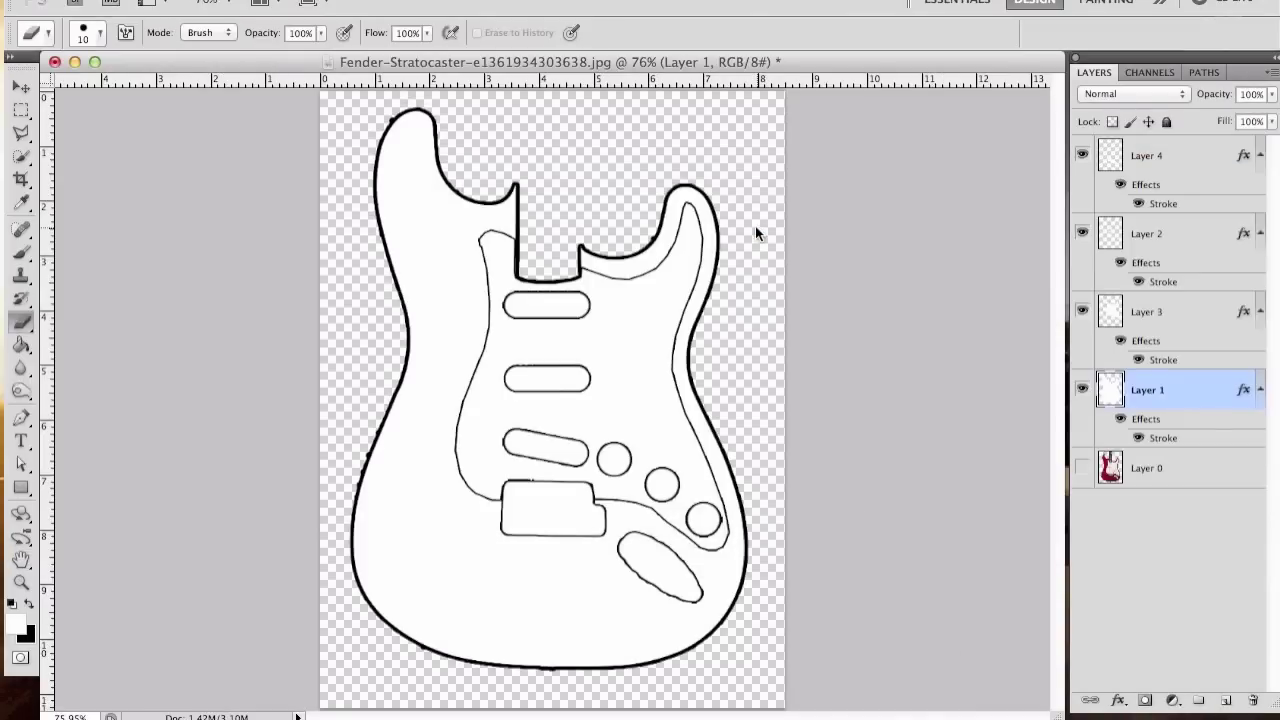
Switch to the desktop, open the saved template JPEG and the original guitar photo in Preview, and place them side by side for comparison.
key("ctrl+Up")
left_click(558, 10)
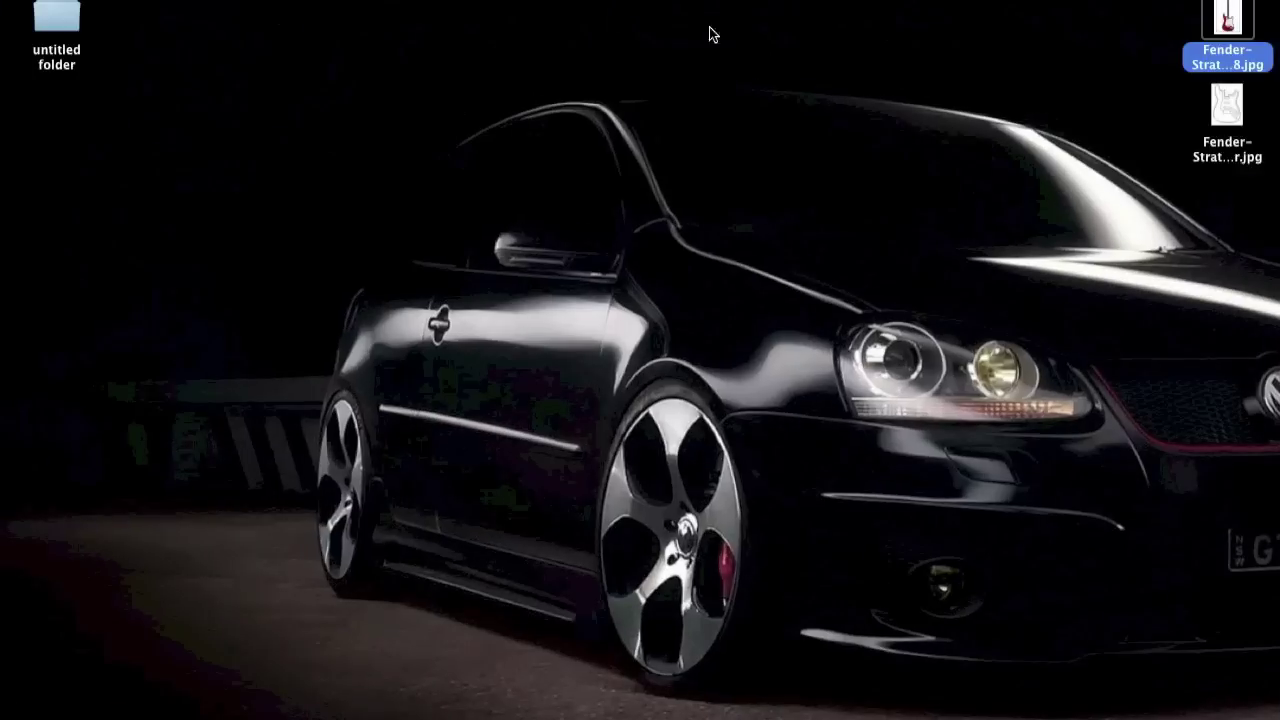
double_click(1222, 112)
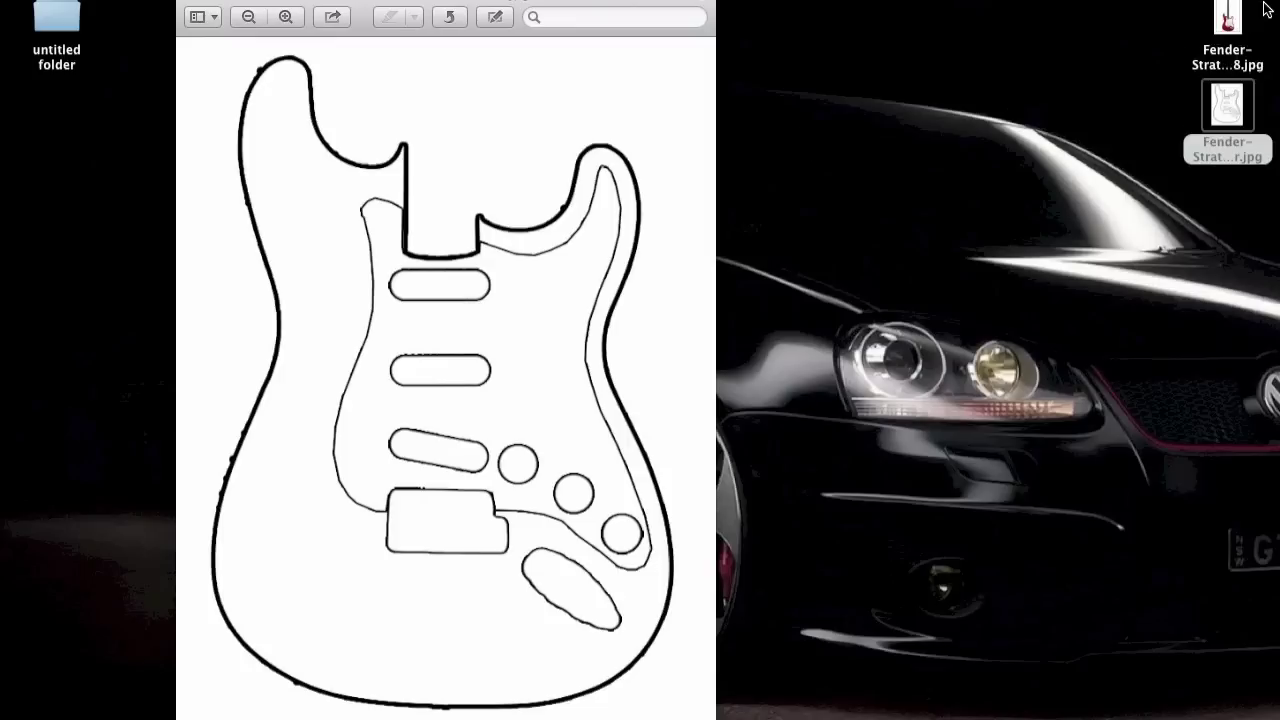
double_click(1228, 20)
mouse_move(400, 14)
left_mouse_down()
mouse_move(1029, 9)
mouse_move(951, 9)
left_mouse_up()
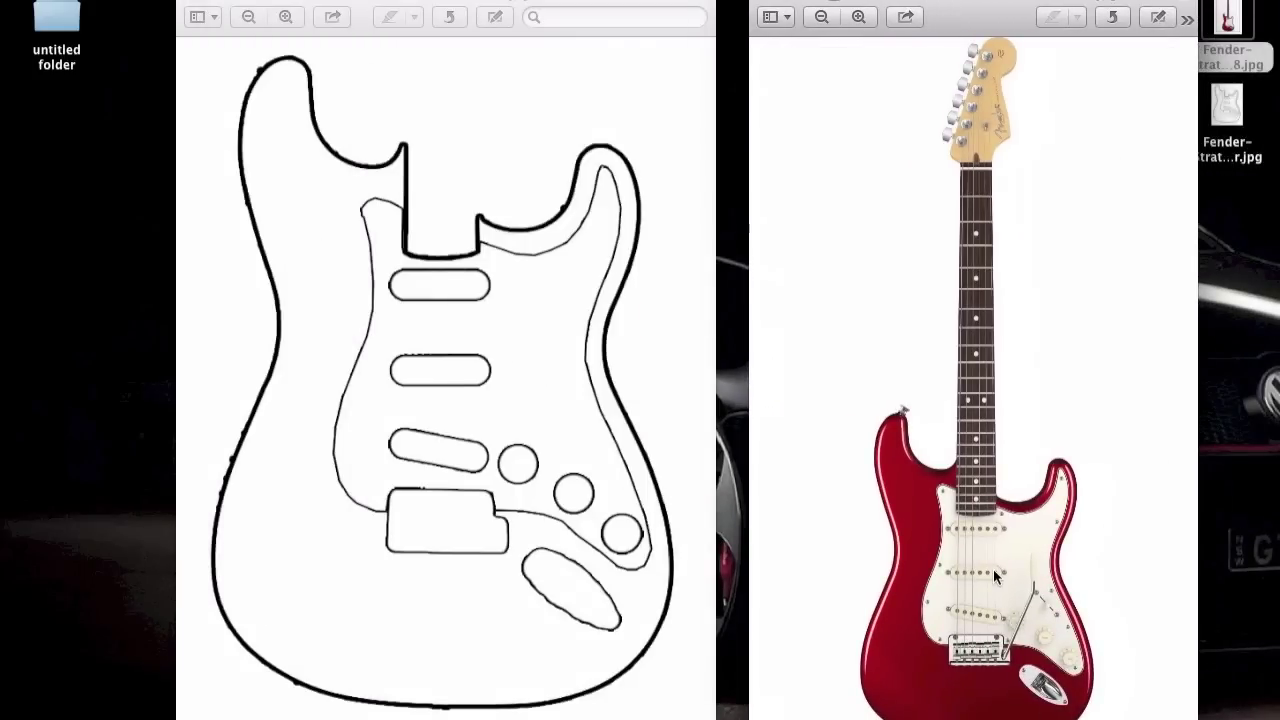